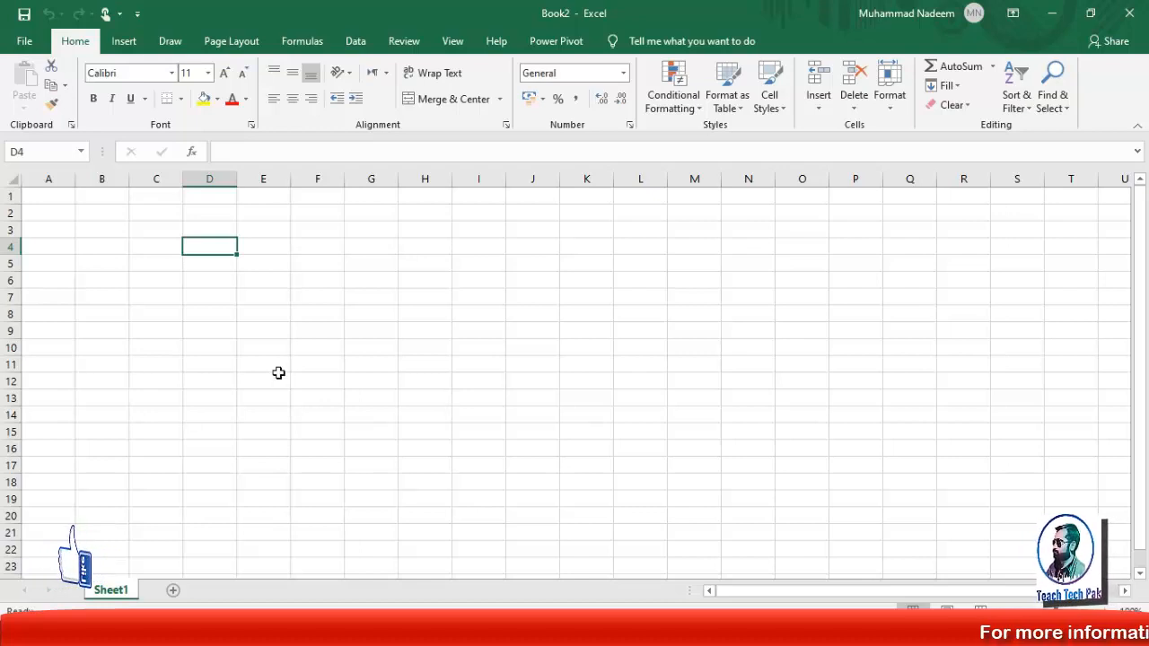
{"action": "left_click", "coordinate": [49, 247]}
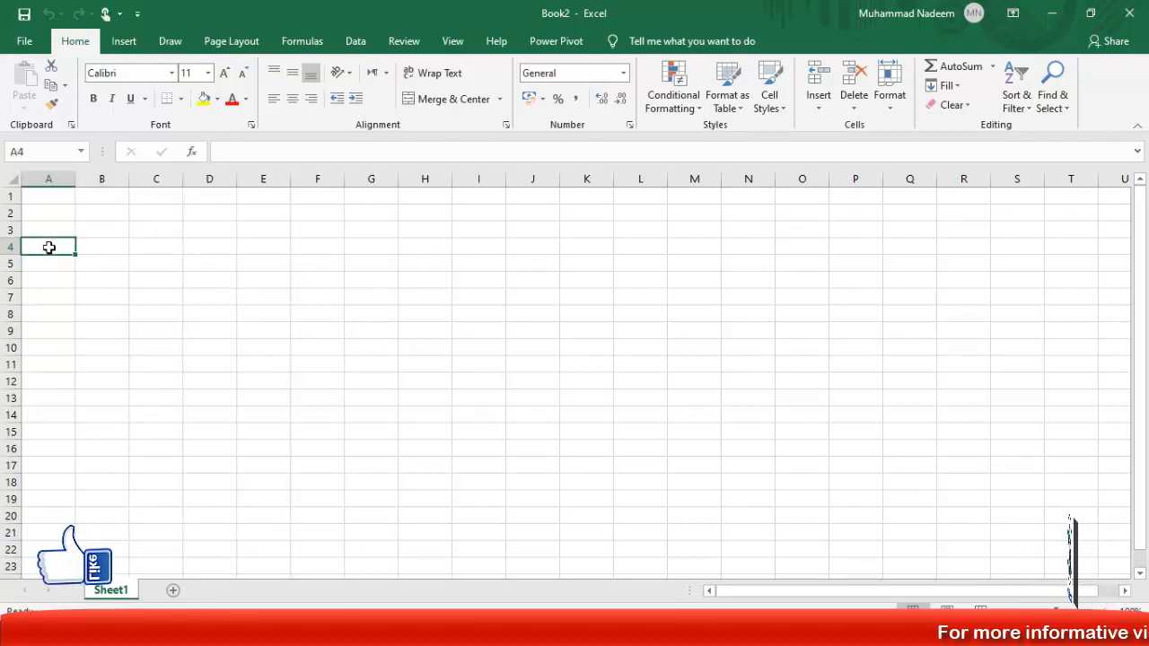
{"action": "key", "text": "Up"}
{"action": "key", "text": "Up"}
{"action": "key", "text": "Up"}
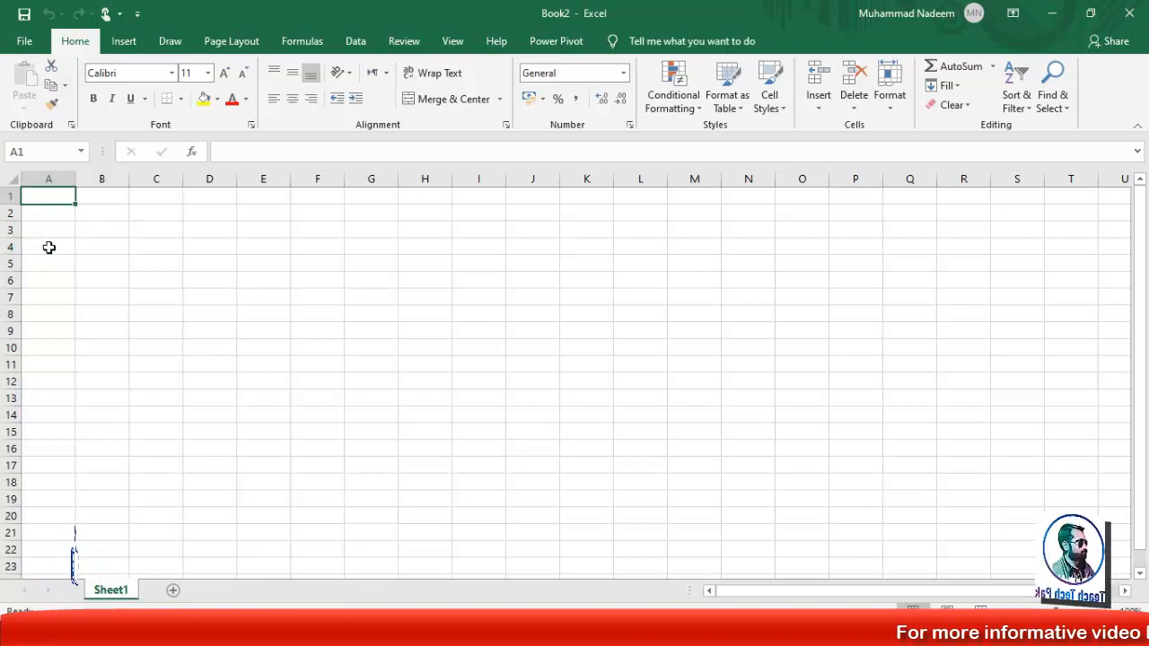
{"action": "key", "text": "Down"}
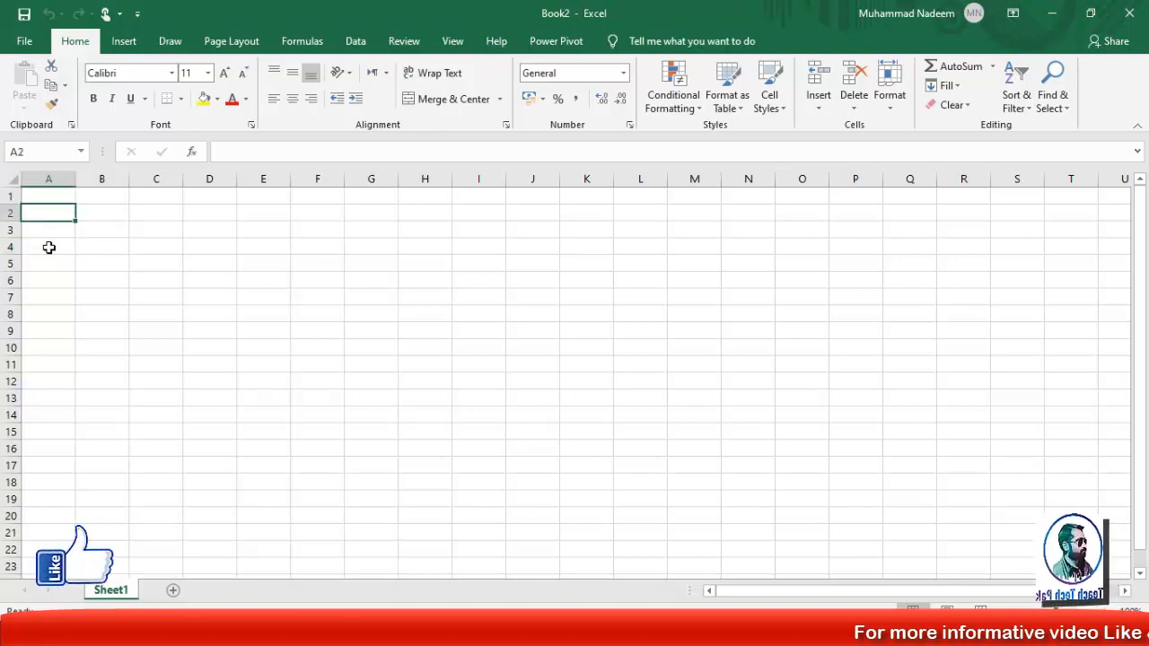
{"action": "left_click", "coordinate": [24, 43]}
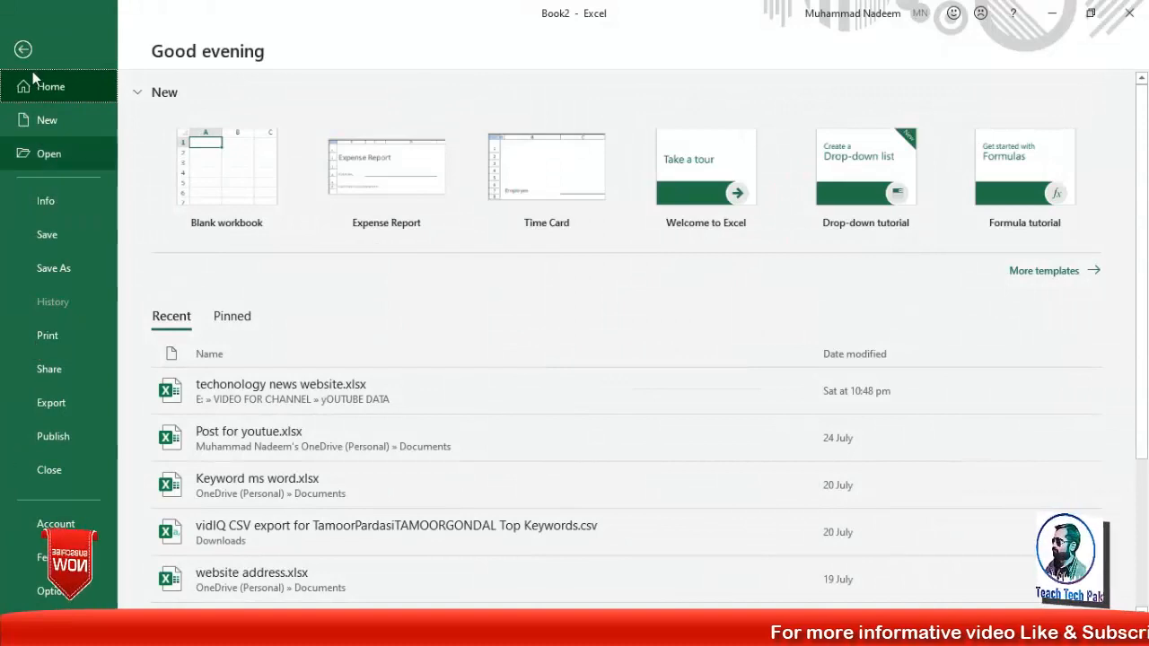
{"action": "left_click", "coordinate": [23, 49]}
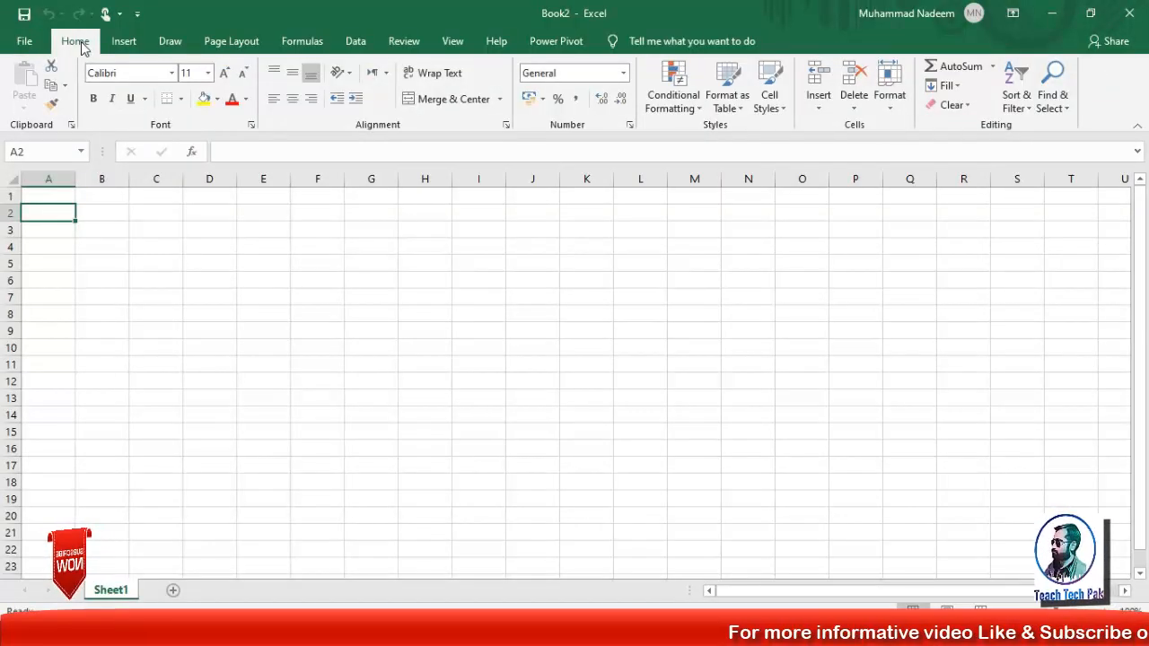
{"action": "left_click", "coordinate": [146, 251]}
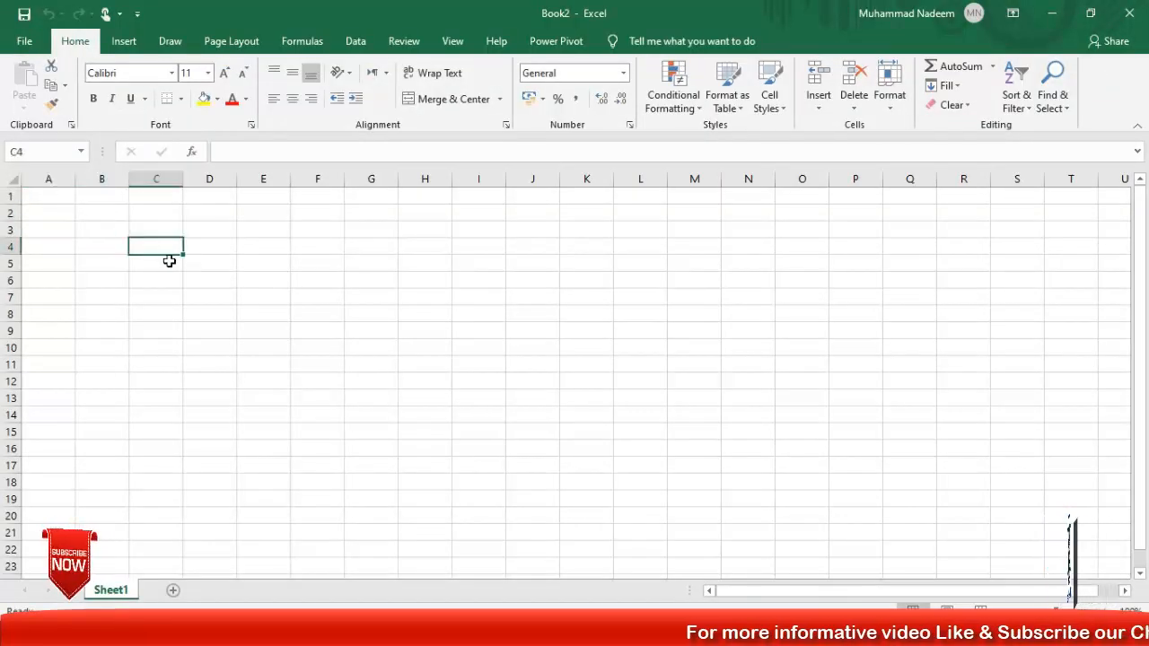
{"action": "left_click", "coordinate": [201, 235]}
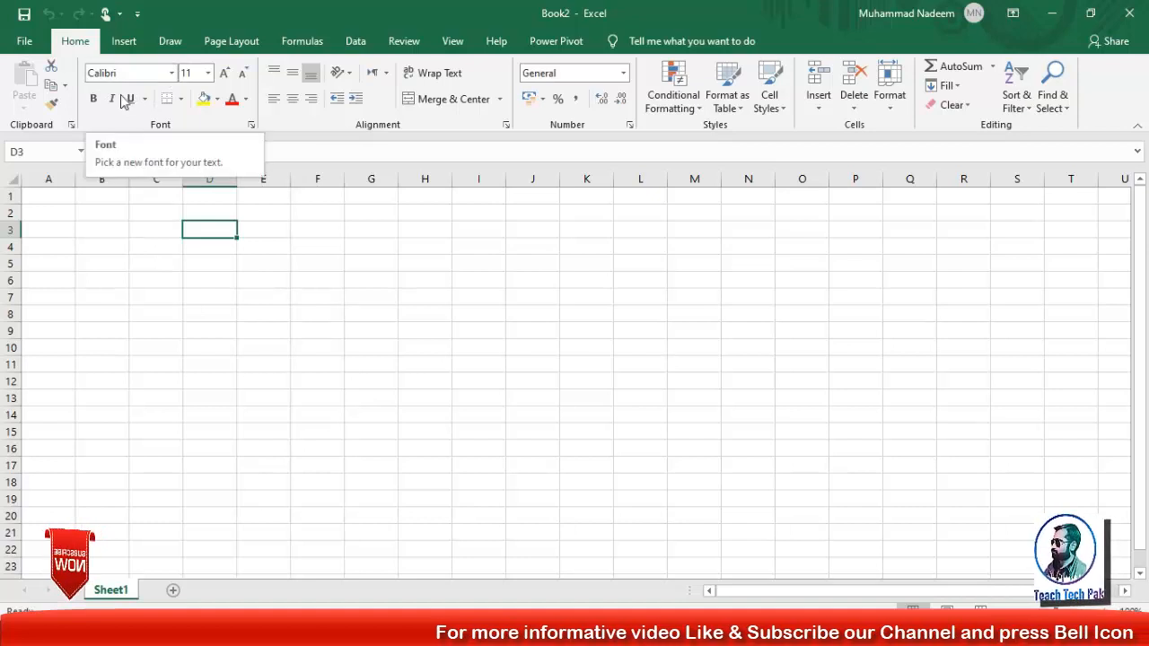
{"action": "left_click", "coordinate": [182, 102]}
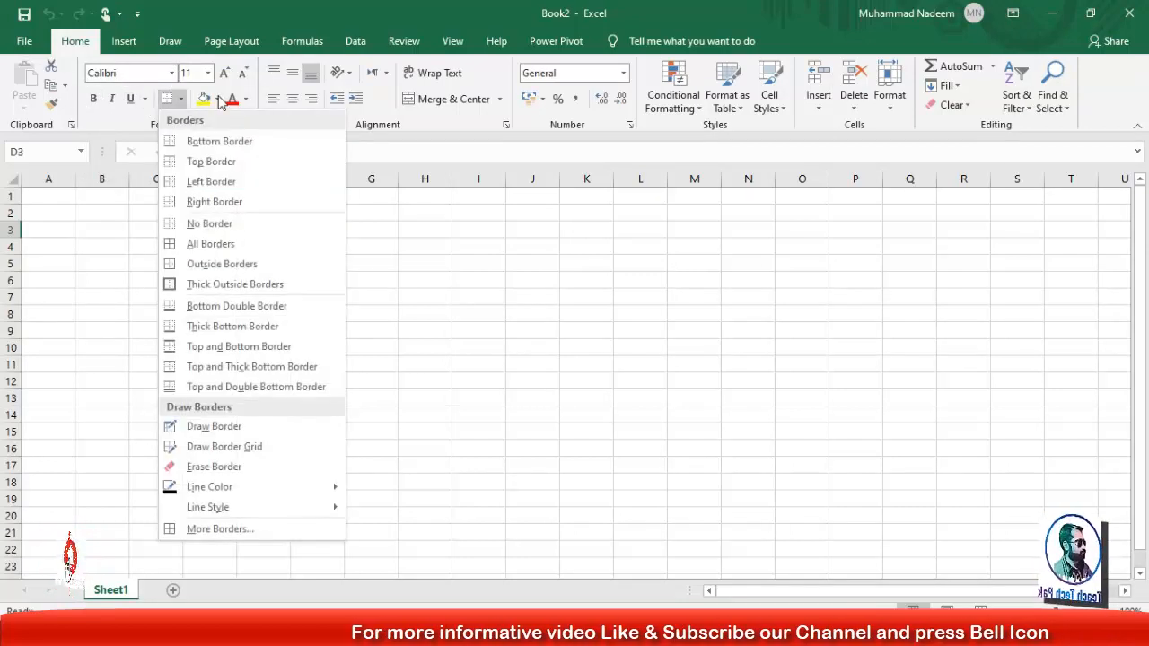
{"action": "left_click", "coordinate": [218, 101]}
{"action": "left_click", "coordinate": [218, 101]}
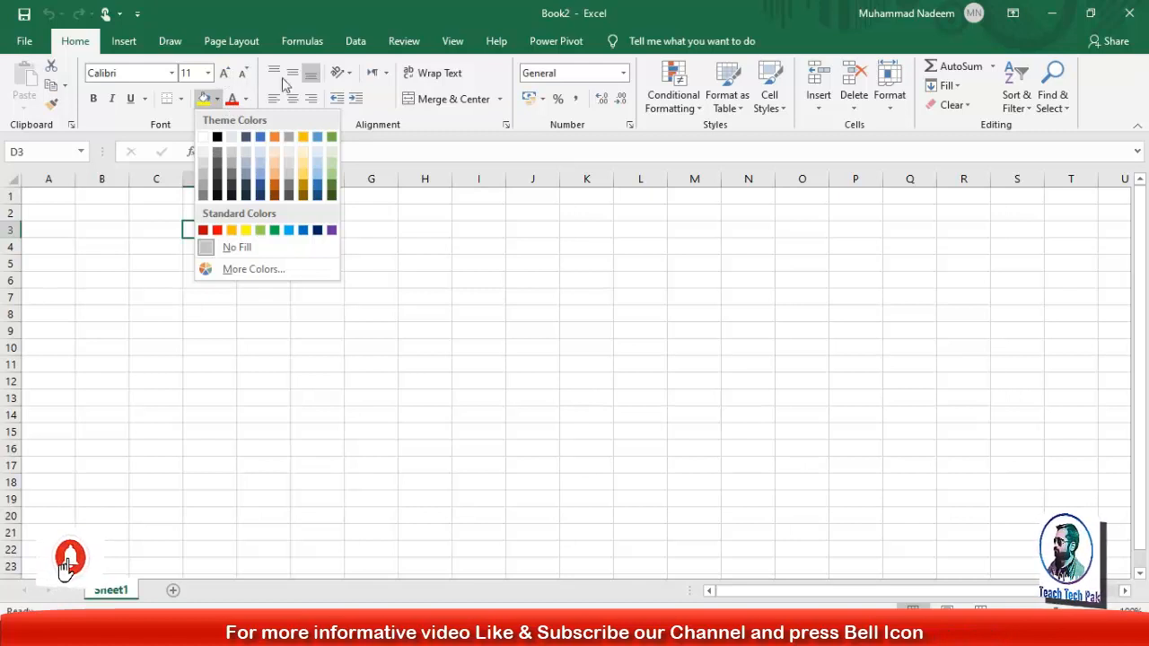
{"action": "left_click", "coordinate": [161, 345]}
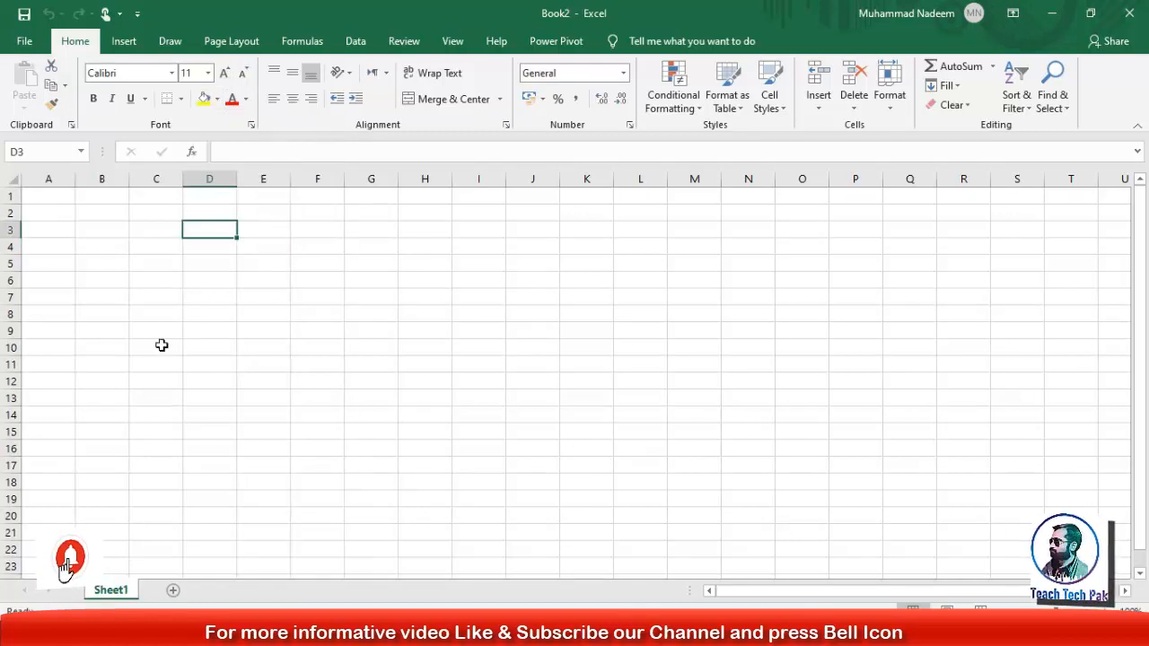
Enter "Teach Tec Pak" in cell B3 and auto-fit column B to the text
{"action": "left_click", "coordinate": [92, 234]}
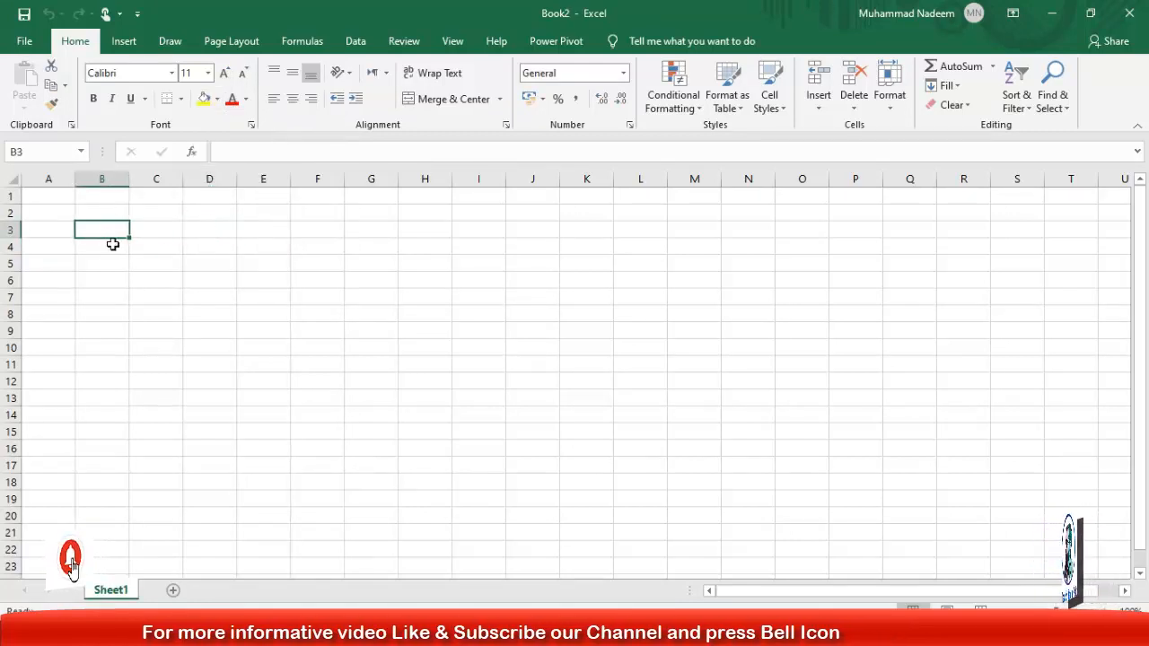
{"action": "type", "text": "Teac"}
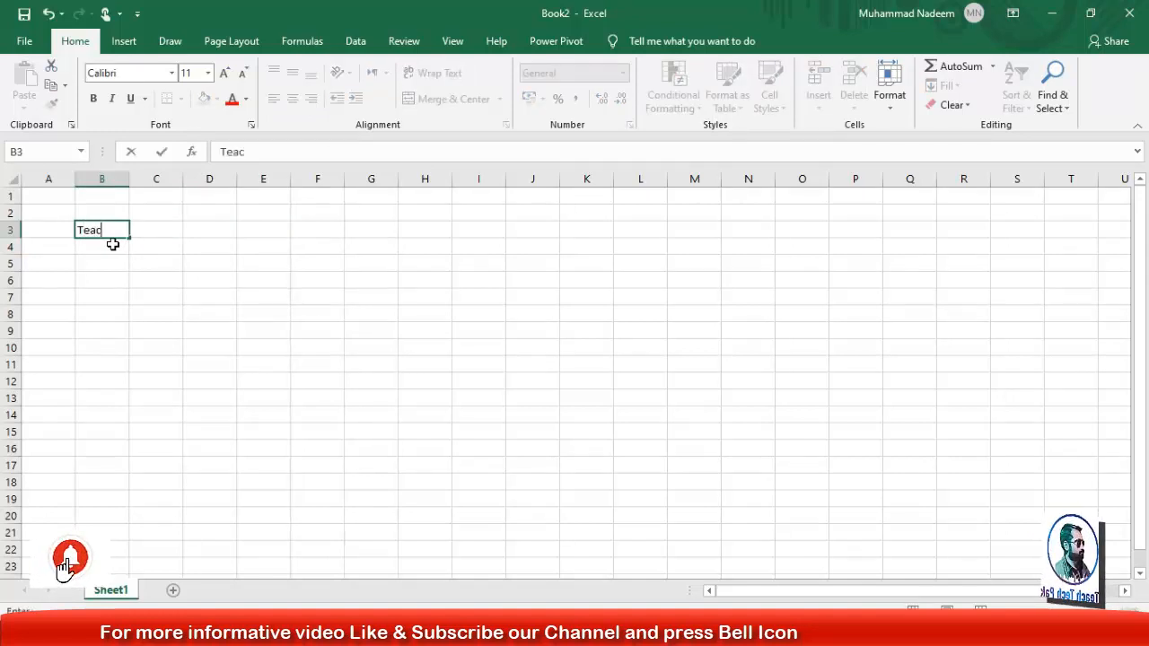
{"action": "type", "text": "h Tec Pa"}
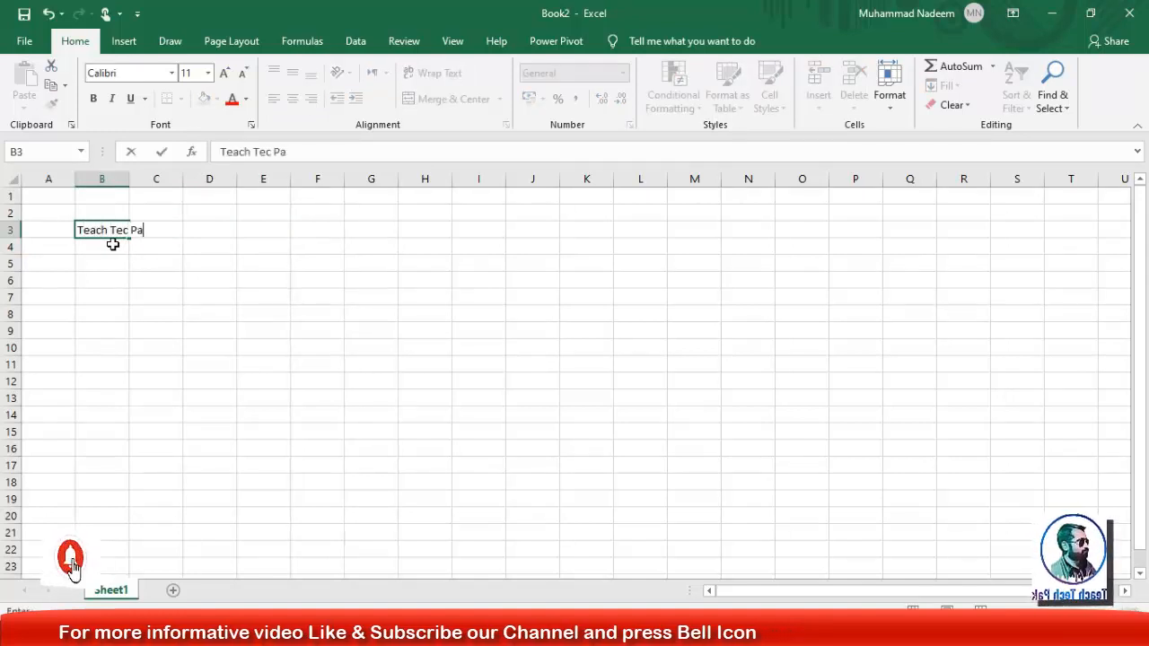
{"action": "type", "text": "k"}
{"action": "key", "text": "Return"}
{"action": "key", "text": "Up"}
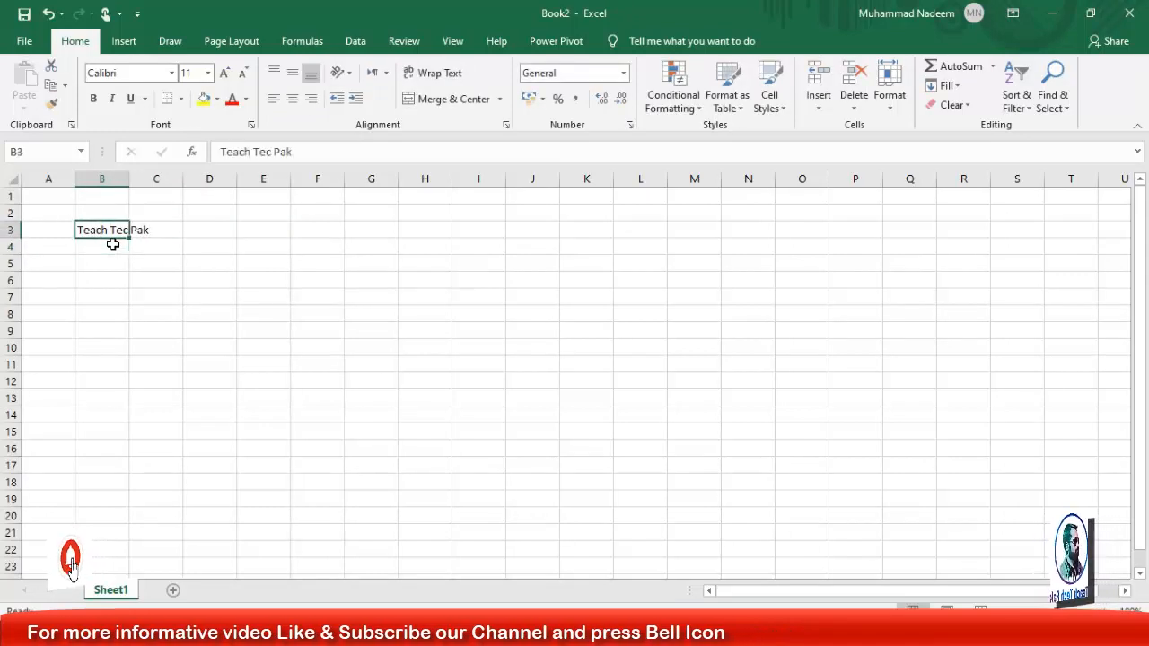
{"action": "double_click", "coordinate": [131, 178]}
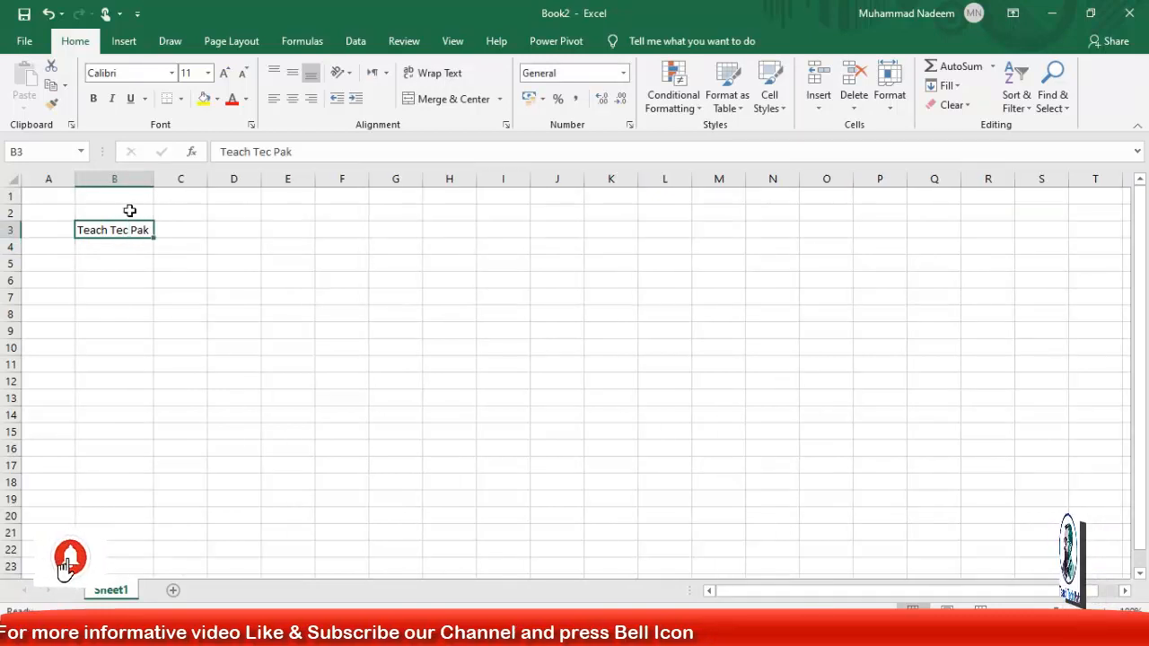
Make the text in cell B3 bold, italic and underlined
{"action": "left_click", "coordinate": [93, 98]}
{"action": "left_click", "coordinate": [113, 99]}
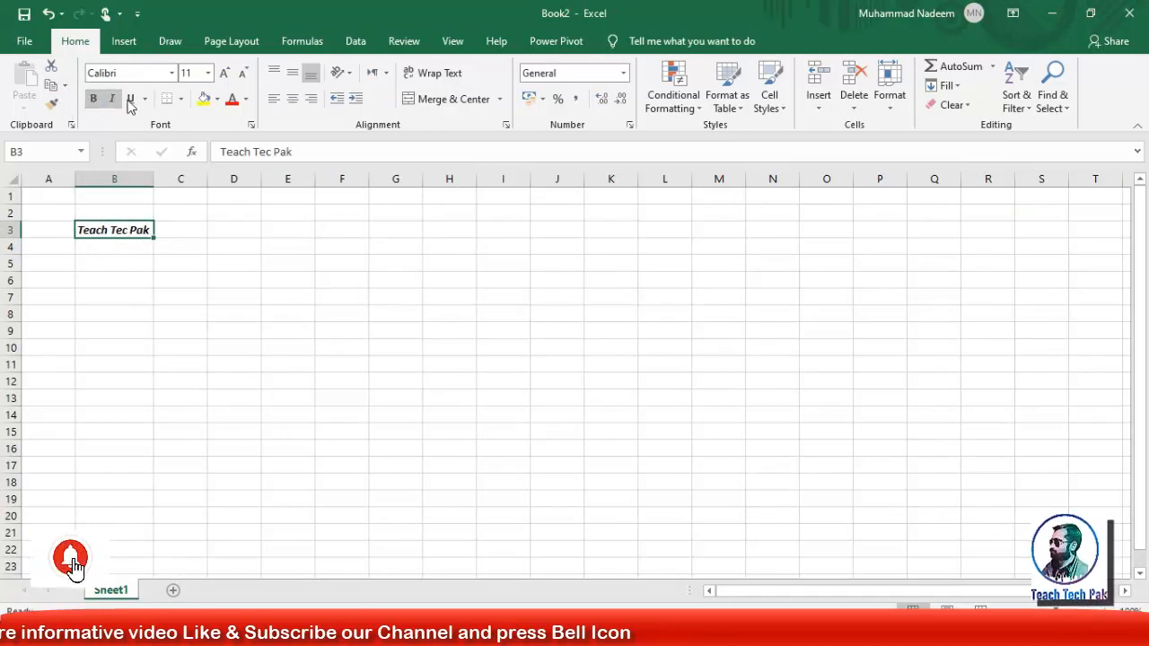
{"action": "left_click", "coordinate": [131, 100]}
{"action": "left_click", "coordinate": [190, 279]}
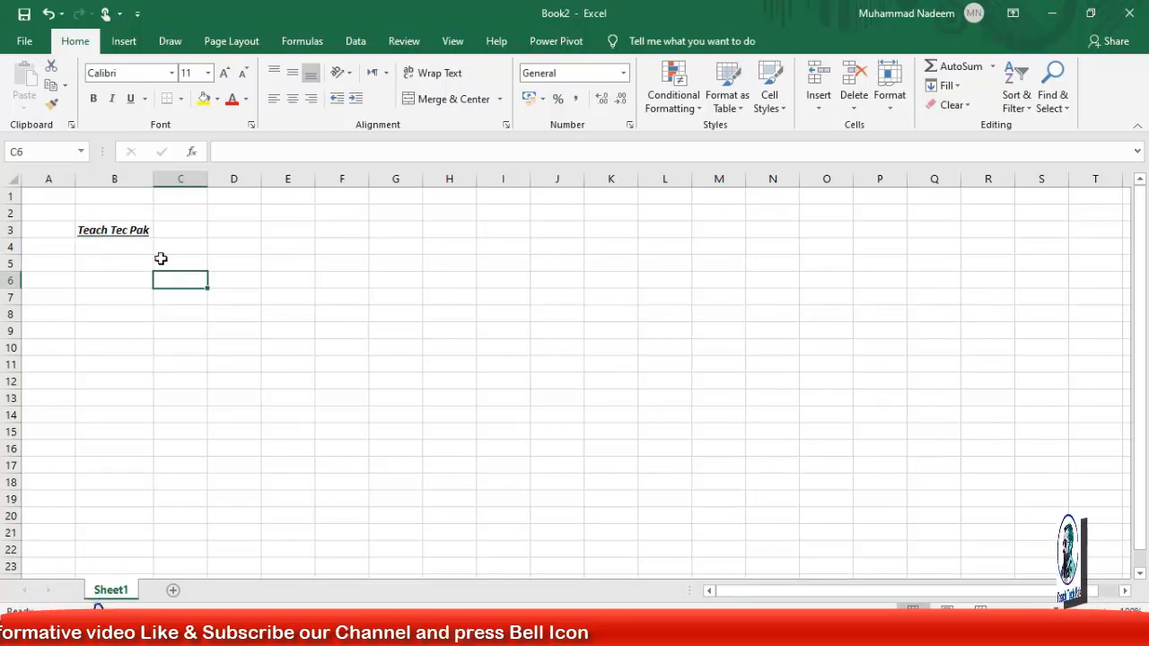
Apply All Borders to cell B3
{"action": "left_click", "coordinate": [111, 232]}
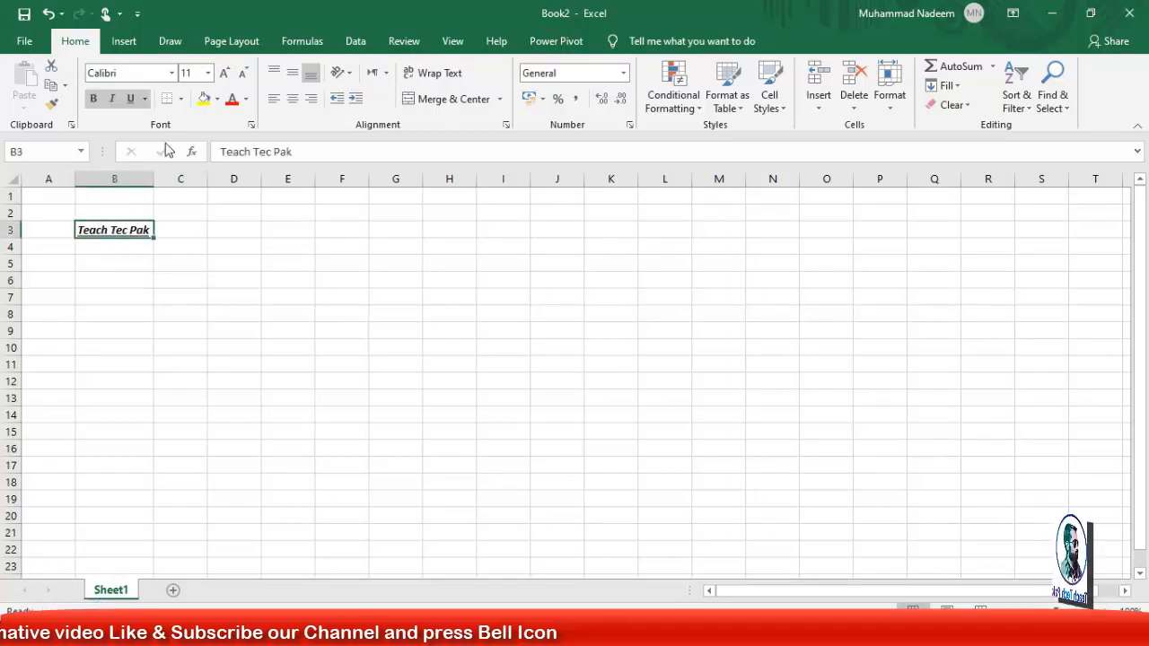
{"action": "left_click", "coordinate": [180, 98]}
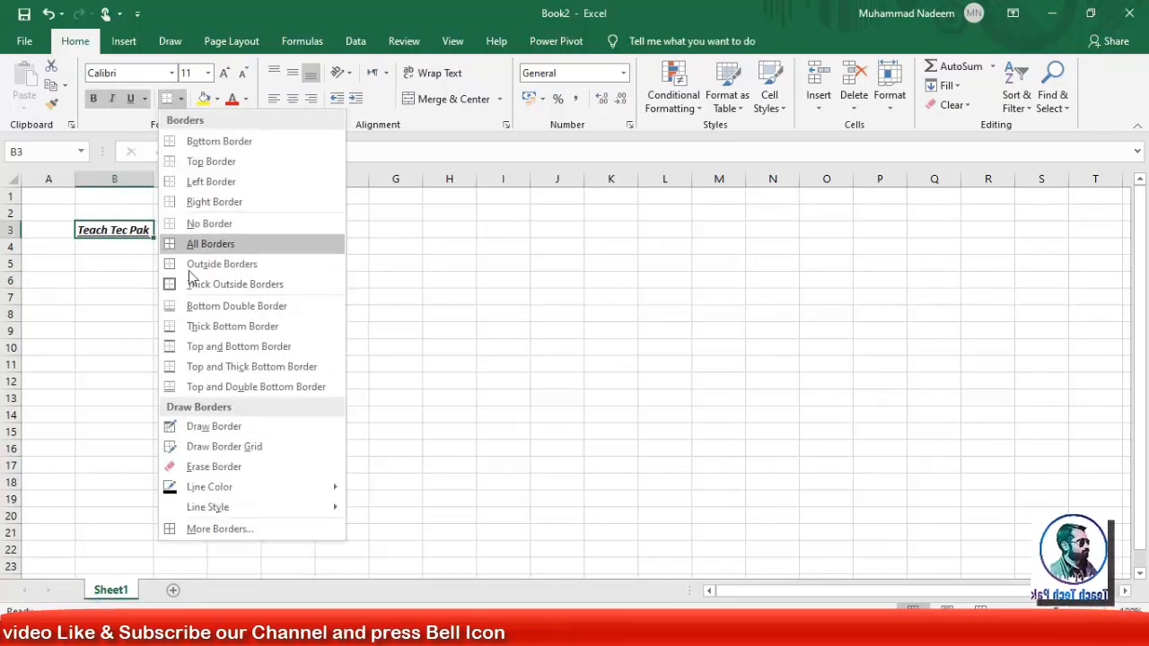
{"action": "left_click", "coordinate": [219, 251]}
{"action": "left_click", "coordinate": [220, 252]}
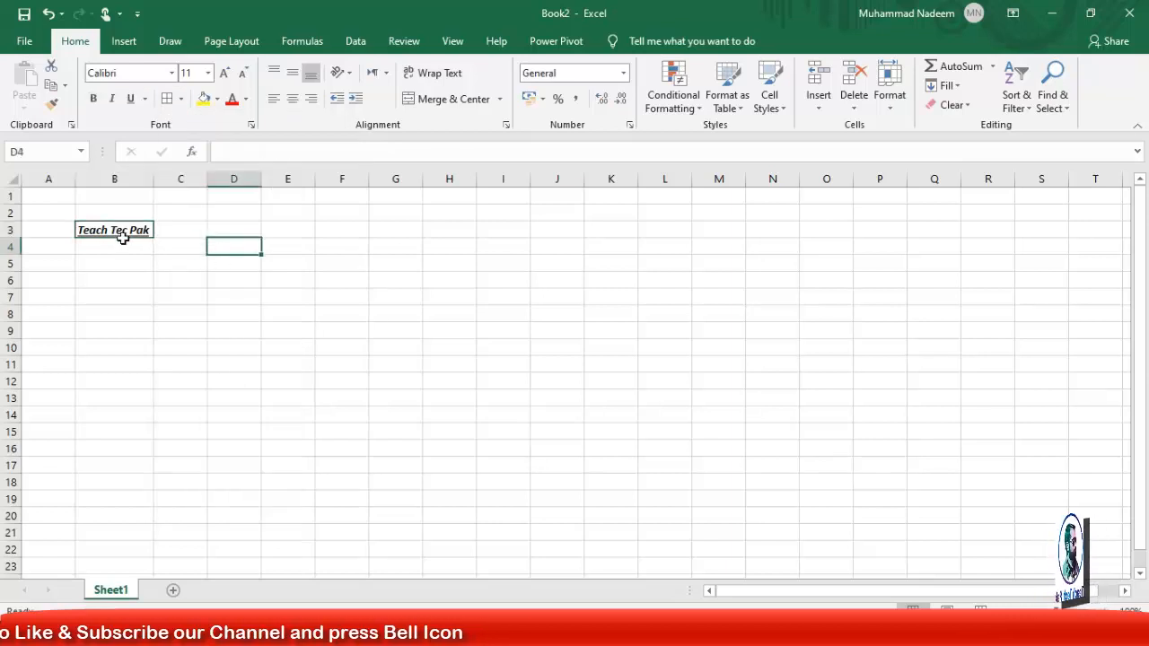
Remove the underline from the text in cell B3
{"action": "left_click", "coordinate": [128, 231]}
{"action": "left_click", "coordinate": [134, 96]}
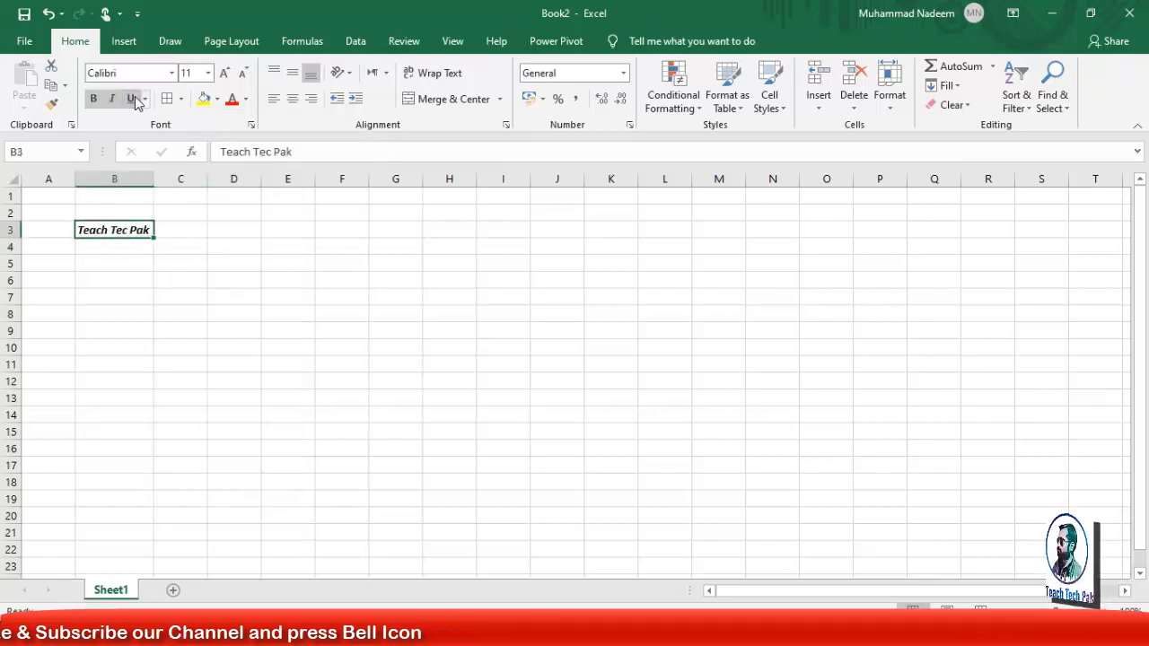
{"action": "left_click", "coordinate": [186, 286]}
Set the font of cell B3 to Times New Roman and auto-fit column B to the text
{"action": "left_click", "coordinate": [114, 224]}
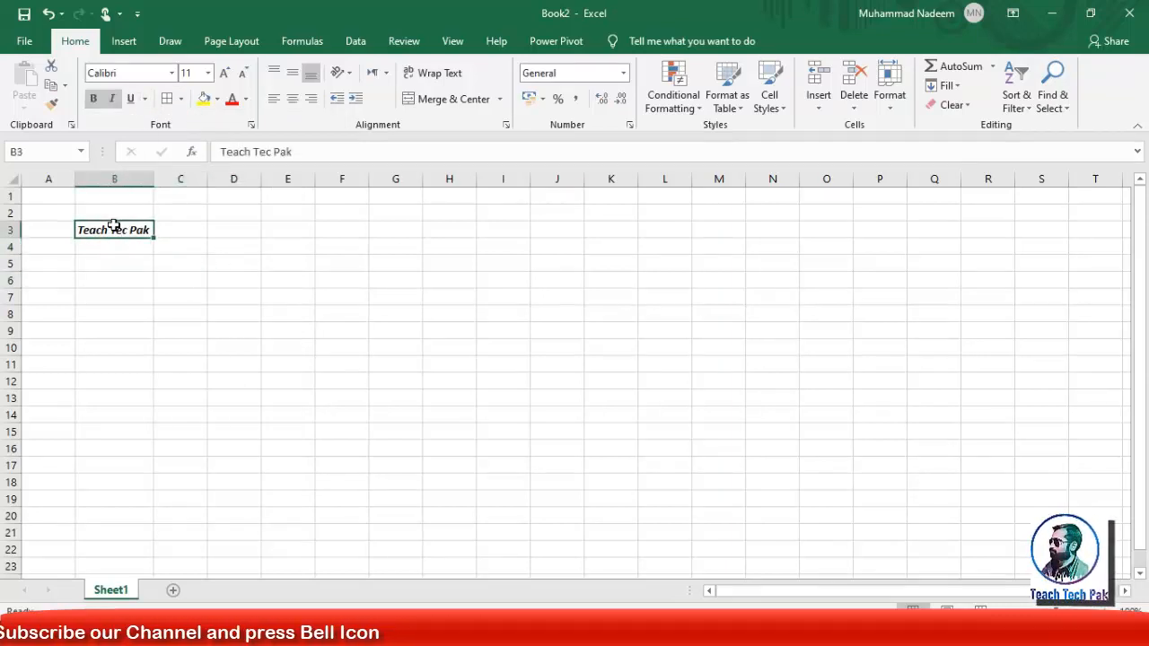
{"action": "left_click", "coordinate": [153, 75]}
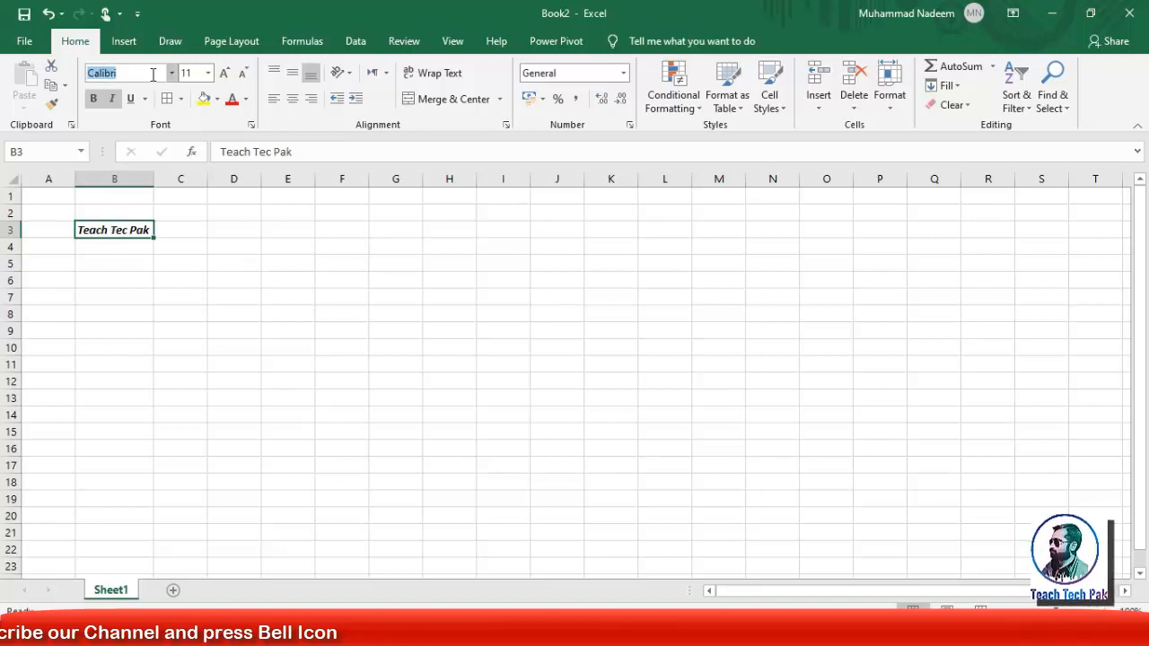
{"action": "type", "text": "Times New Roman"}
{"action": "key", "text": "Return"}
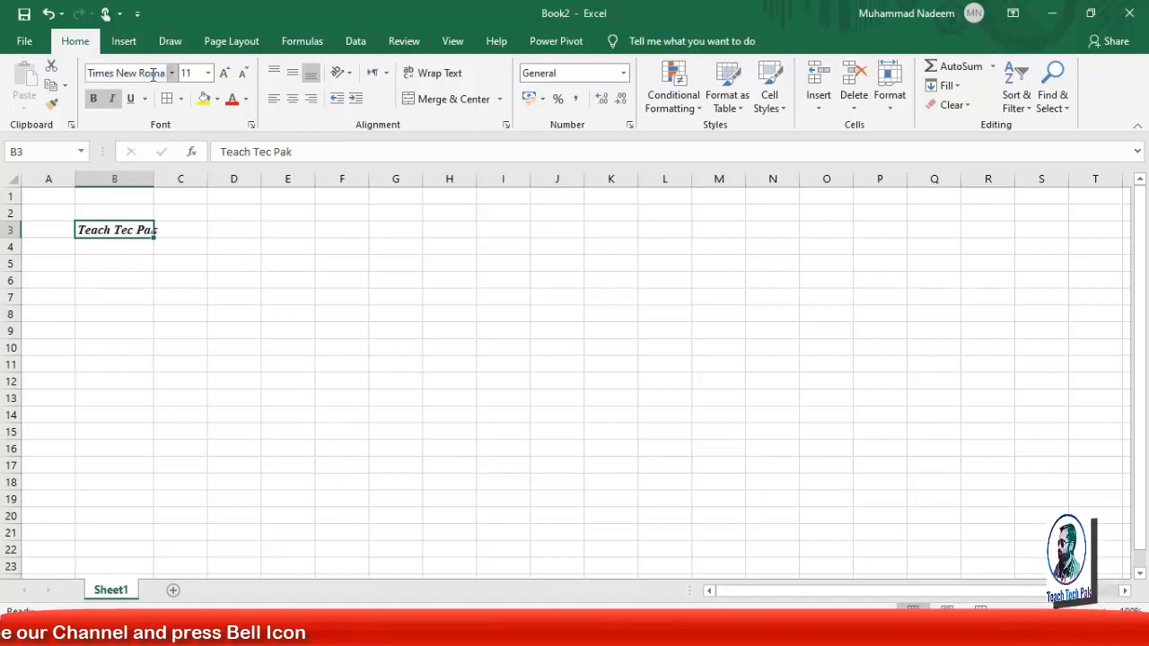
{"action": "double_click", "coordinate": [154, 181]}
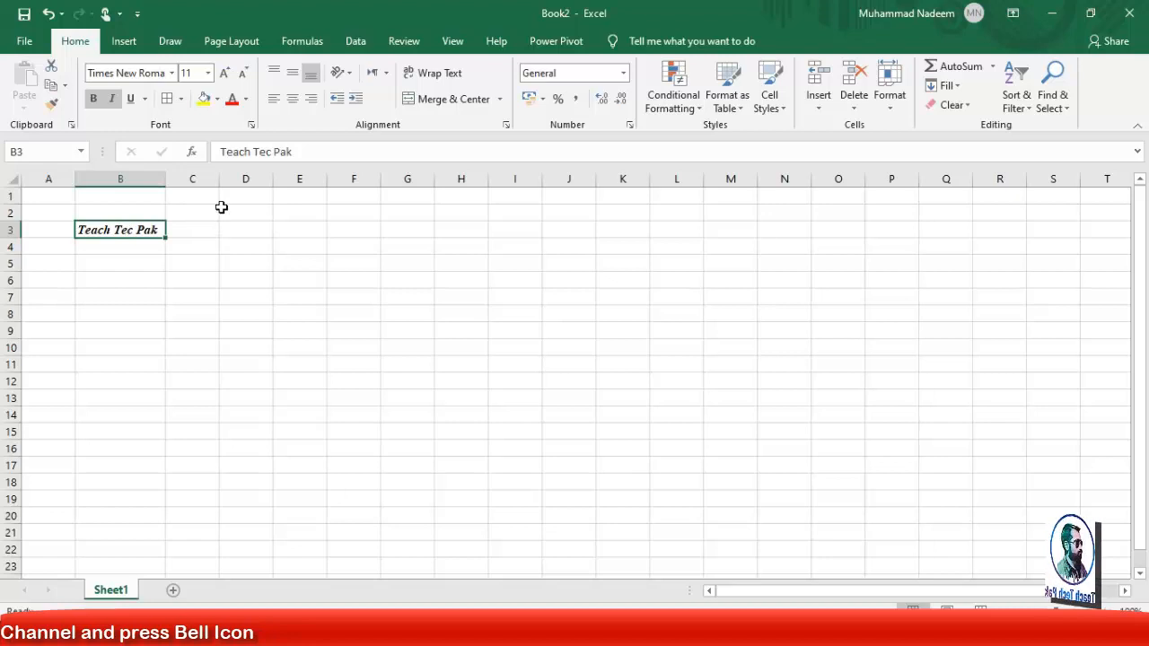
Set the font size of cell B3 to 18 and auto-fit column B to the enlarged text
{"action": "left_click", "coordinate": [208, 73]}
{"action": "left_click", "coordinate": [191, 206]}
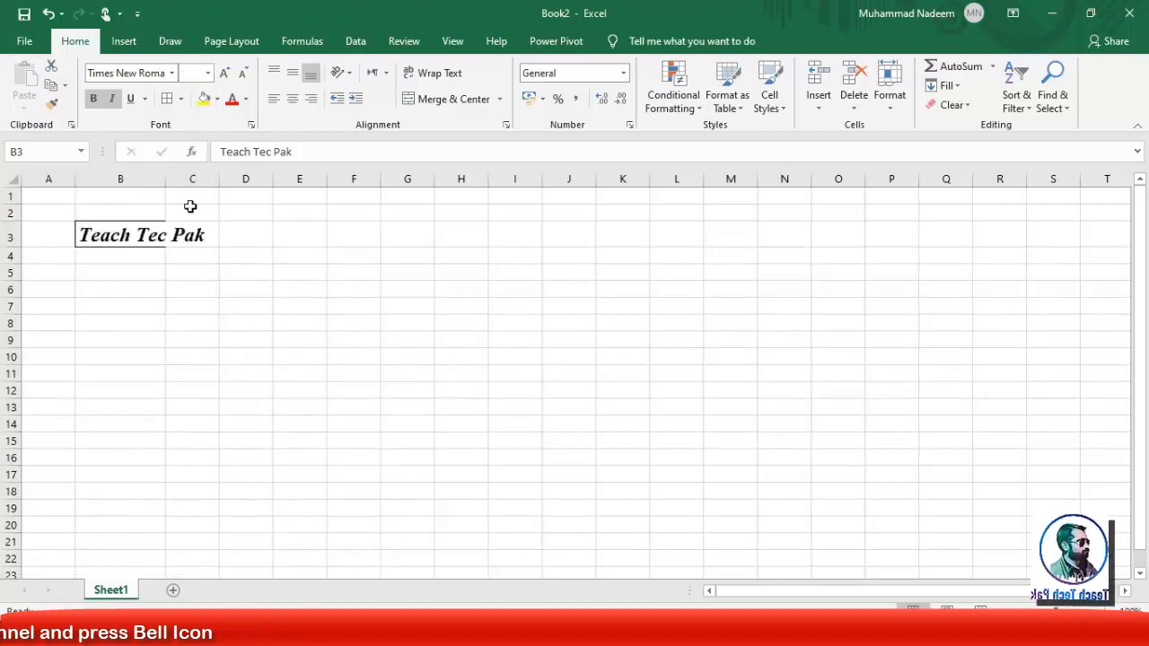
{"action": "double_click", "coordinate": [166, 181]}
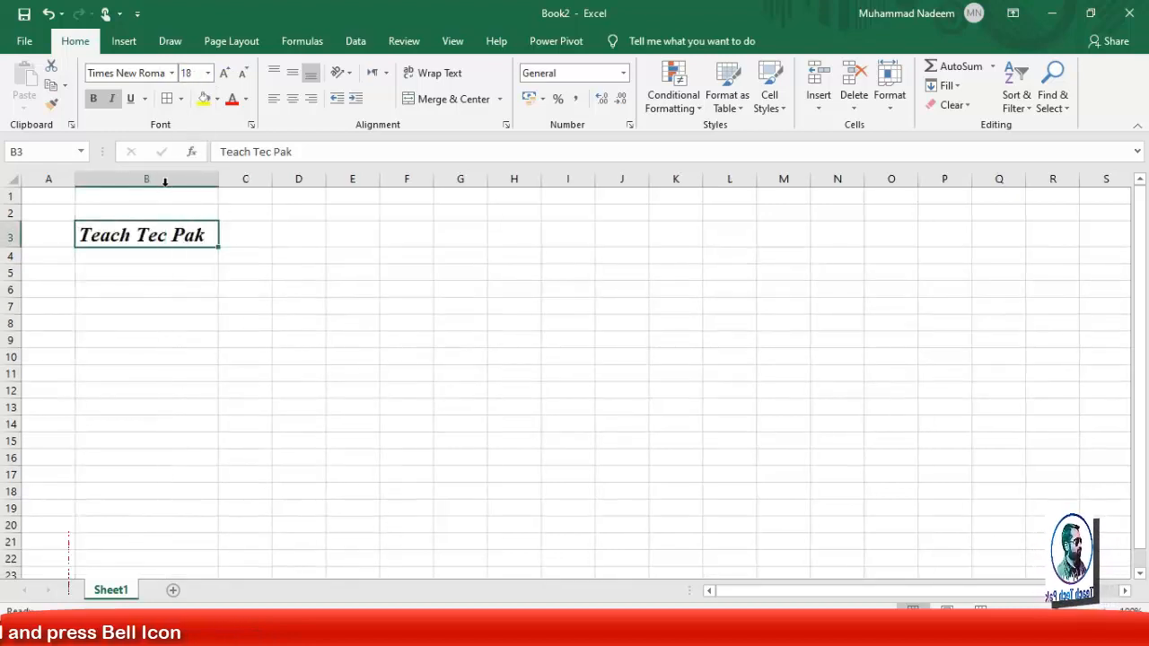
Step the font size of cell B3 up and down, ending at 16
{"action": "left_click", "coordinate": [239, 77]}
{"action": "left_click", "coordinate": [227, 75]}
{"action": "left_click", "coordinate": [227, 76]}
{"action": "left_click", "coordinate": [227, 75]}
{"action": "left_click", "coordinate": [242, 75]}
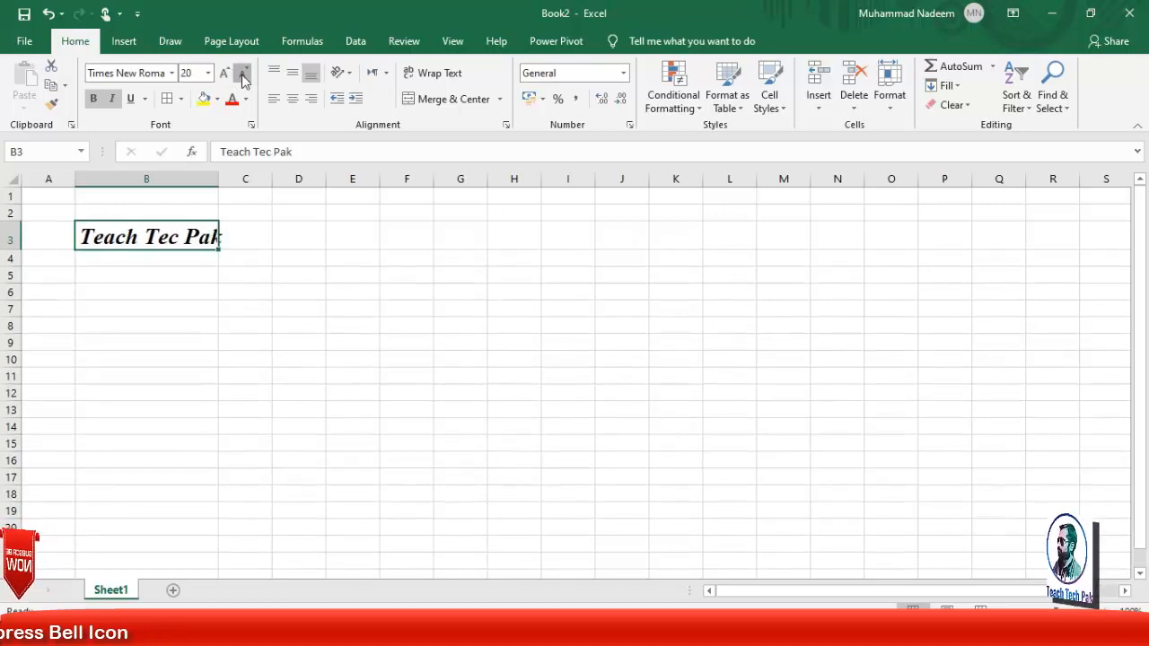
{"action": "left_click", "coordinate": [242, 78]}
{"action": "left_click", "coordinate": [243, 77]}
Fill cell B3 with yellow and colour its text red
{"action": "left_click", "coordinate": [202, 100]}
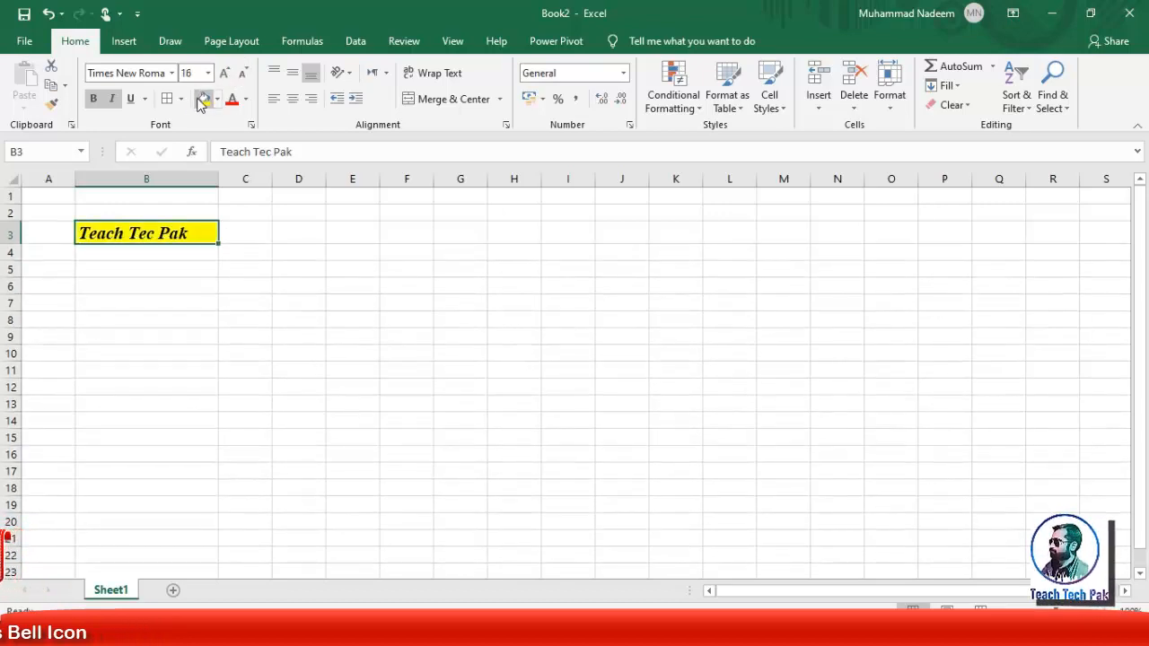
{"action": "left_click", "coordinate": [231, 101]}
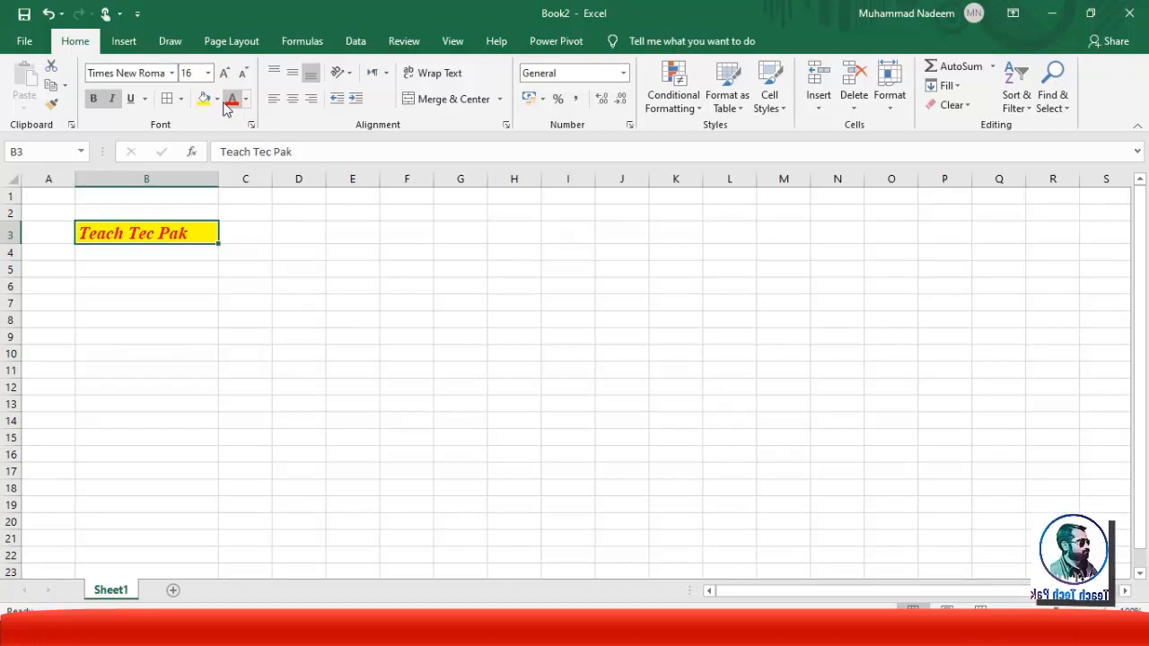
Try center, right and left alignment on the text in cell B3, ending with it centered horizontally
{"action": "left_click", "coordinate": [294, 101]}
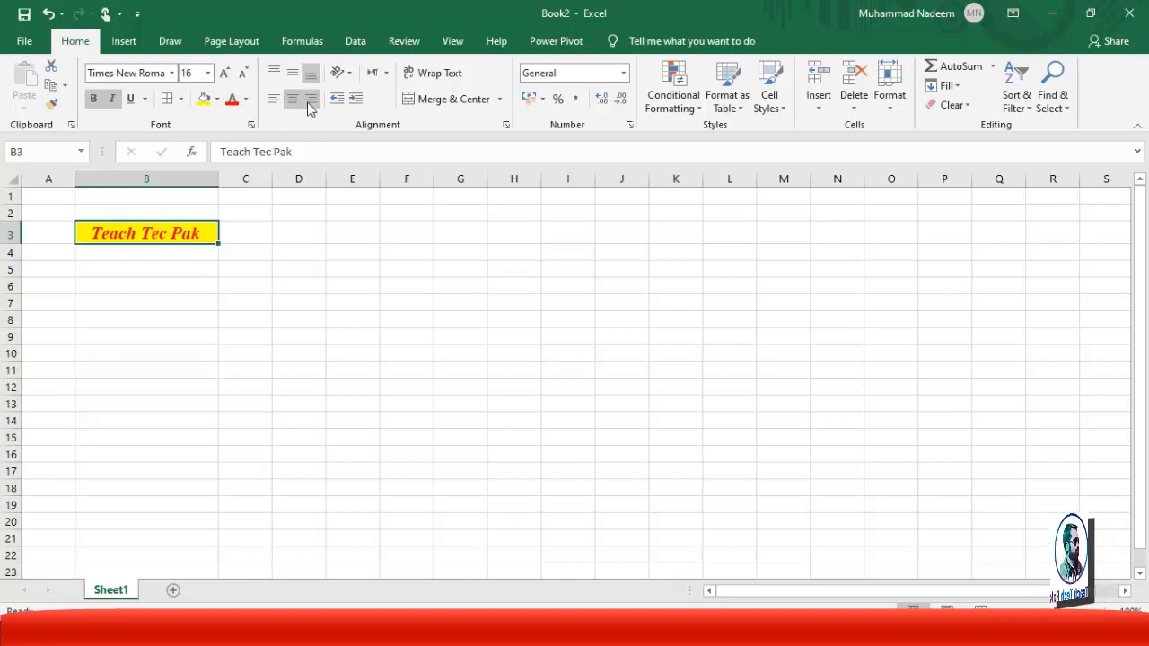
{"action": "left_click", "coordinate": [310, 100]}
{"action": "left_click", "coordinate": [274, 98]}
{"action": "left_click", "coordinate": [293, 101]}
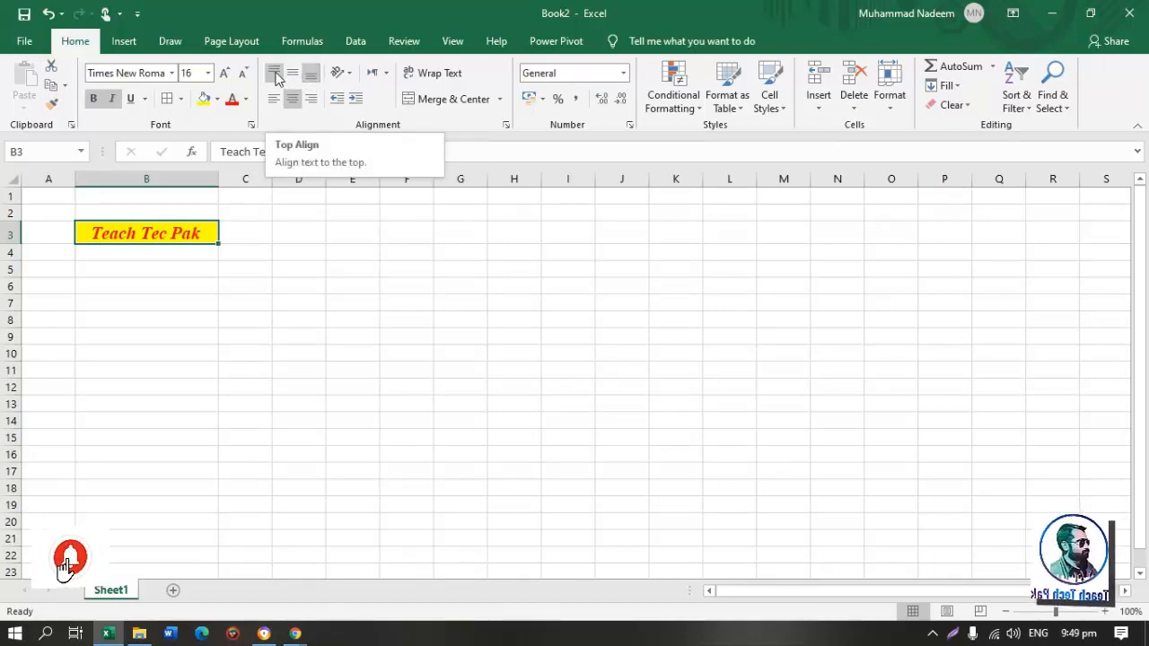
Increase the height of row 3 to roughly three times and toggle top alignment on and off for the text in cell B3
{"action": "left_click", "coordinate": [276, 76]}
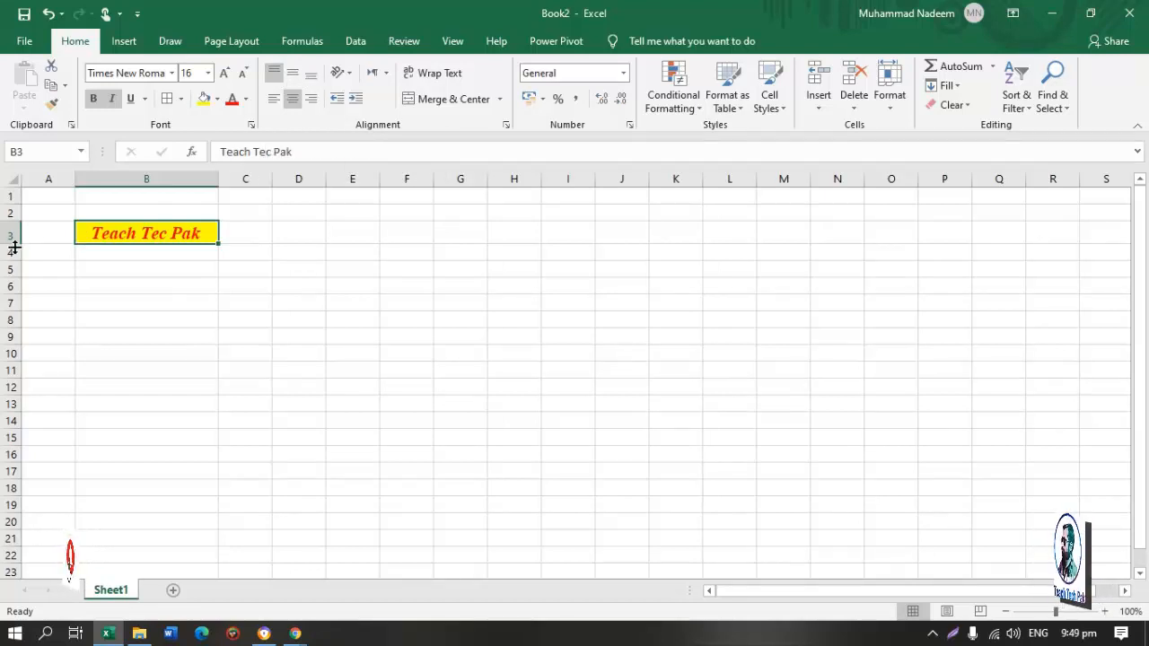
{"action": "left_click_drag", "start_coordinate": [15, 247], "coordinate": [14, 291]}
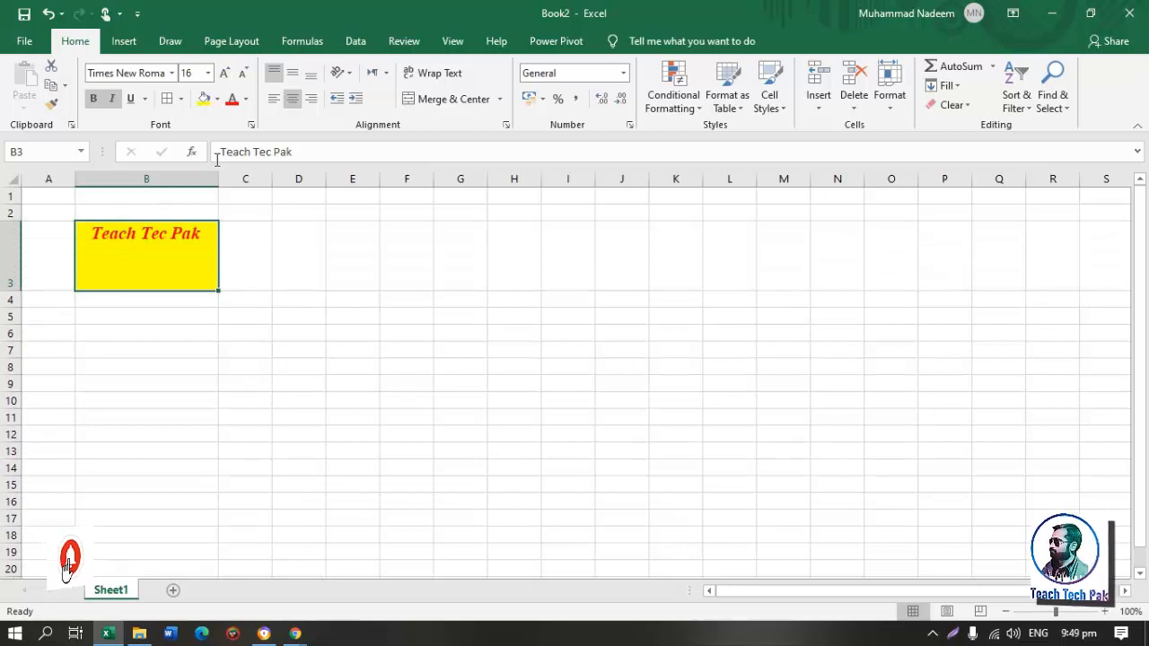
{"action": "left_click", "coordinate": [274, 76]}
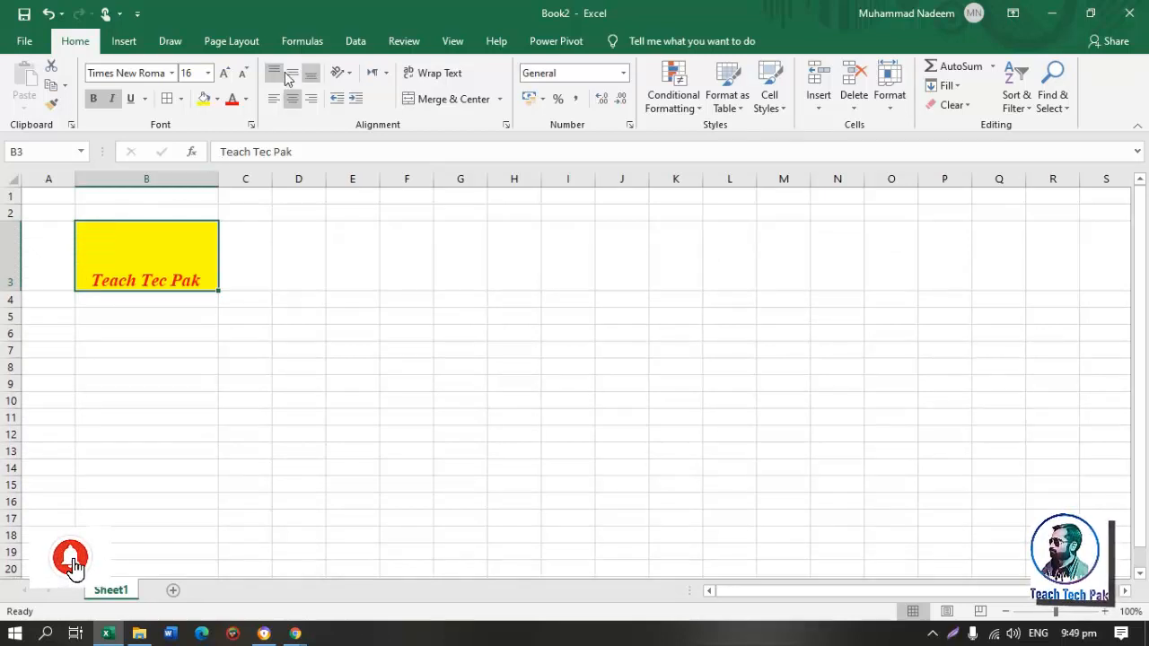
Try middle and bottom alignment on the text in cell B3, ending with it centered vertically
{"action": "left_click", "coordinate": [290, 76]}
{"action": "left_click", "coordinate": [290, 79]}
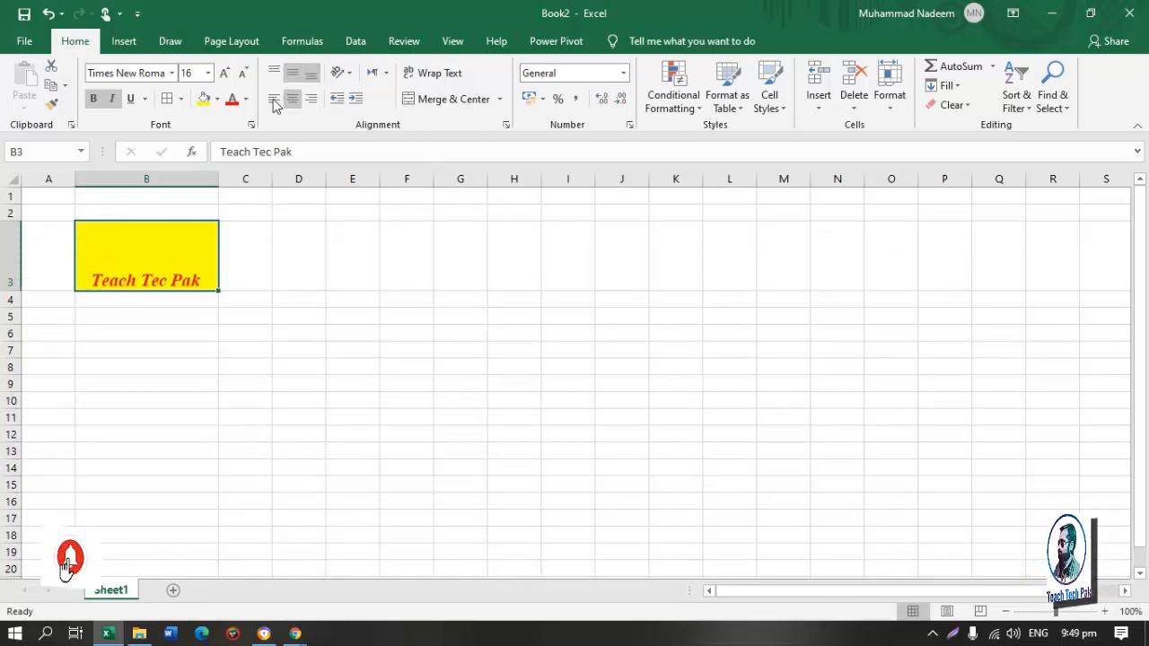
{"action": "left_click", "coordinate": [292, 76]}
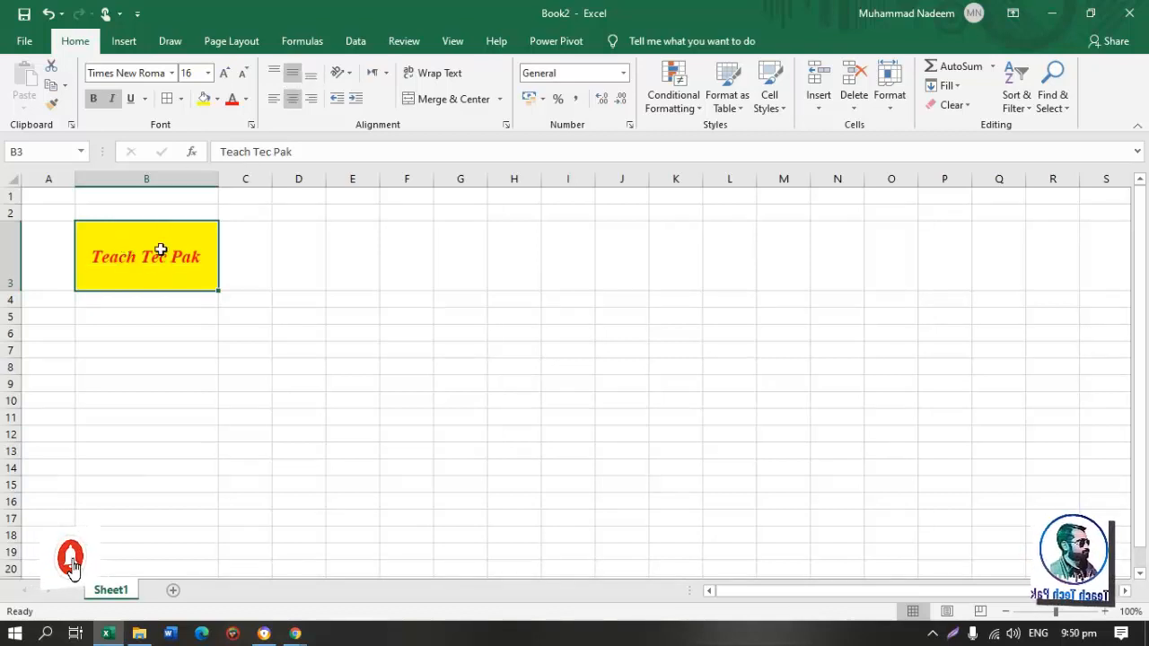
{"action": "left_click", "coordinate": [311, 77]}
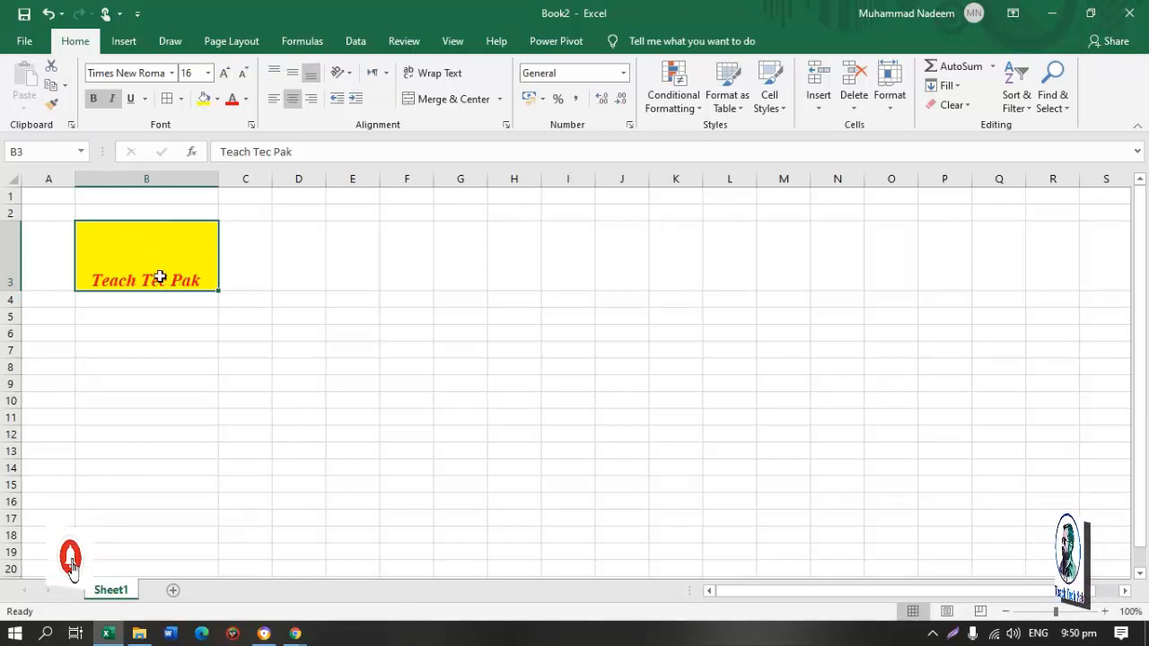
{"action": "left_click", "coordinate": [293, 77]}
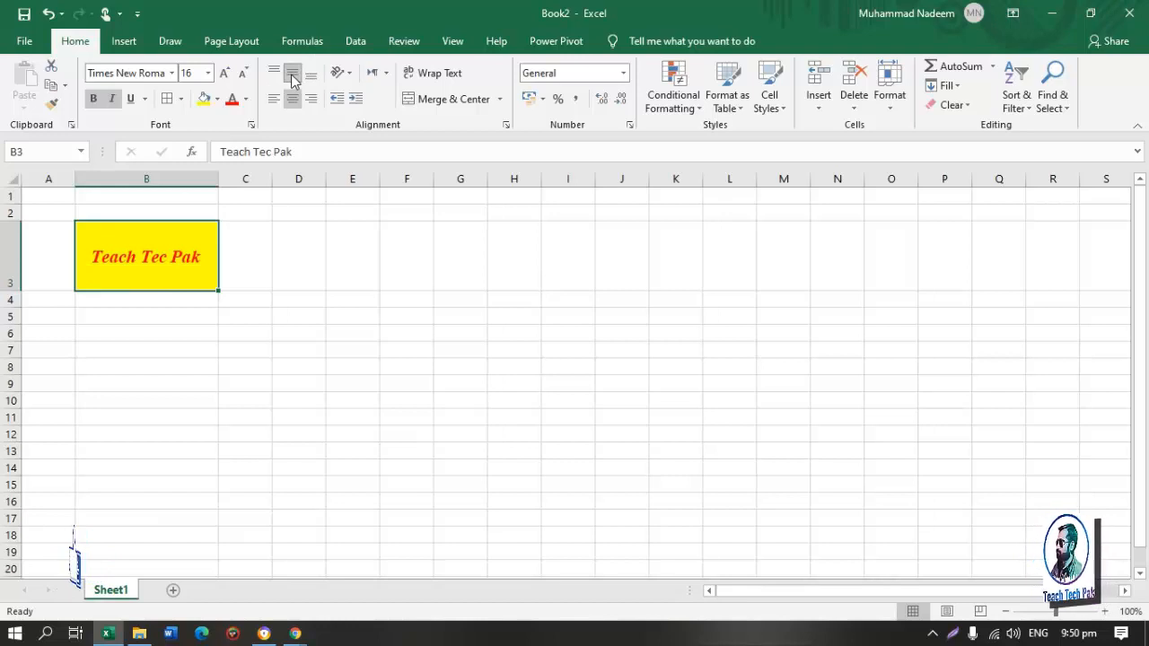
Angle the text in cell B3 counterclockwise and increase the height of row 3 to roughly double
{"action": "left_click", "coordinate": [350, 76]}
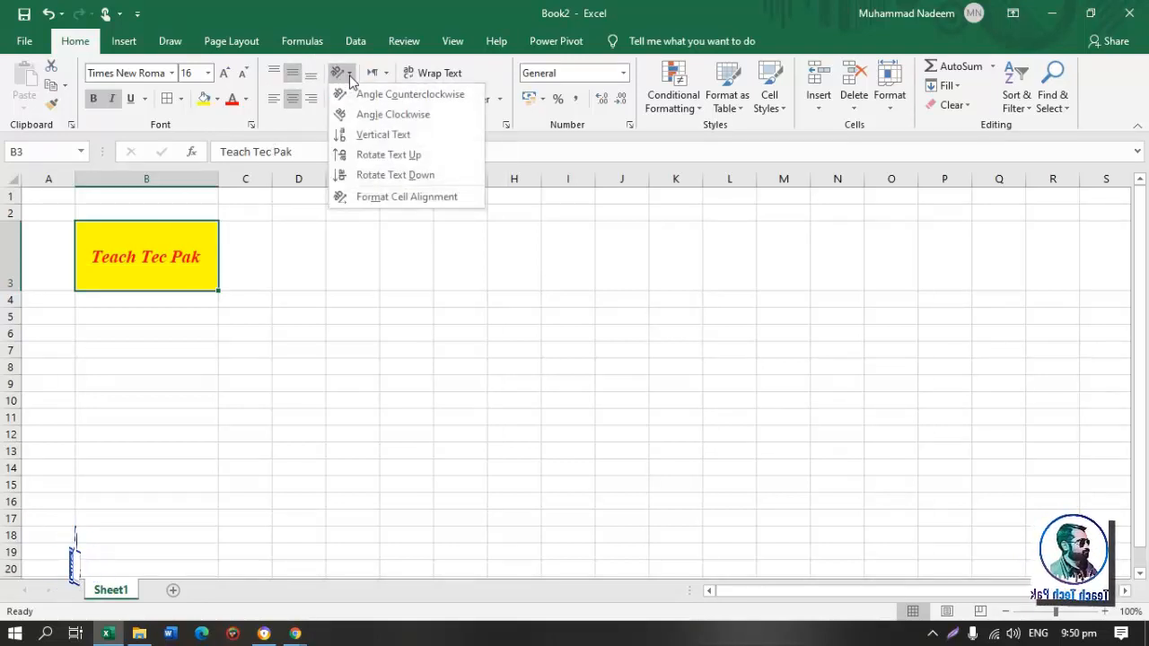
{"action": "left_click", "coordinate": [399, 100]}
{"action": "left_click", "coordinate": [146, 367]}
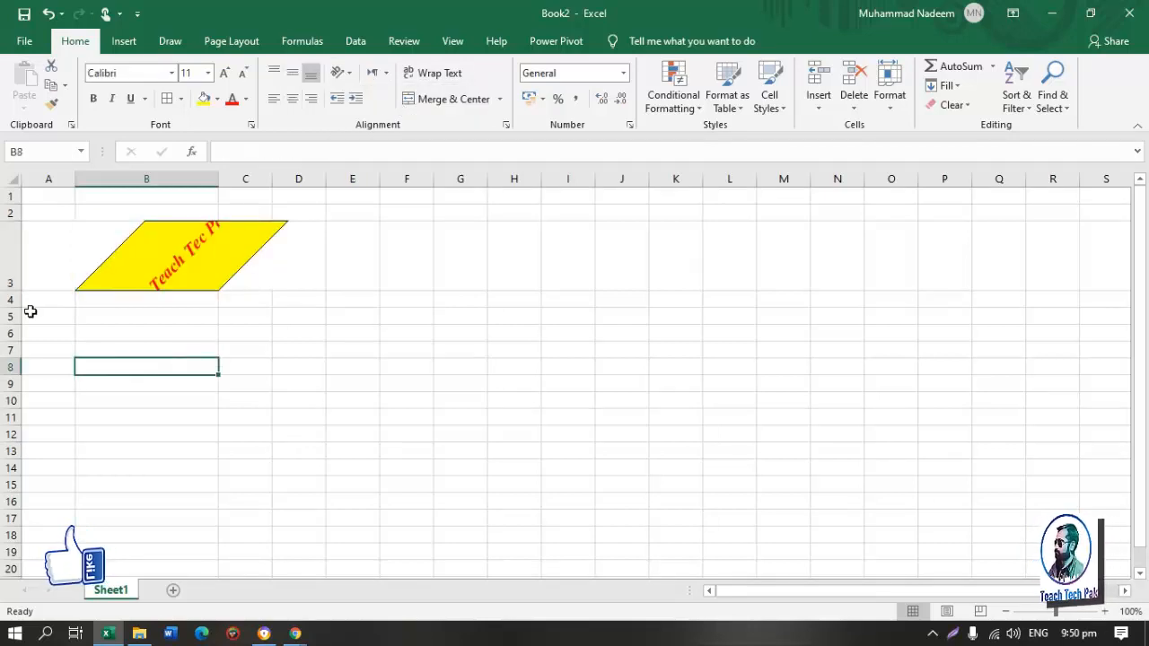
{"action": "left_click_drag", "start_coordinate": [7, 292], "coordinate": [6, 371]}
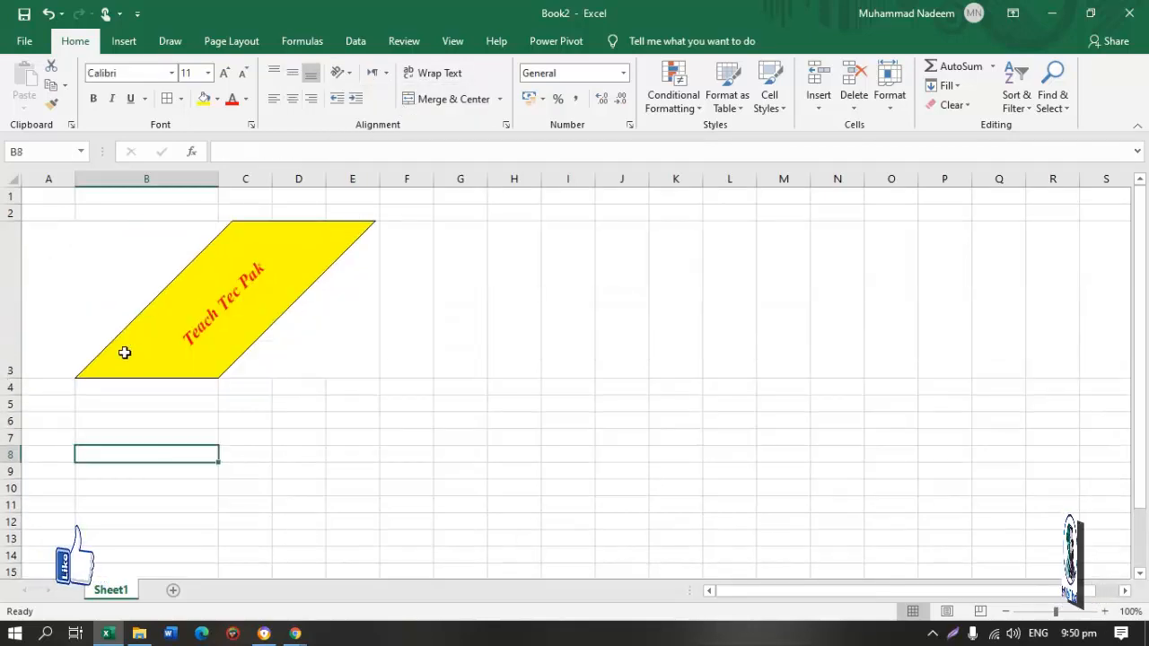
{"action": "left_click", "coordinate": [256, 240]}
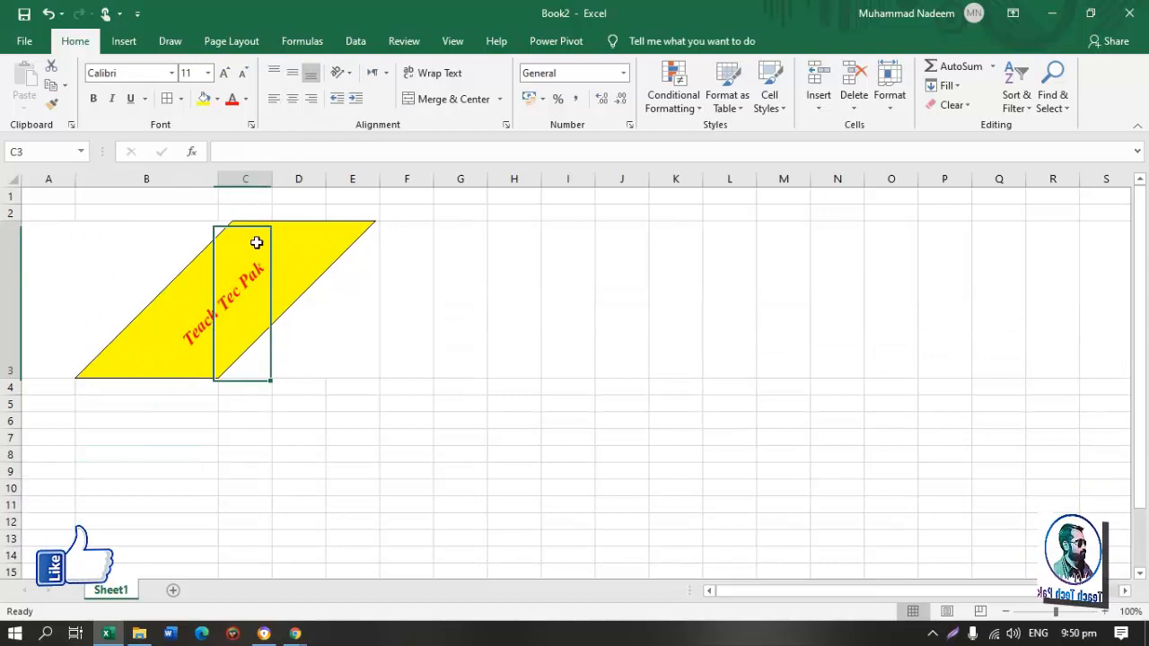
Try the Angle Clockwise and Vertical Text orientations on the text in cell B3
{"action": "left_click", "coordinate": [349, 74]}
{"action": "left_click", "coordinate": [372, 114]}
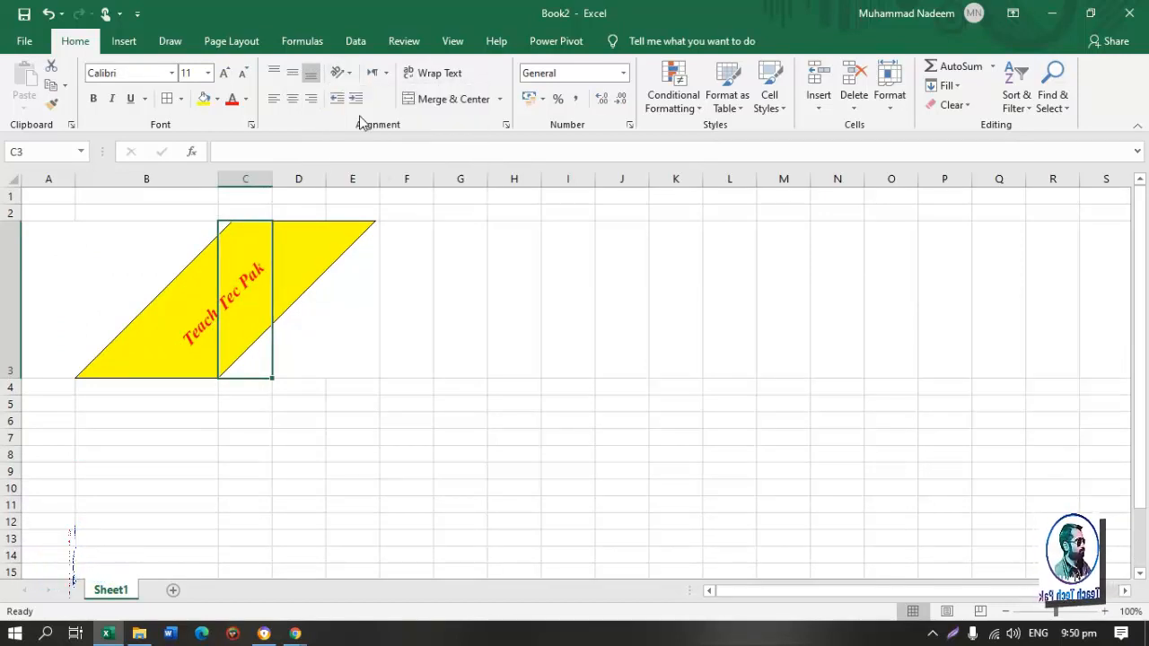
{"action": "left_click", "coordinate": [123, 250]}
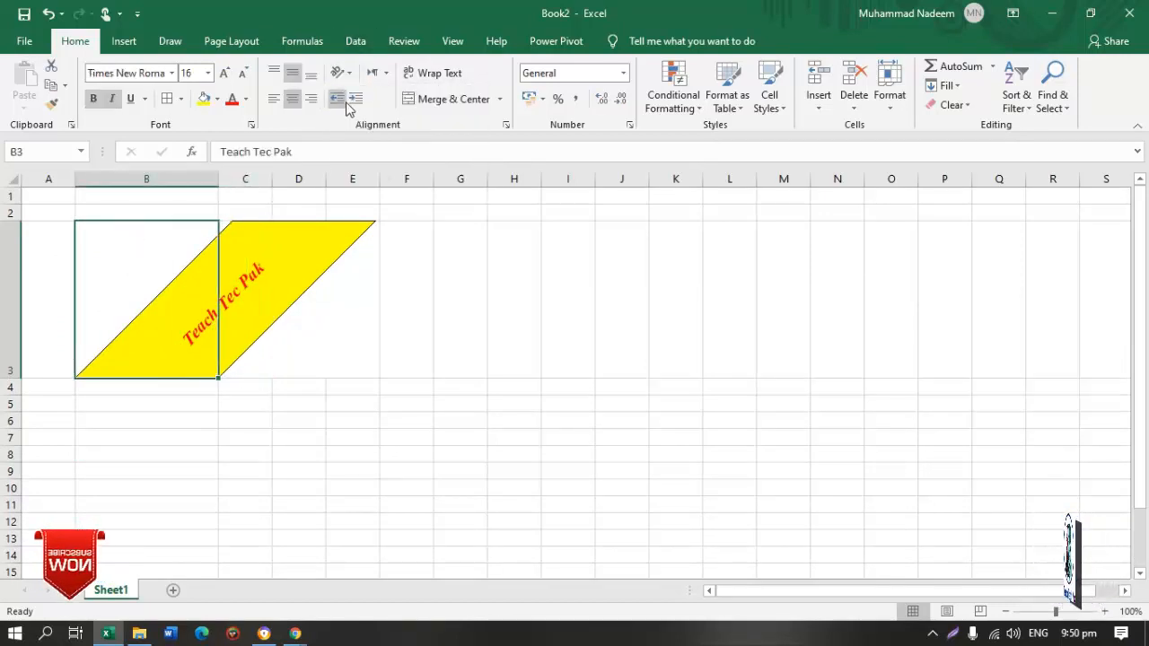
{"action": "left_click", "coordinate": [351, 74]}
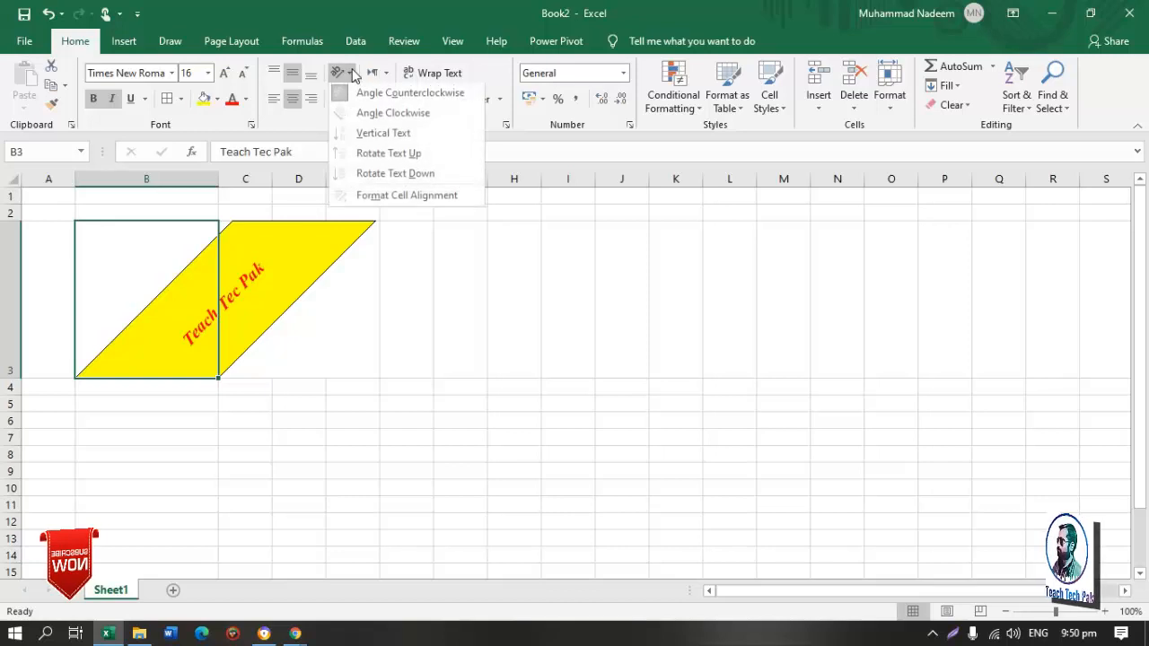
{"action": "left_click", "coordinate": [359, 114]}
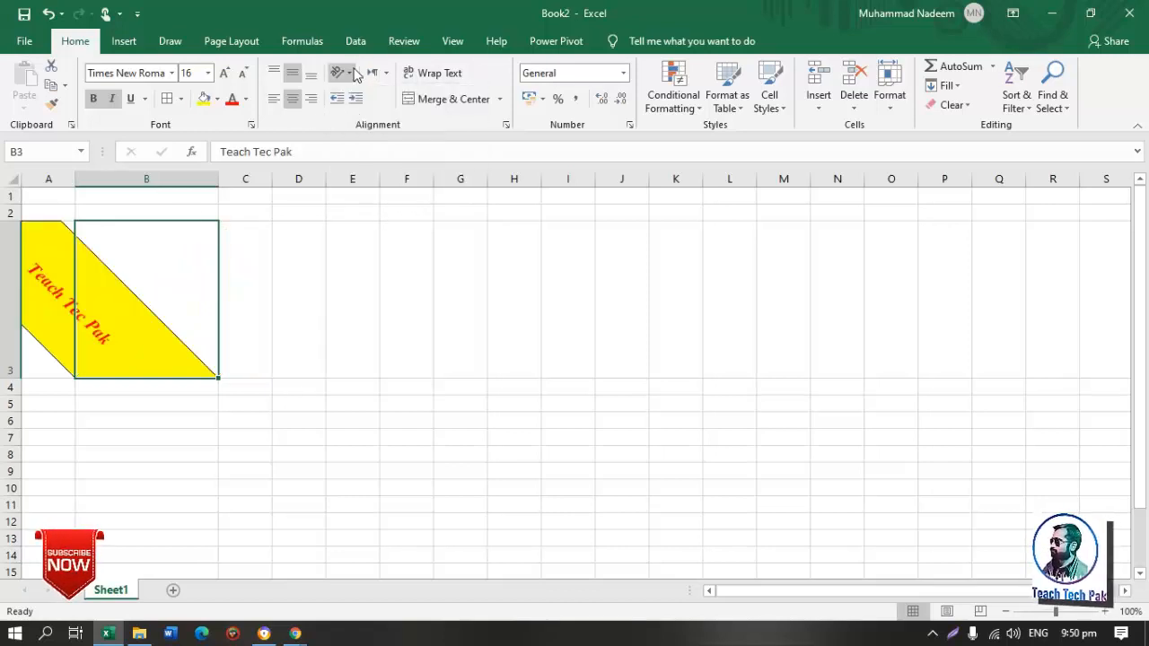
{"action": "left_click", "coordinate": [345, 73]}
{"action": "left_click", "coordinate": [352, 134]}
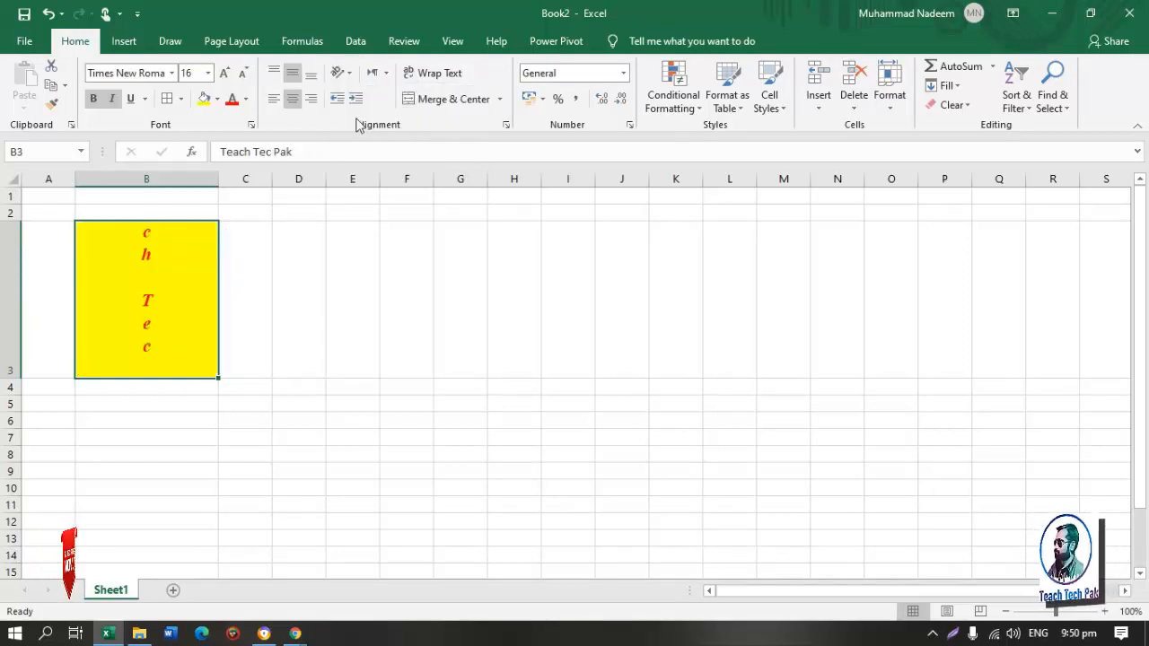
Rotate the text in cell B3 up and then down
{"action": "left_click", "coordinate": [345, 72]}
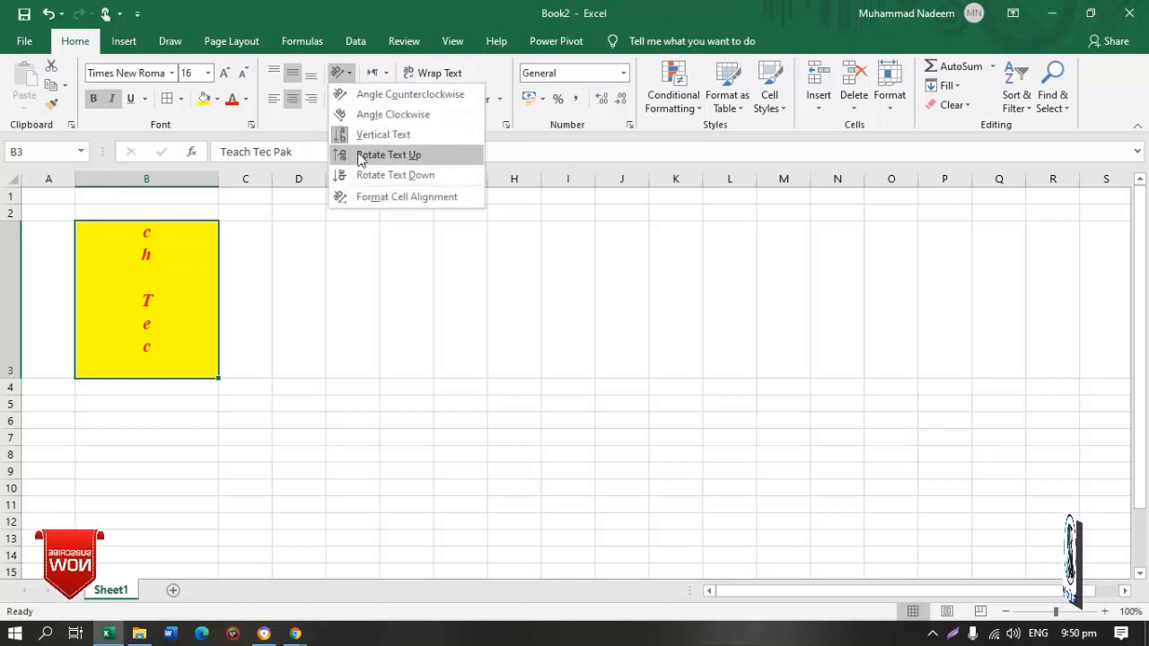
{"action": "left_click", "coordinate": [359, 155]}
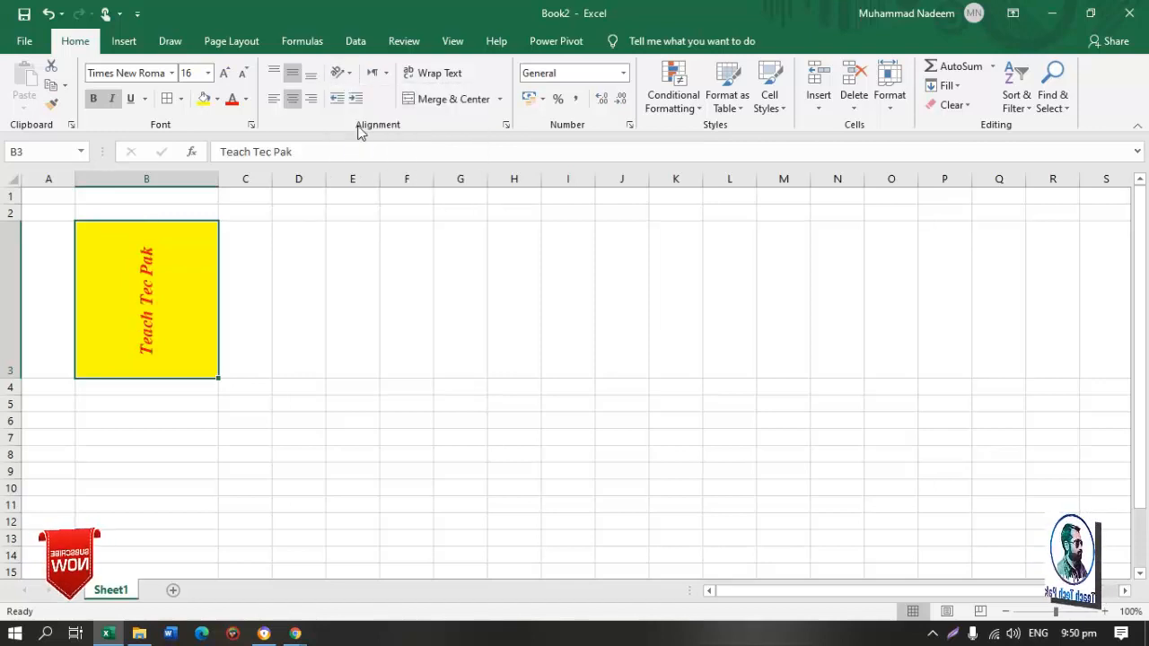
{"action": "left_click", "coordinate": [344, 73]}
{"action": "left_click", "coordinate": [384, 175]}
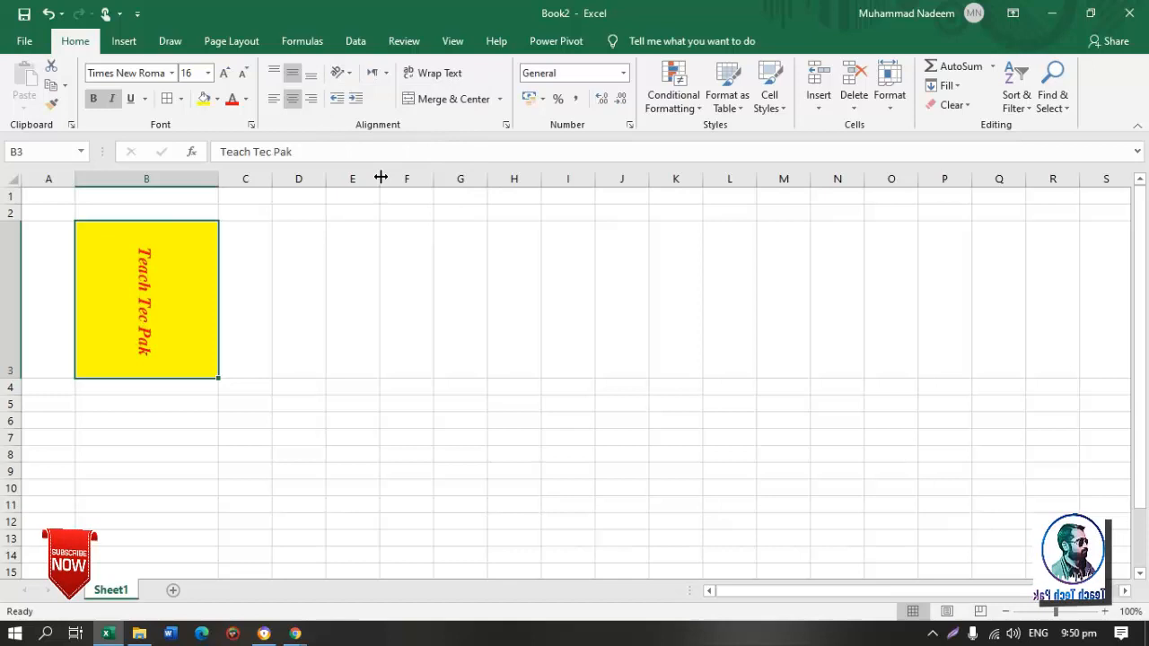
Undo all the orientation changes on cell B3 and the last height change of row 3
{"action": "left_click", "coordinate": [344, 73]}
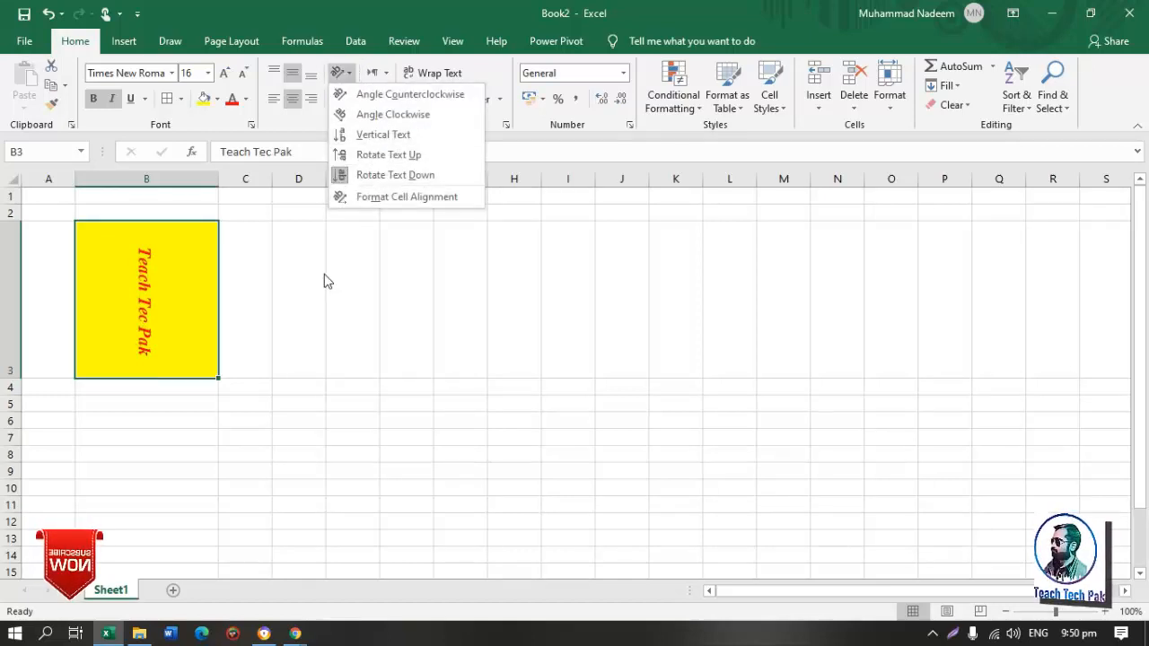
{"action": "left_click", "coordinate": [287, 418]}
{"action": "key", "text": "ctrl+z"}
{"action": "key", "text": "ctrl+z"}
{"action": "key", "text": "ctrl+z"}
{"action": "key", "text": "ctrl+z"}
{"action": "key", "text": "ctrl+z"}
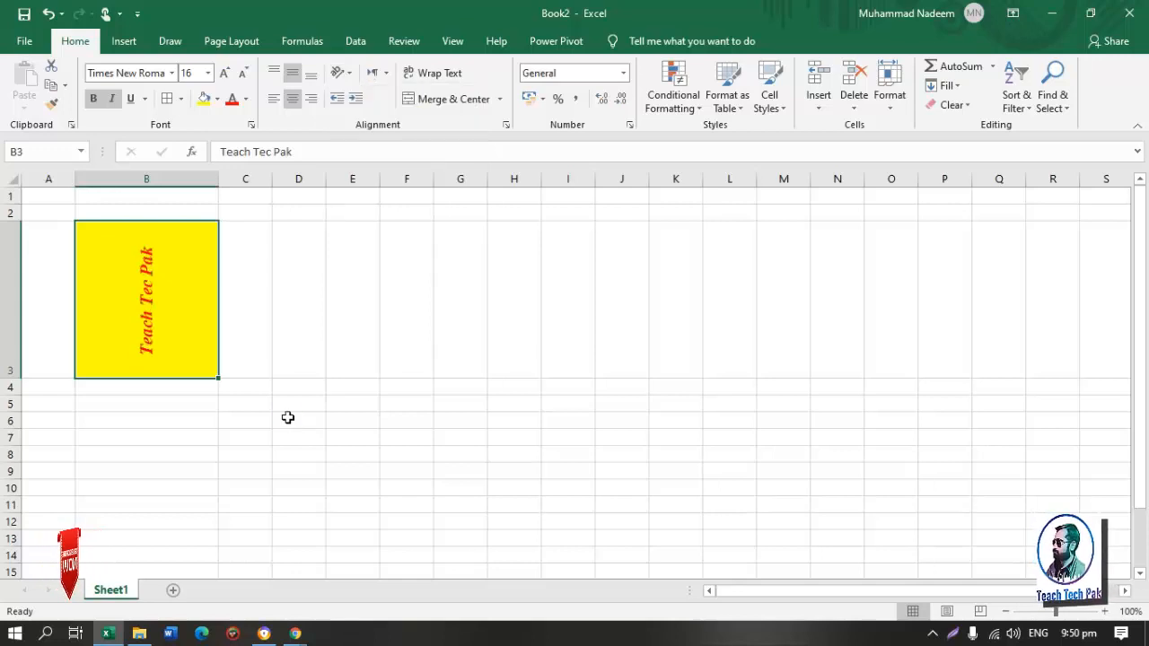
{"action": "key", "text": "ctrl+z"}
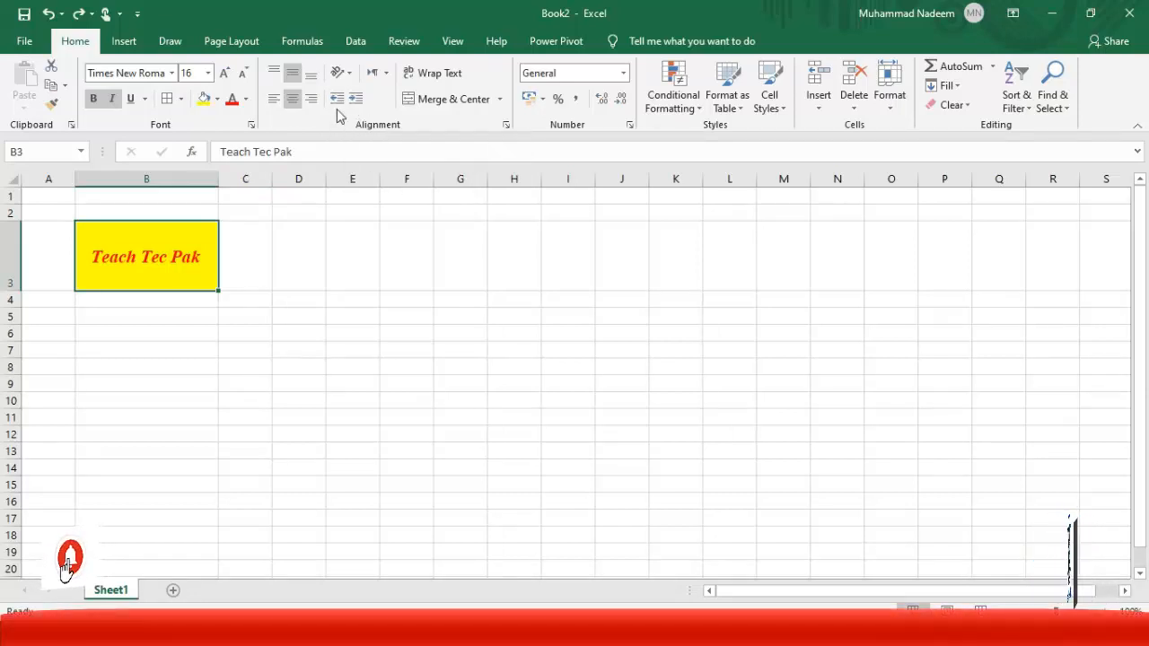
Left-align the text in cell B3, increase its indent and decrease it back to no indent
{"action": "left_click", "coordinate": [274, 100]}
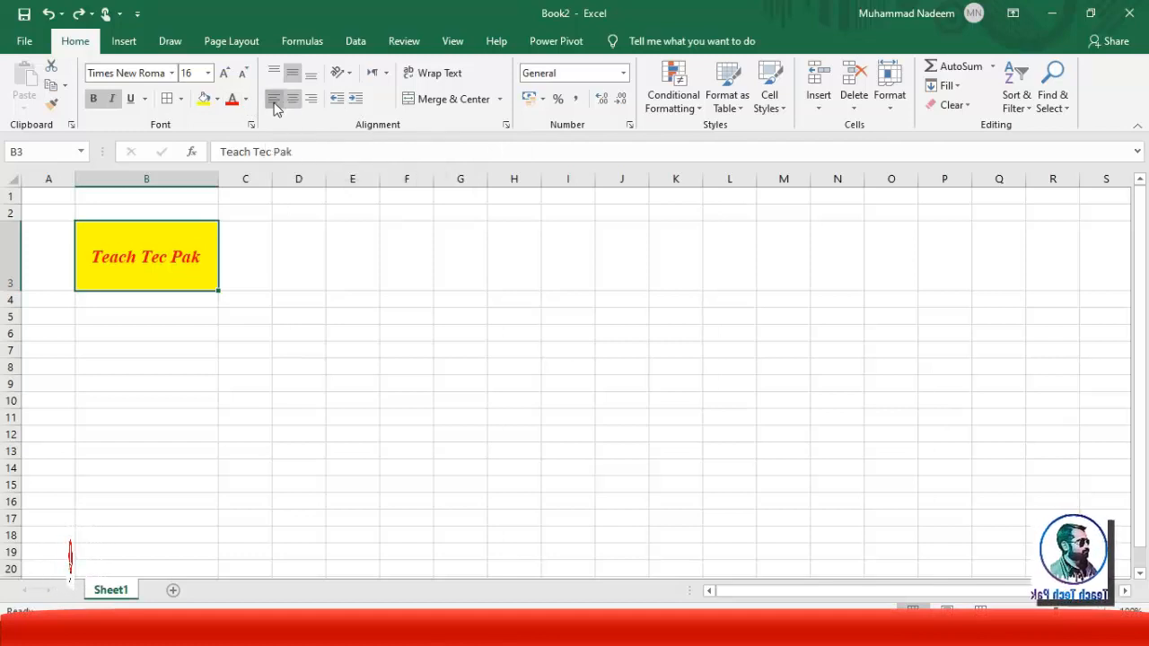
{"action": "left_click", "coordinate": [355, 98]}
{"action": "left_click", "coordinate": [356, 101]}
{"action": "left_click", "coordinate": [355, 101]}
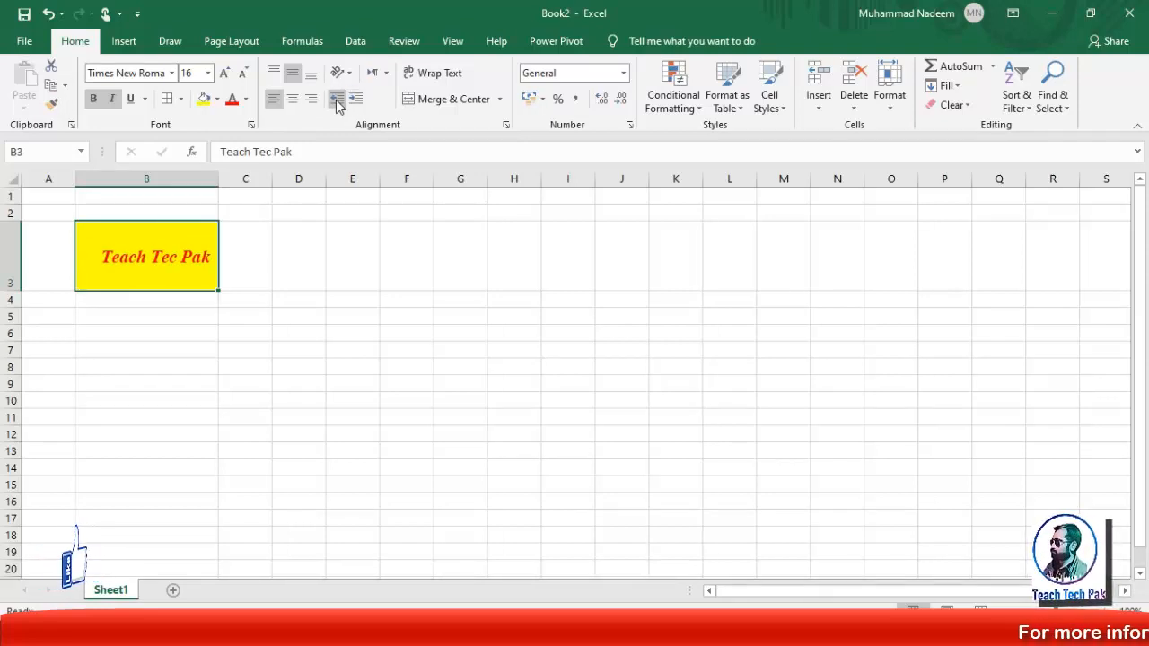
{"action": "left_click", "coordinate": [336, 101]}
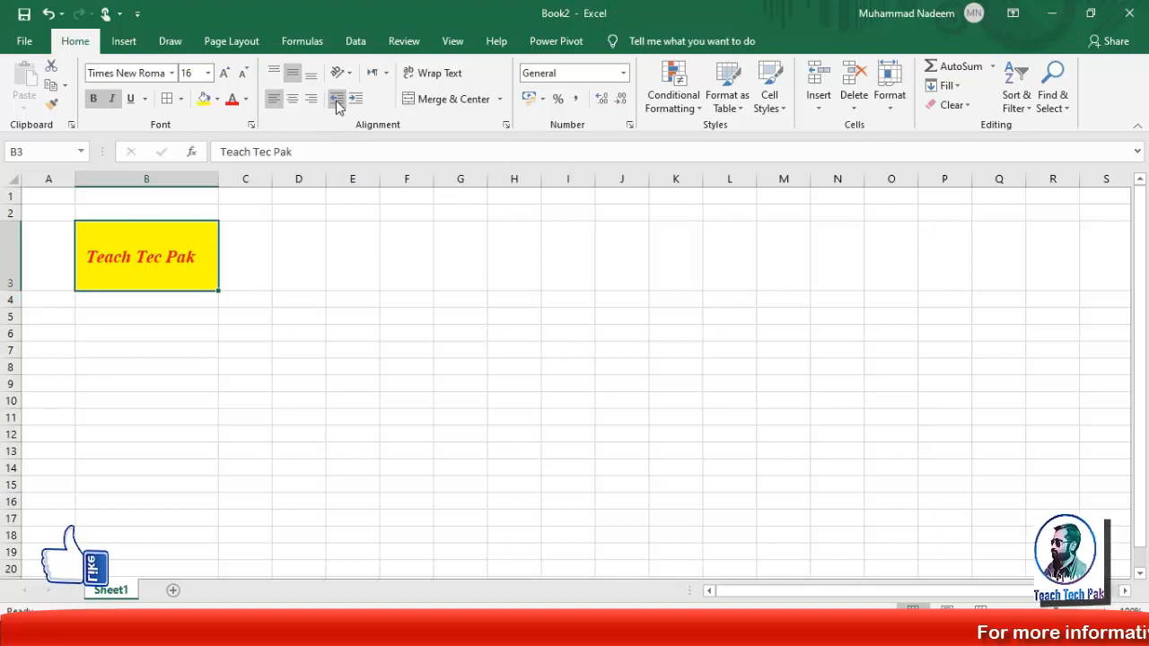
{"action": "left_click", "coordinate": [337, 101]}
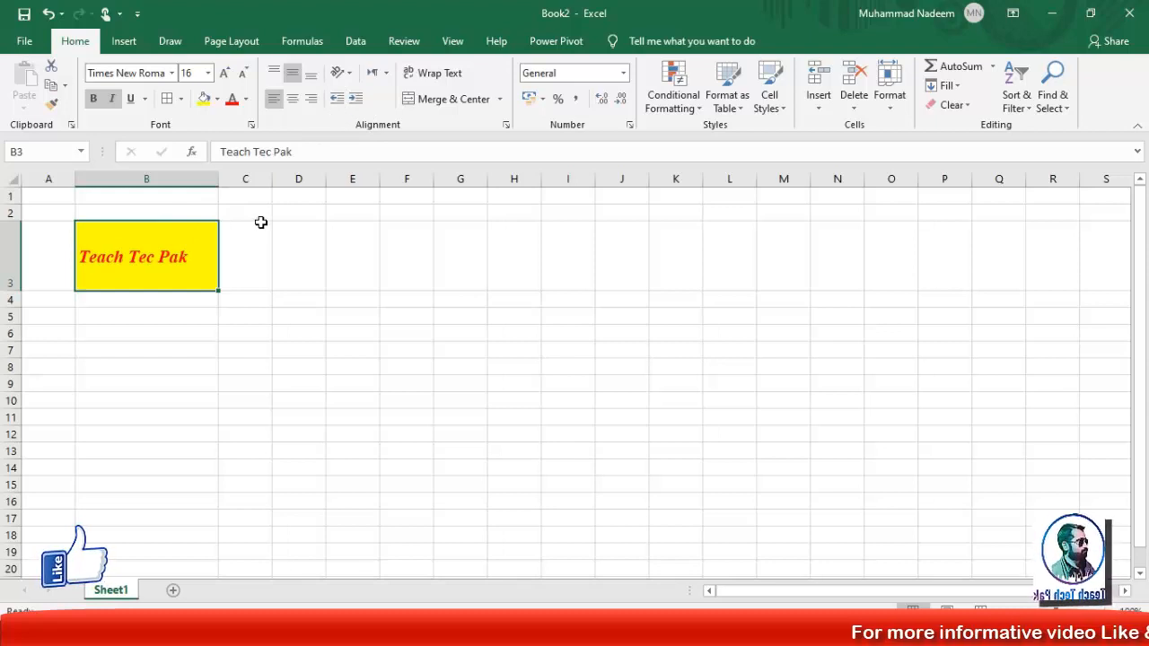
{"action": "left_click", "coordinate": [386, 75]}
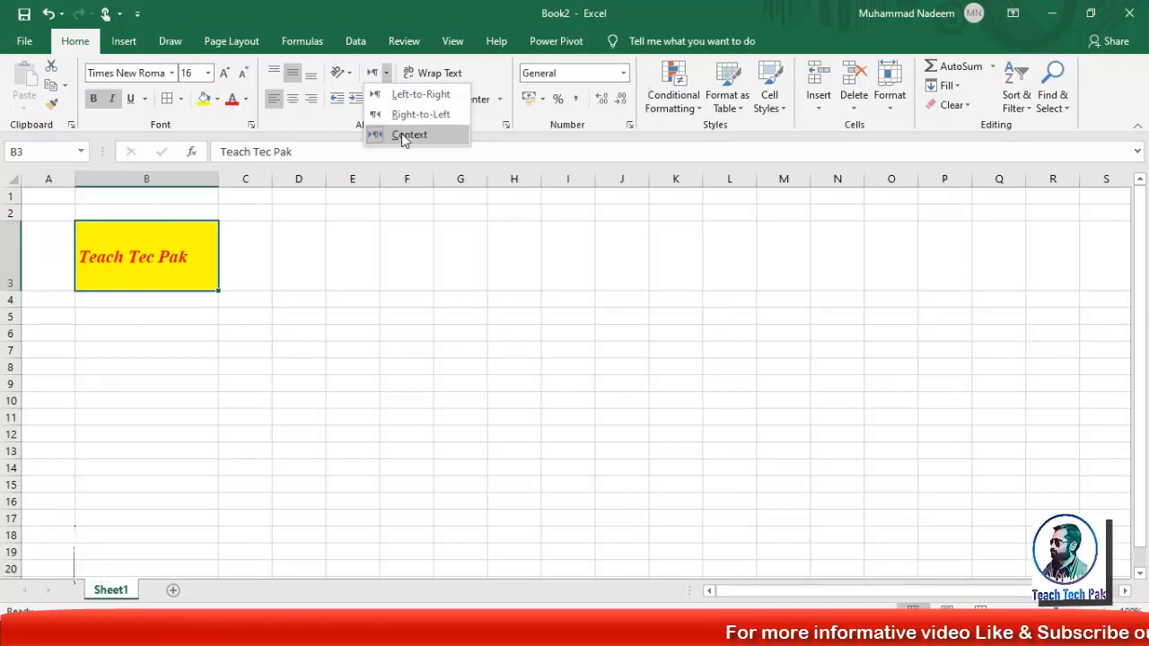
{"action": "left_click", "coordinate": [300, 276]}
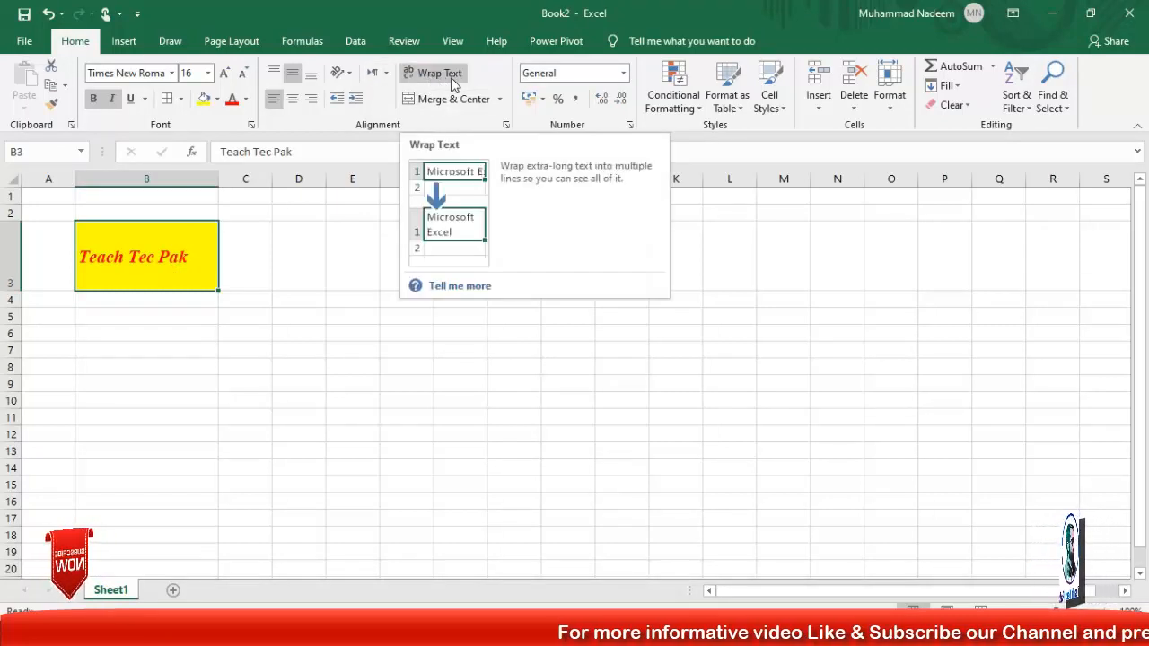
Enter the sample text "Wha is your name" in cell D6
{"action": "left_click", "coordinate": [267, 333]}
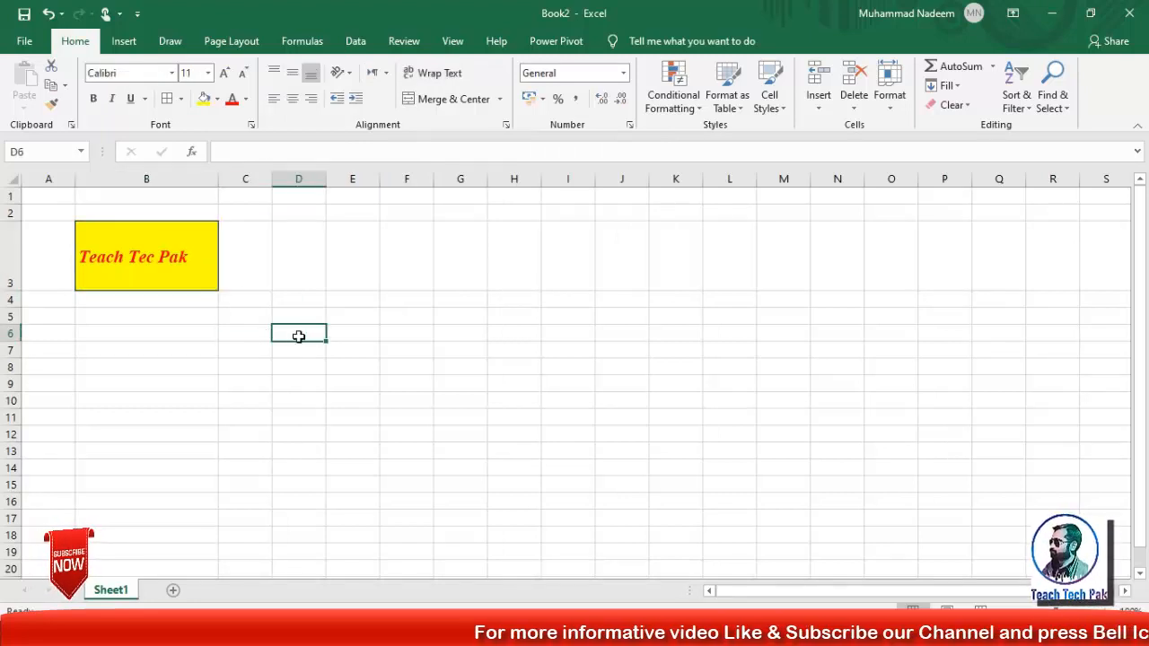
{"action": "type", "text": "Wha i"}
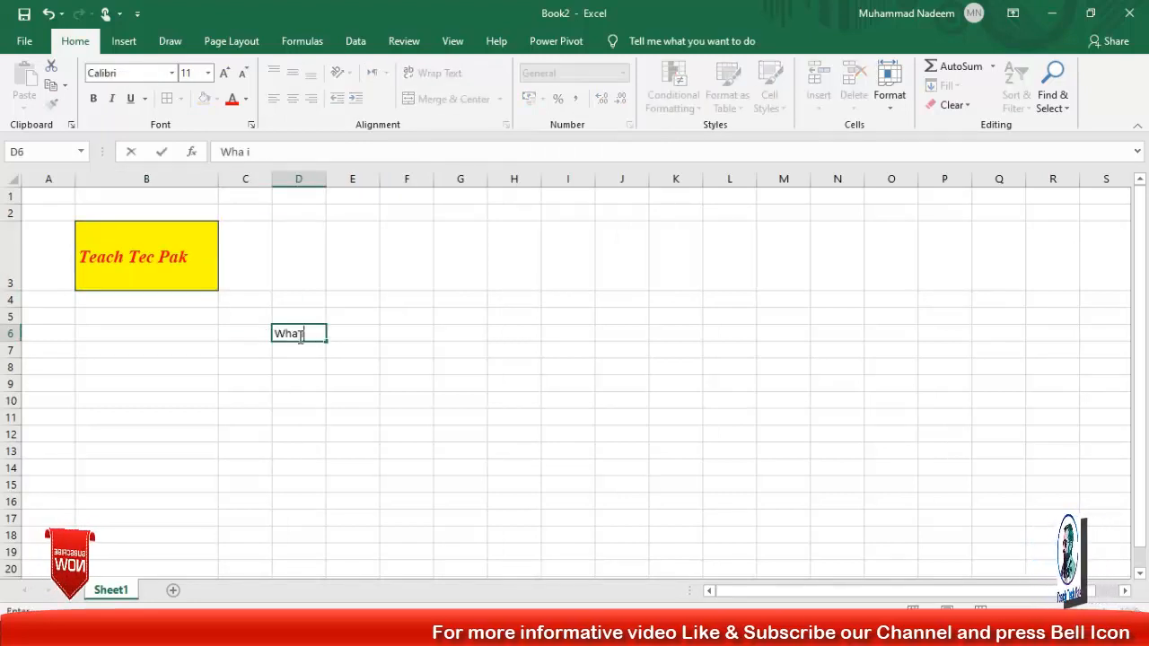
{"action": "type", "text": "s your name"}
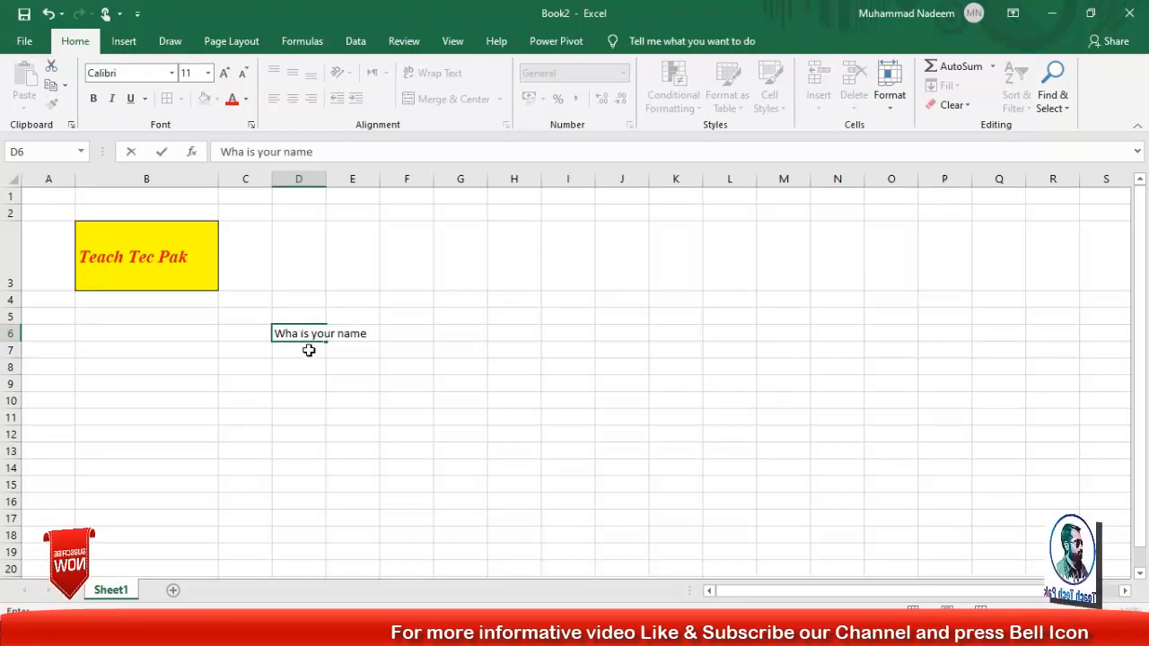
{"action": "left_click", "coordinate": [318, 398]}
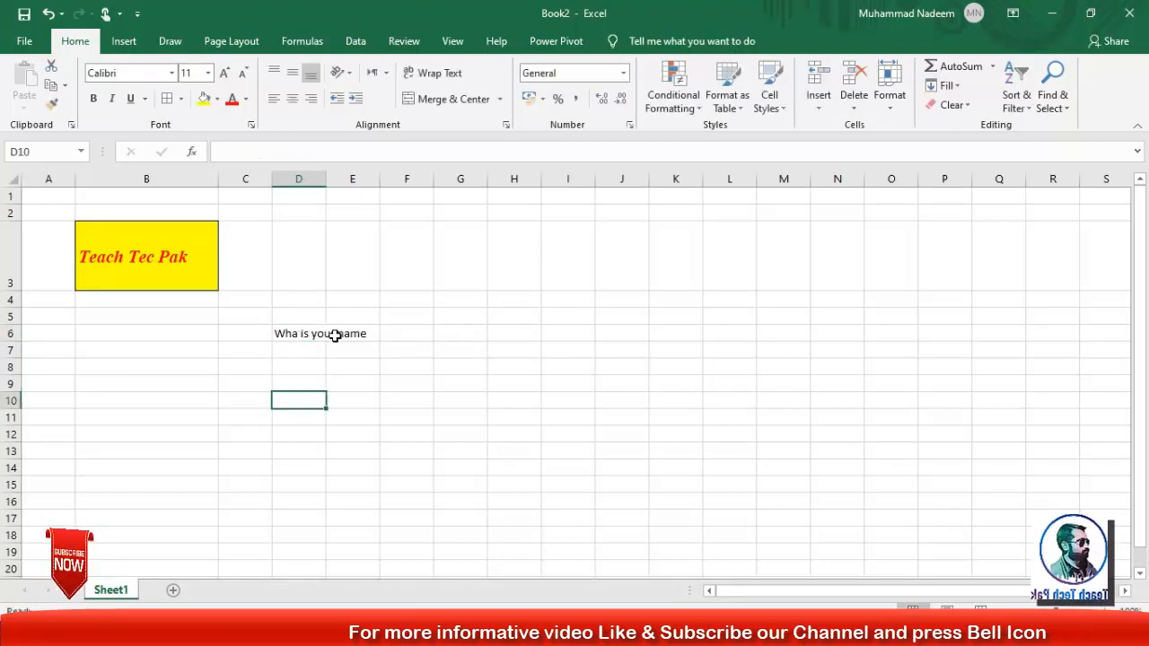
Turn text wrapping on for cell D6 and then off again
{"action": "left_click", "coordinate": [308, 336]}
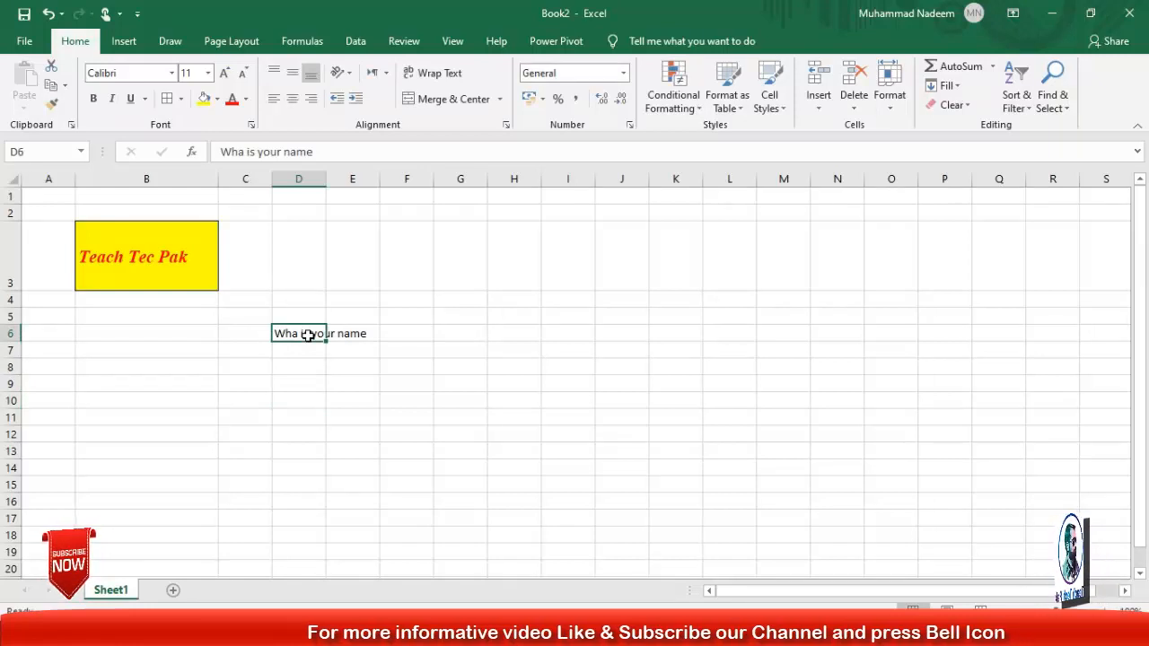
{"action": "left_click", "coordinate": [458, 81]}
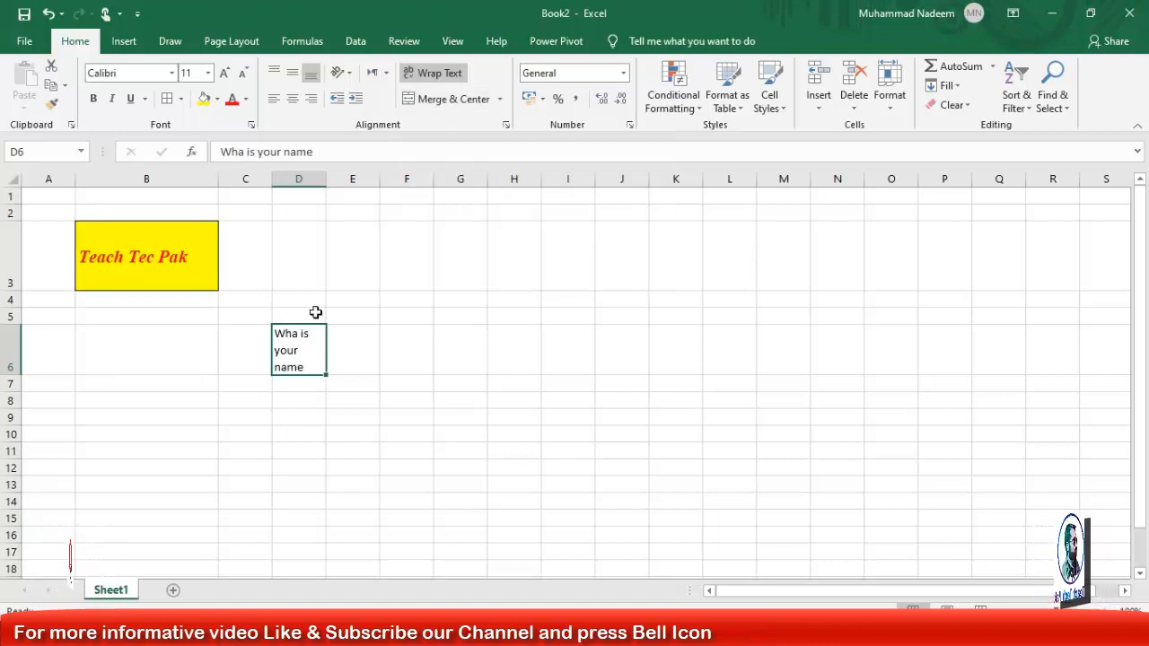
{"action": "left_click", "coordinate": [351, 382]}
{"action": "left_click", "coordinate": [289, 352]}
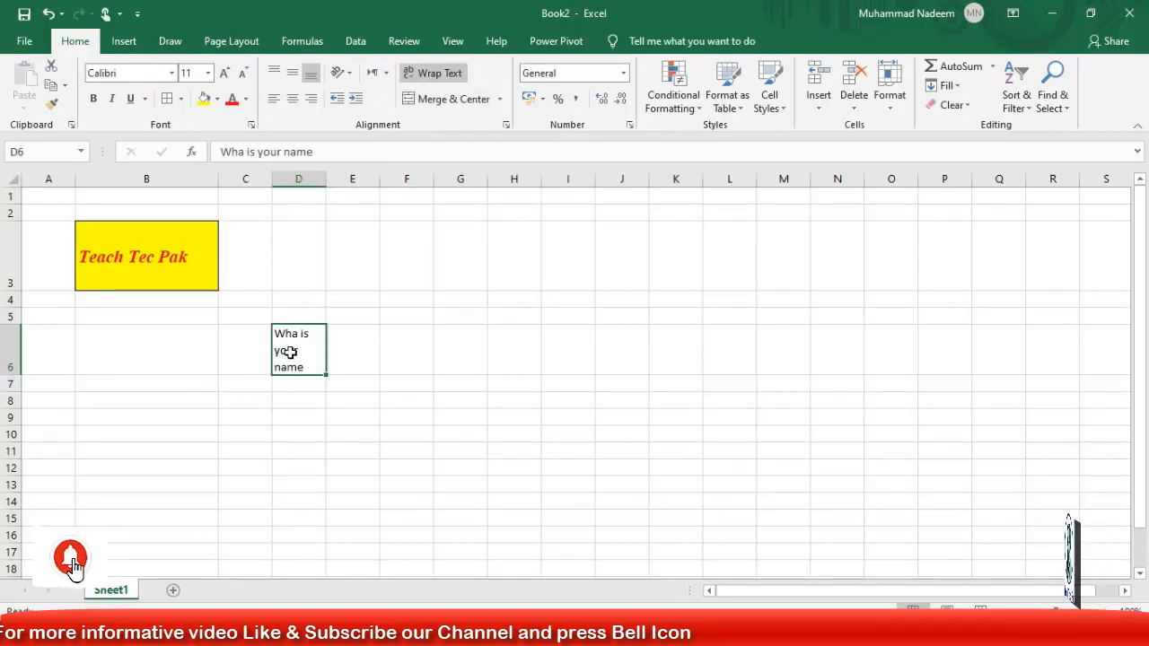
{"action": "left_click", "coordinate": [439, 75]}
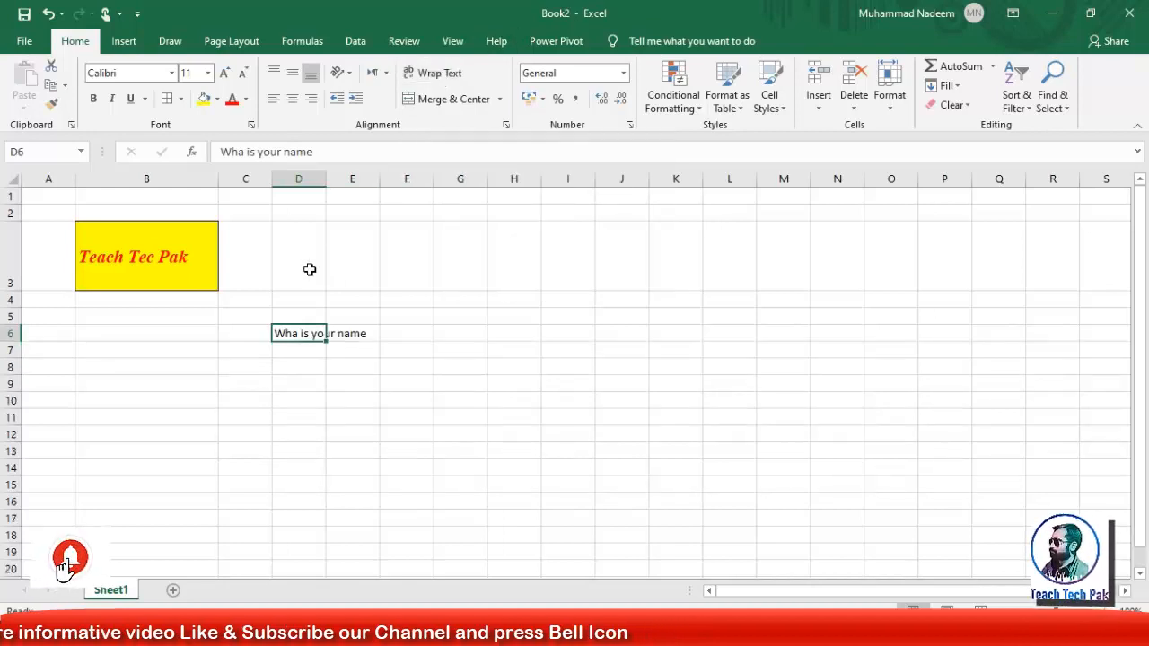
Merge and center cells D6 and E6 across the sample text
{"action": "left_click", "coordinate": [301, 368]}
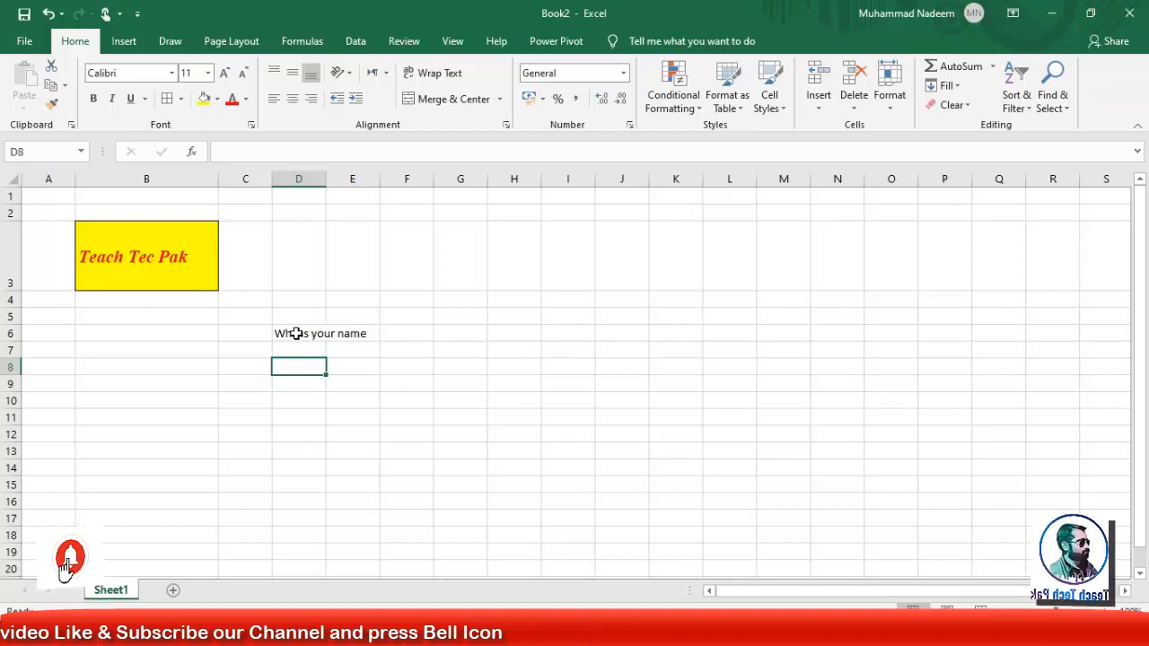
{"action": "left_click_drag", "start_coordinate": [297, 333], "coordinate": [341, 332]}
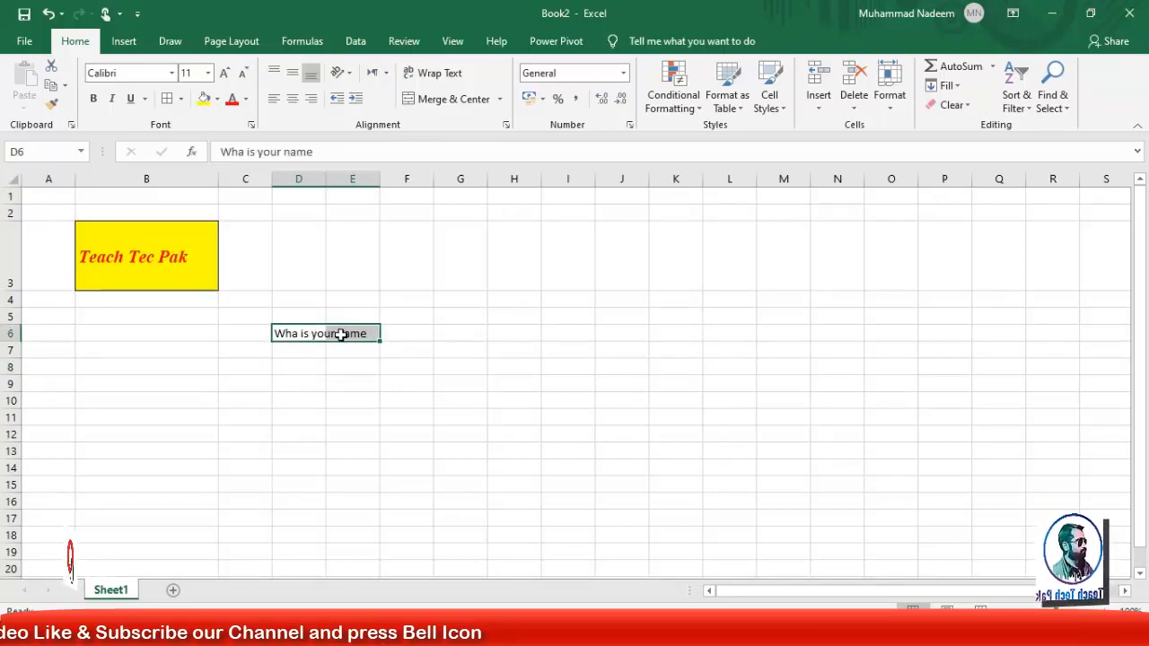
{"action": "left_click", "coordinate": [438, 104]}
{"action": "left_click", "coordinate": [417, 349]}
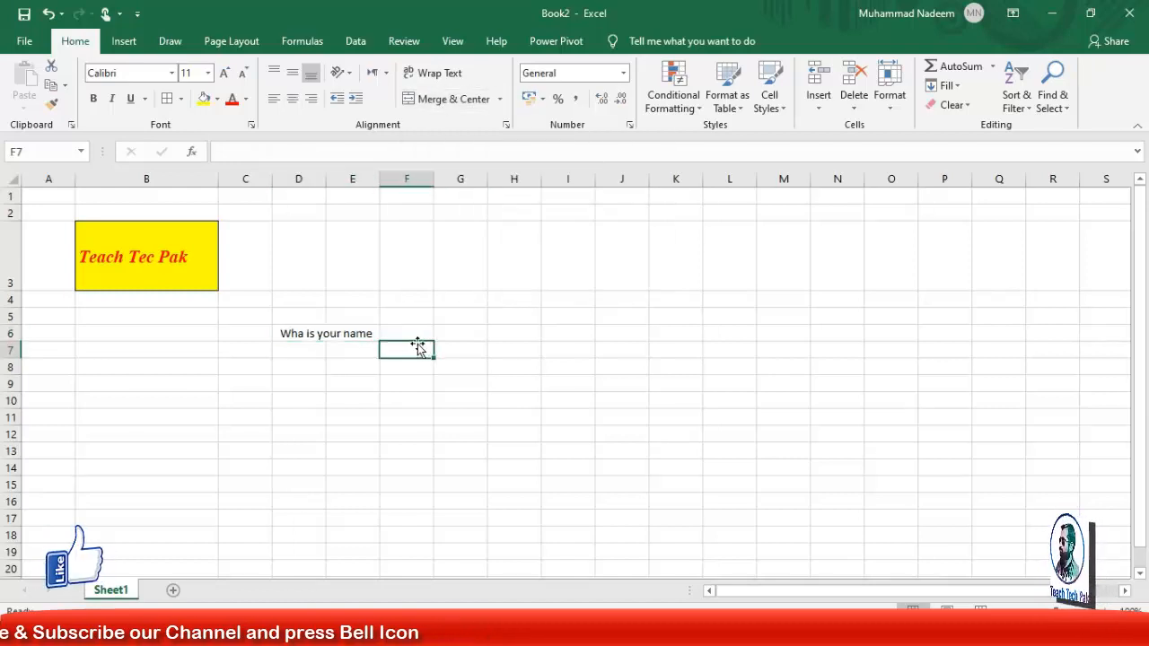
{"action": "left_click", "coordinate": [342, 332]}
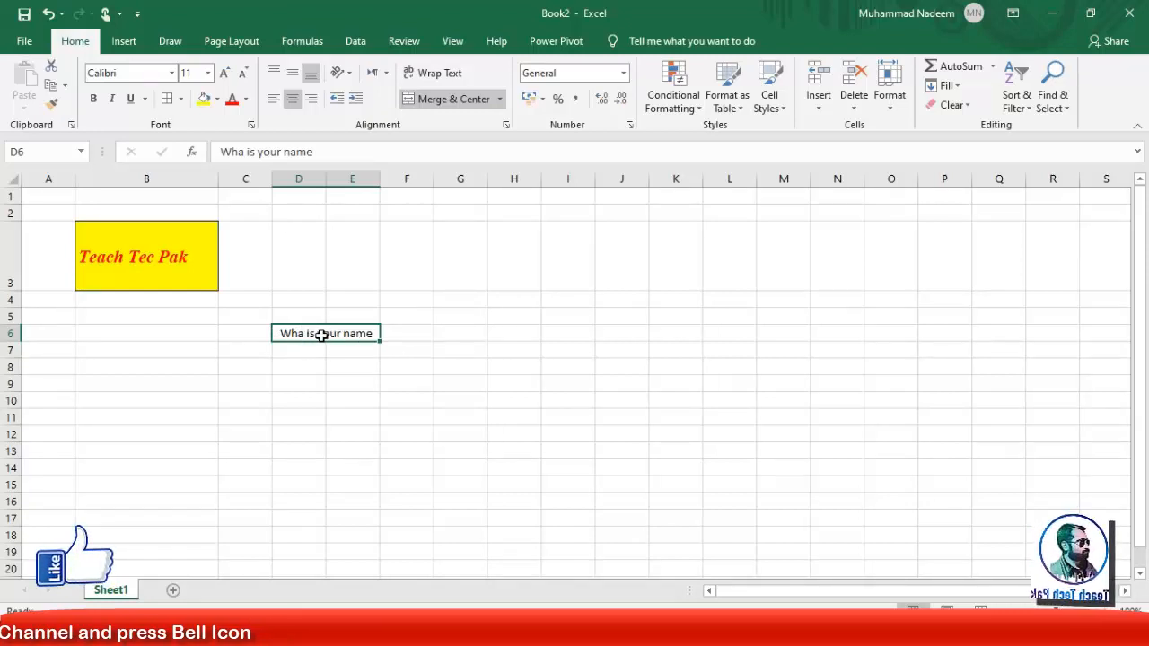
{"action": "left_click", "coordinate": [299, 386]}
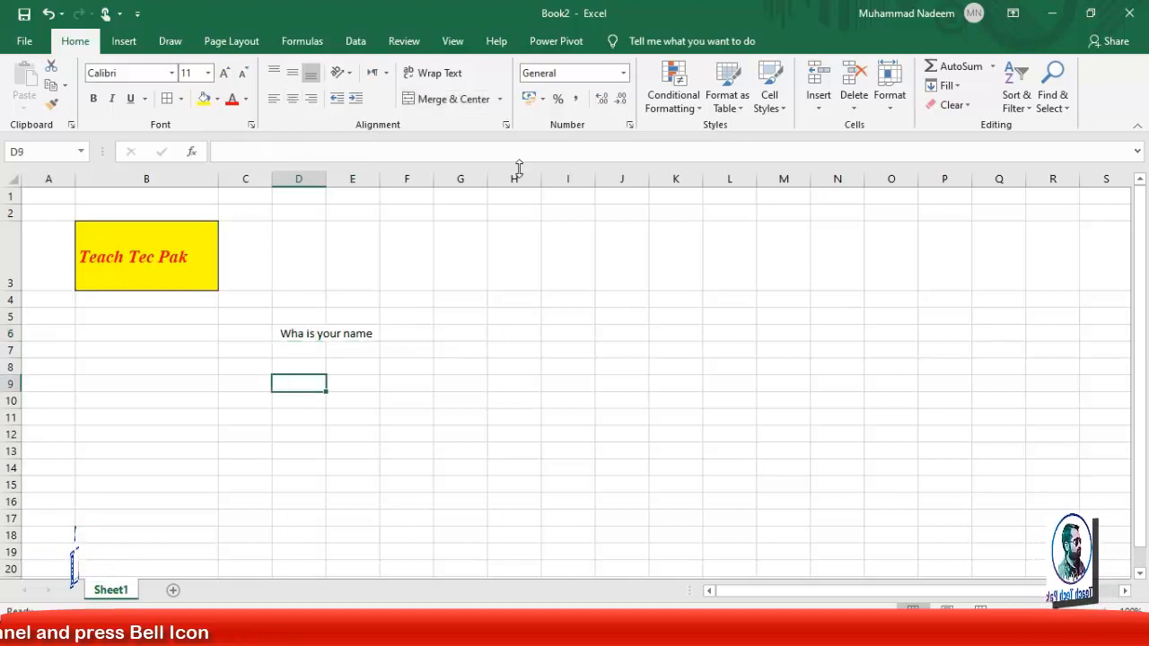
Enter the sample number 14394 in cell E9 and reselect the cell
{"action": "left_click", "coordinate": [624, 76]}
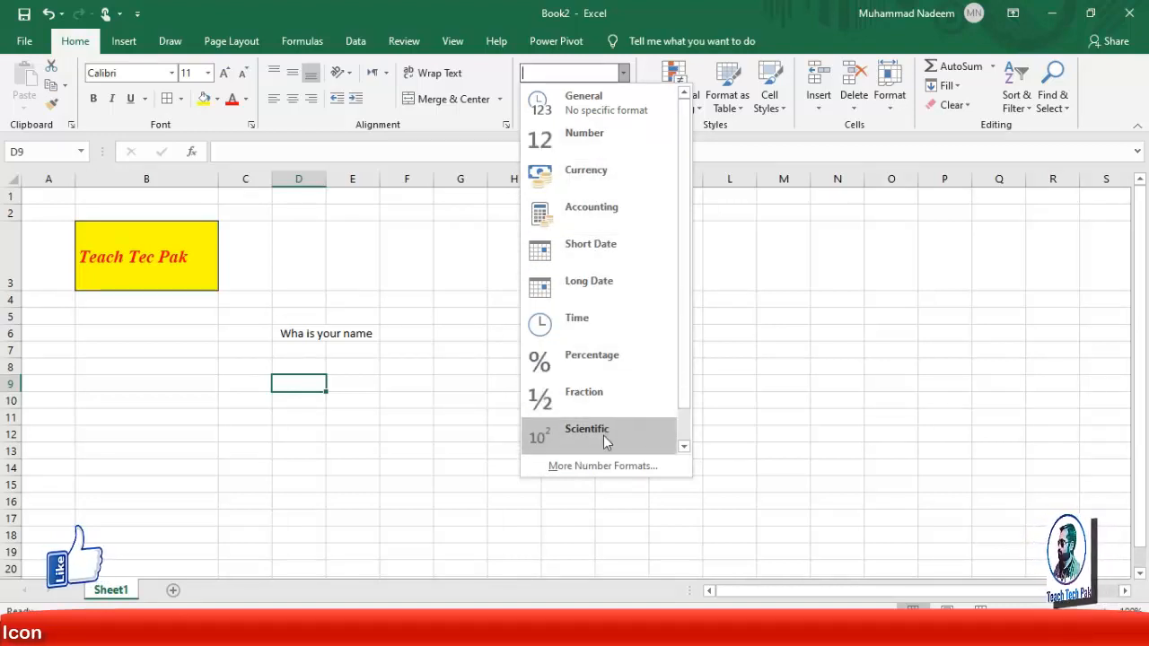
{"action": "left_click", "coordinate": [350, 382]}
{"action": "left_click", "coordinate": [334, 382]}
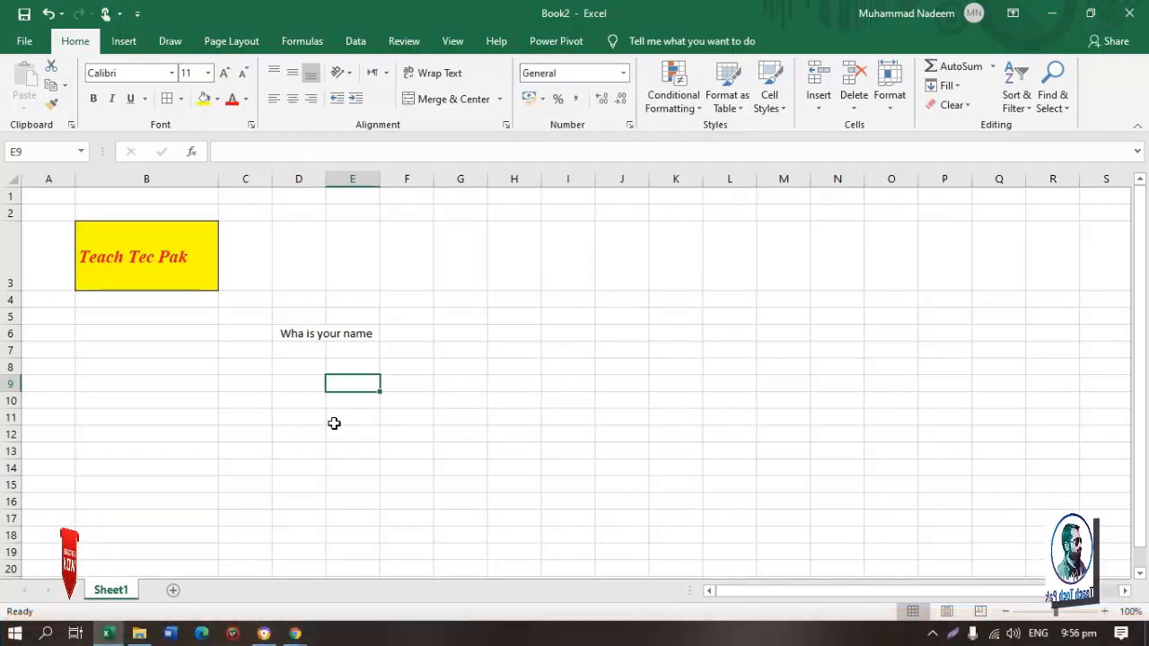
{"action": "type", "text": "1439"}
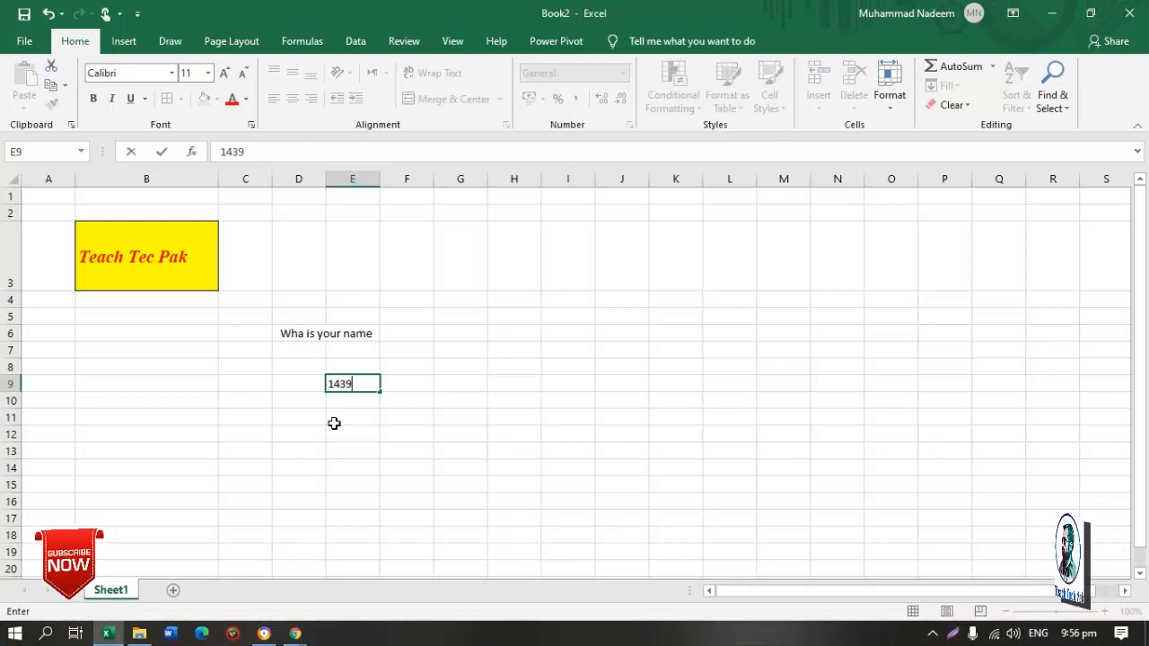
{"action": "type", "text": "4"}
{"action": "left_click", "coordinate": [334, 423]}
{"action": "left_click", "coordinate": [359, 381]}
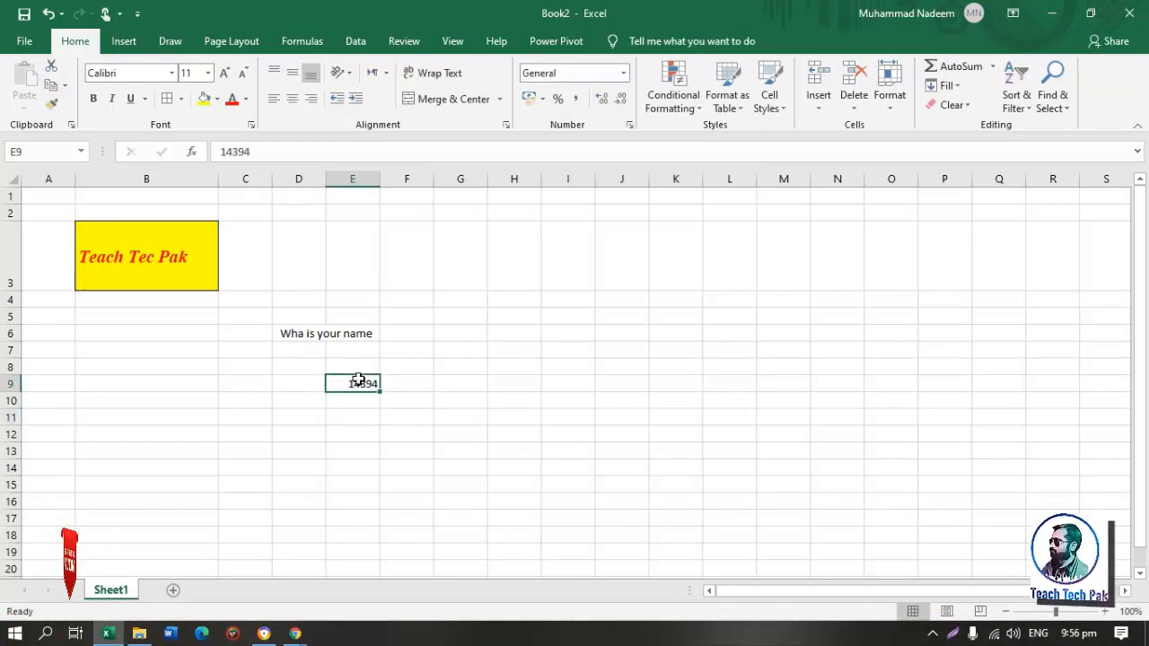
Apply the Number format to cell E9 and then set it back to General
{"action": "left_click", "coordinate": [623, 73]}
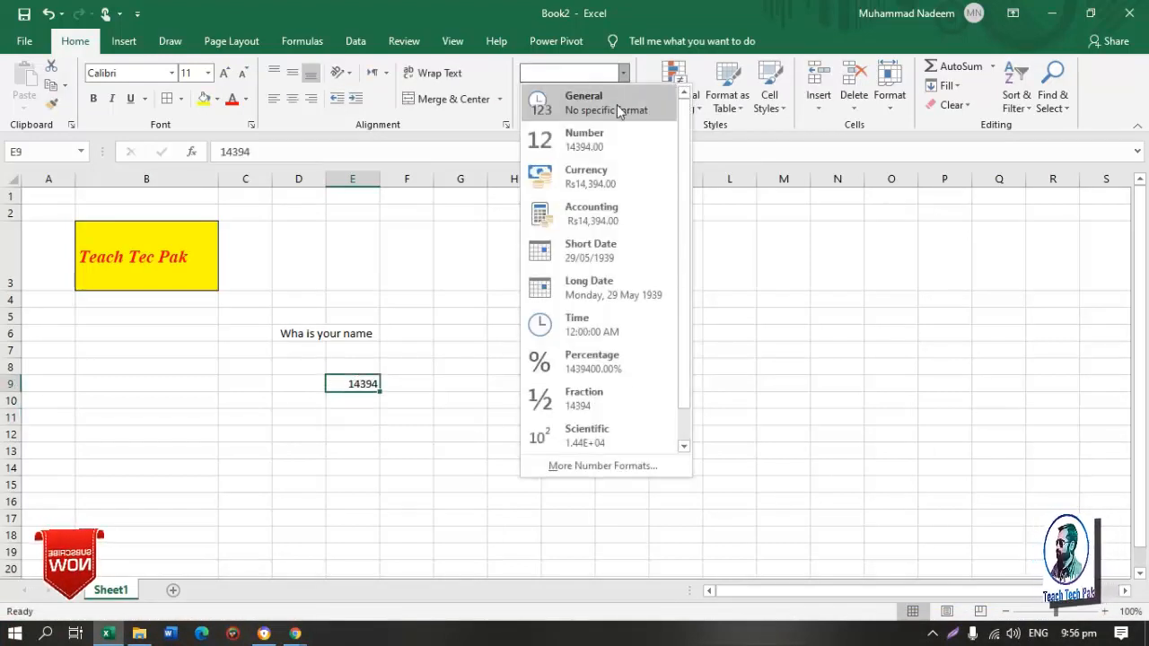
{"action": "left_click", "coordinate": [625, 146]}
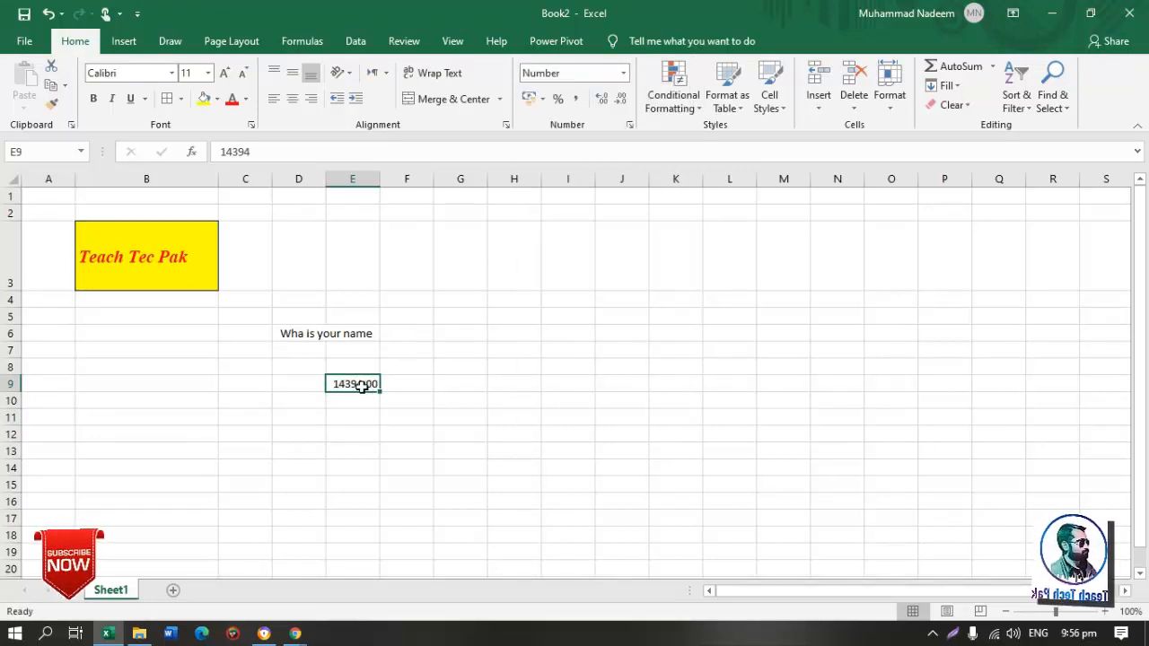
{"action": "left_click", "coordinate": [625, 75]}
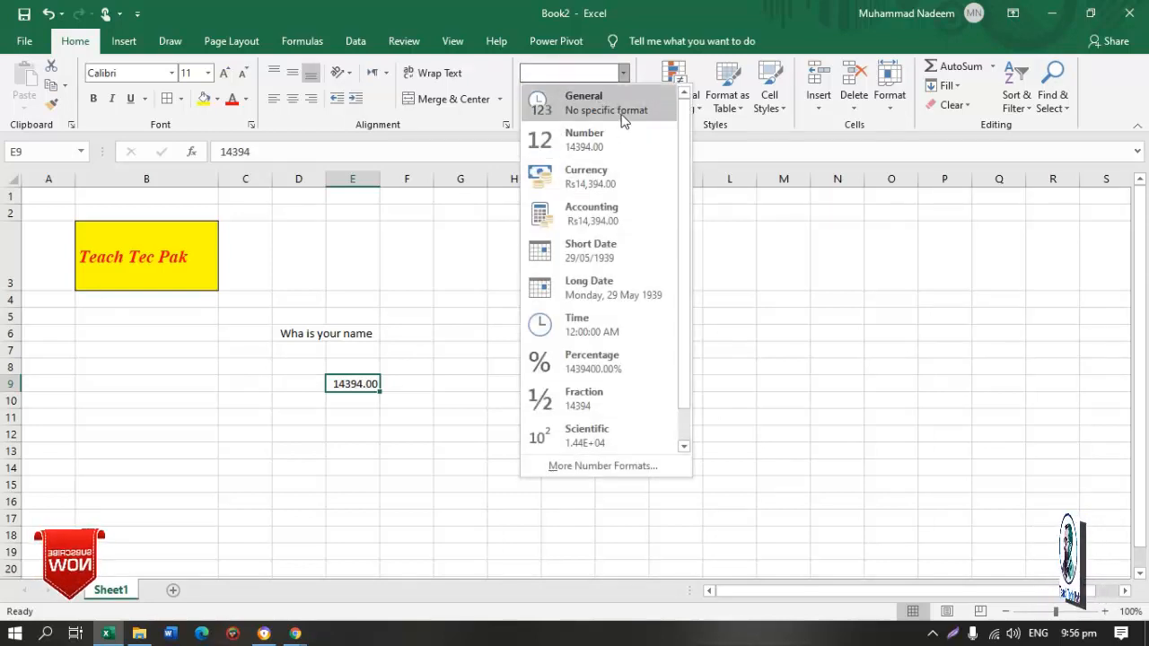
{"action": "left_click", "coordinate": [602, 116]}
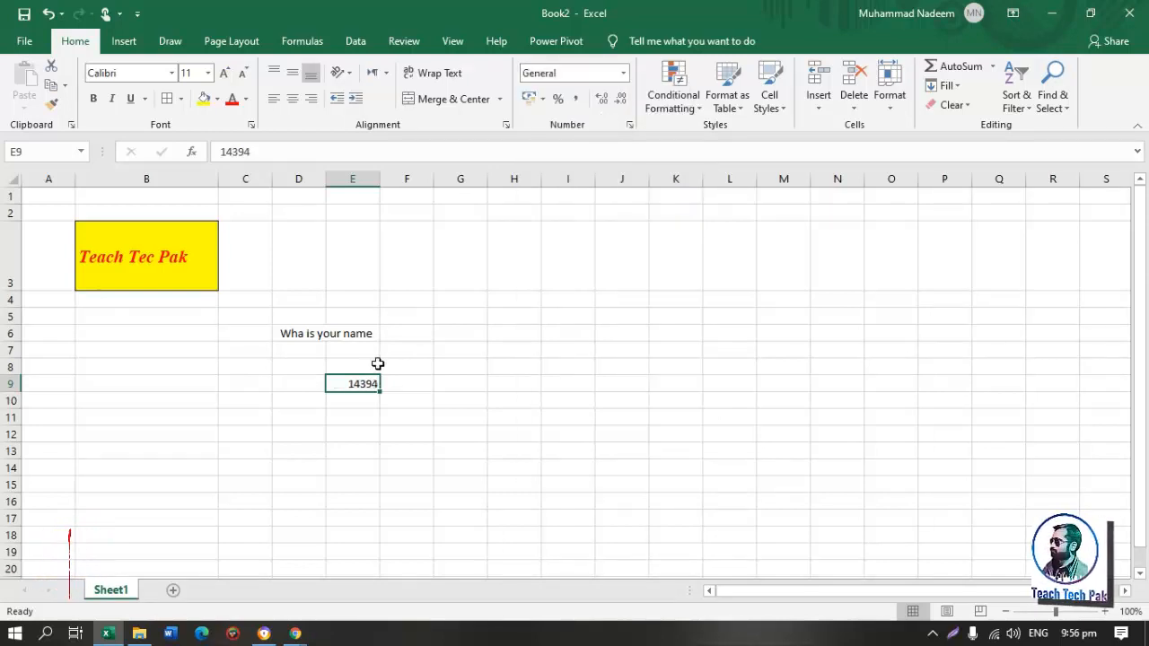
Format cell E9 as Currency and then switch it to the Accounting format
{"action": "left_click", "coordinate": [624, 73]}
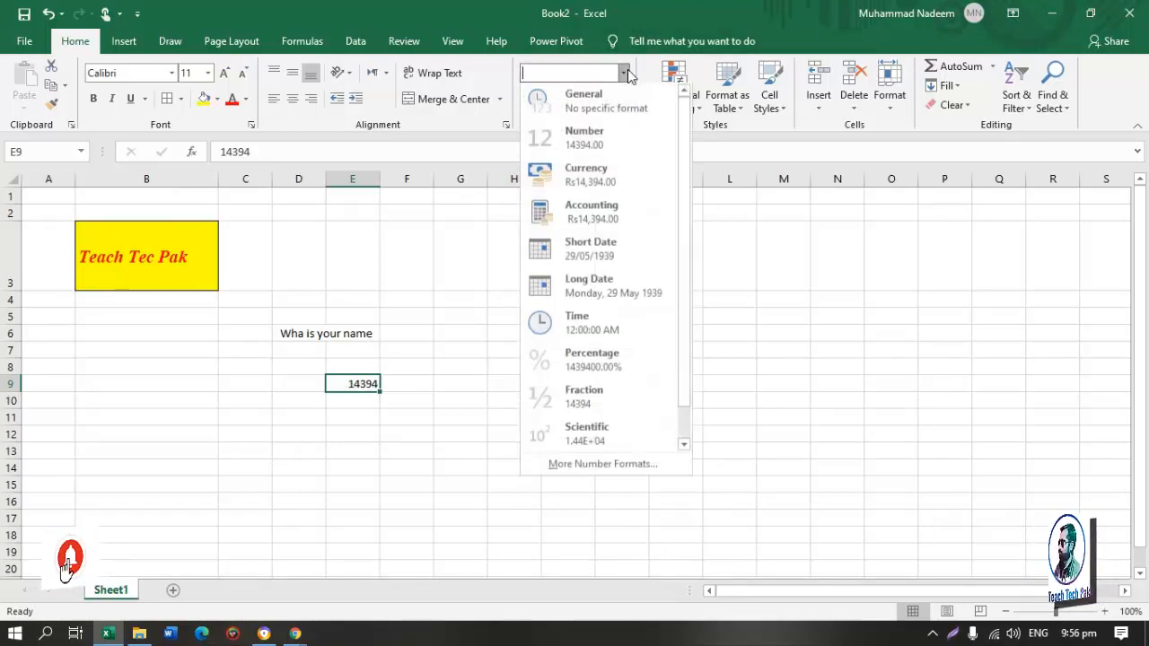
{"action": "left_click", "coordinate": [598, 181]}
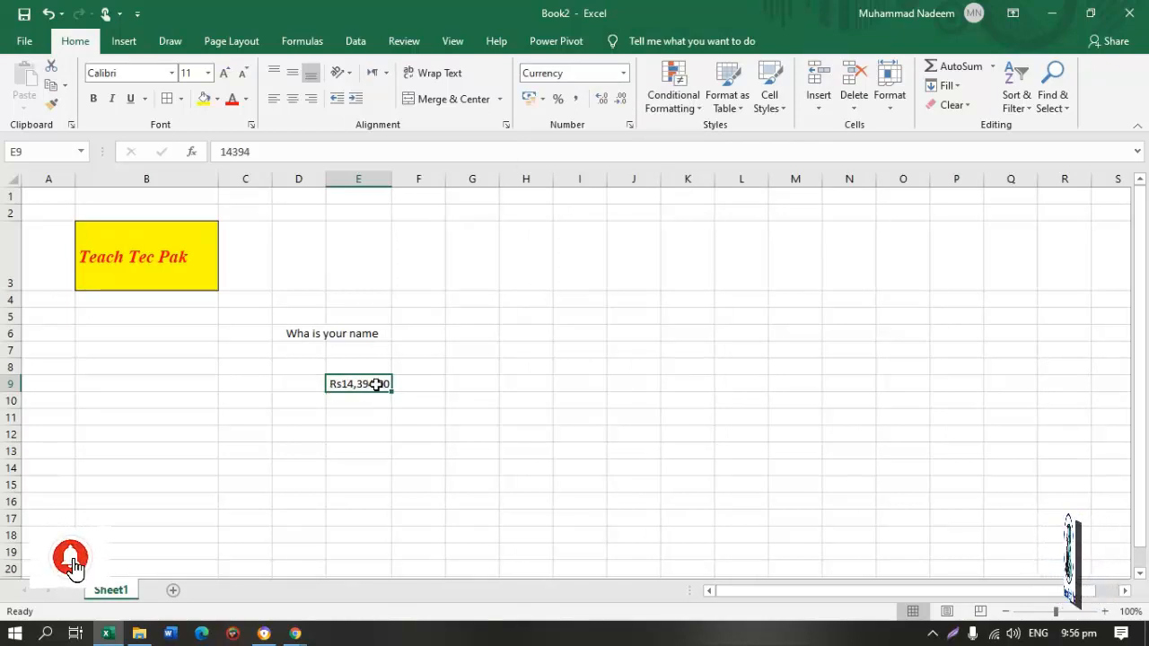
{"action": "left_click", "coordinate": [624, 73]}
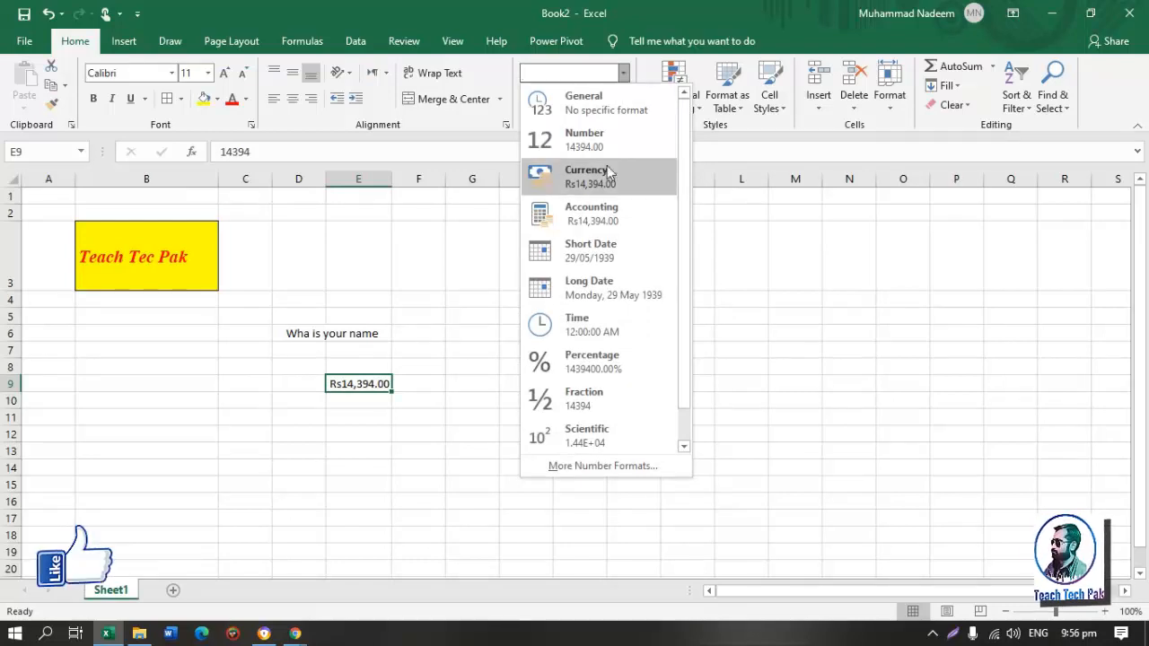
{"action": "left_click", "coordinate": [606, 183]}
{"action": "left_click", "coordinate": [624, 73]}
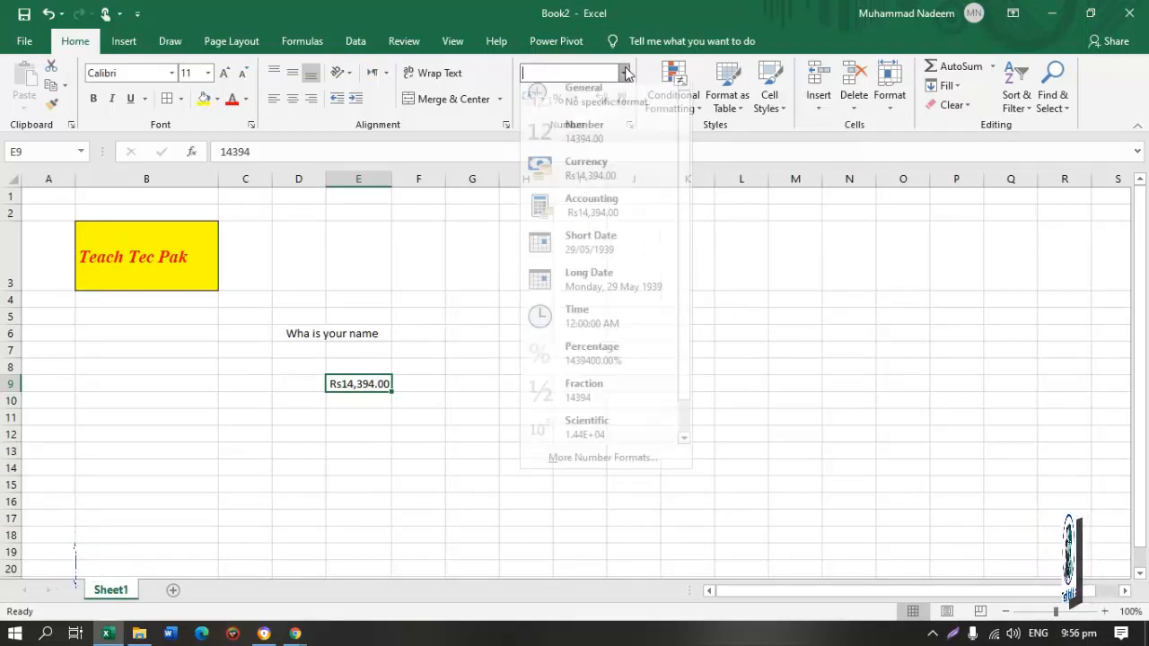
{"action": "left_click", "coordinate": [594, 213]}
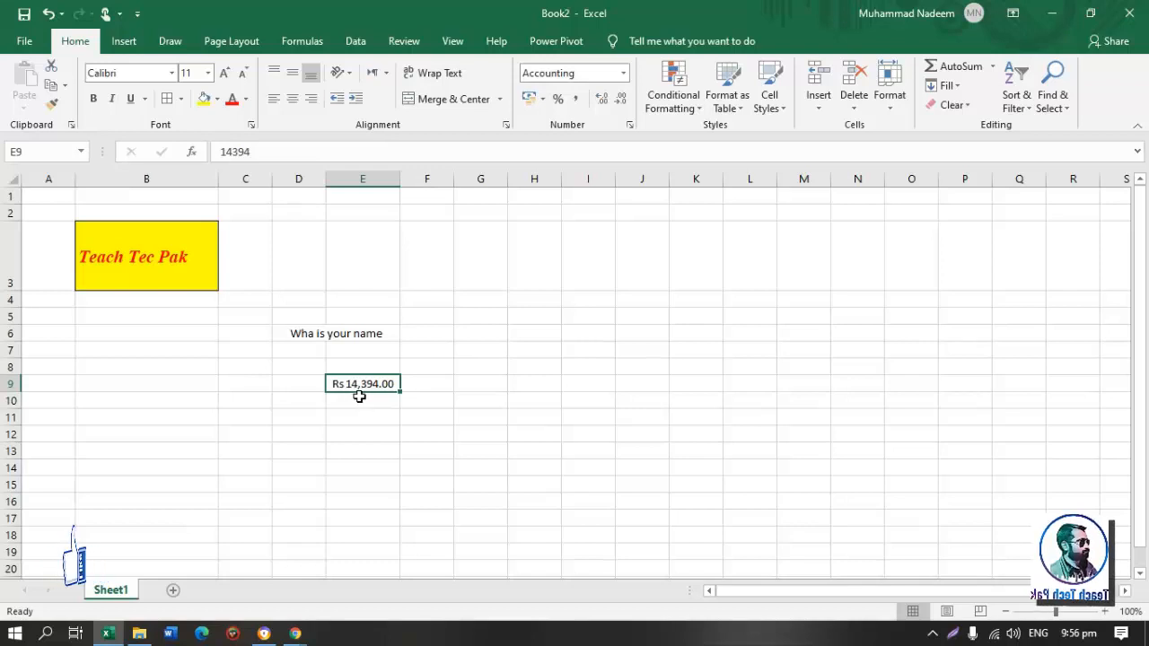
Show the number in cell E9 as a Short Date and then return it to General
{"action": "left_click", "coordinate": [624, 74]}
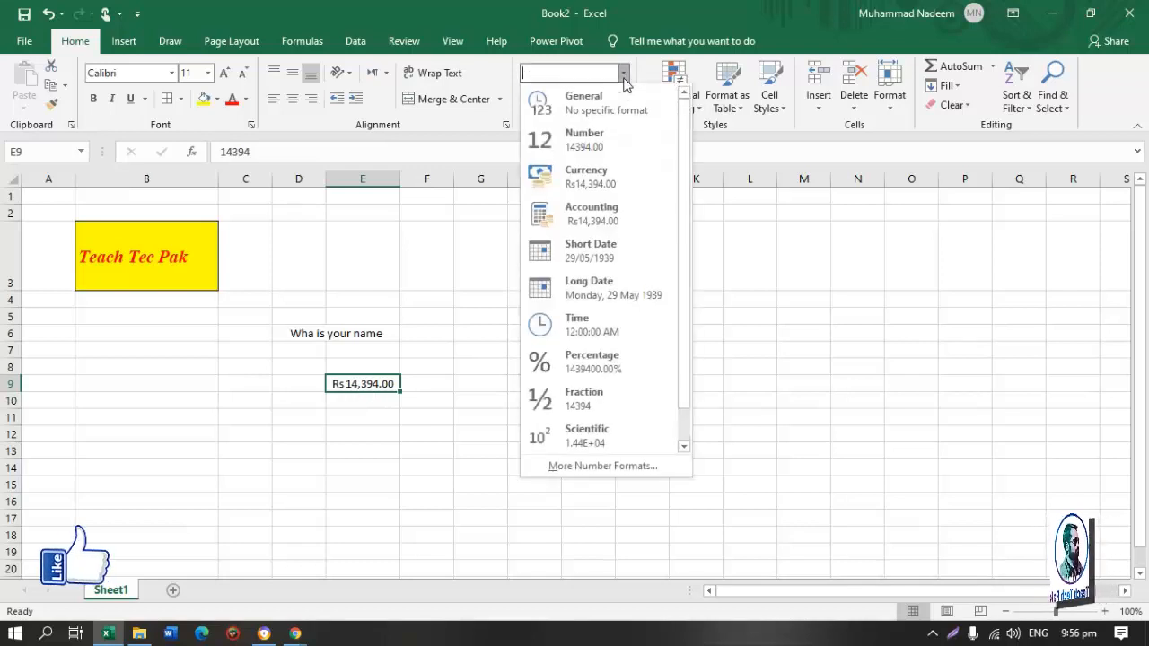
{"action": "left_click", "coordinate": [613, 245]}
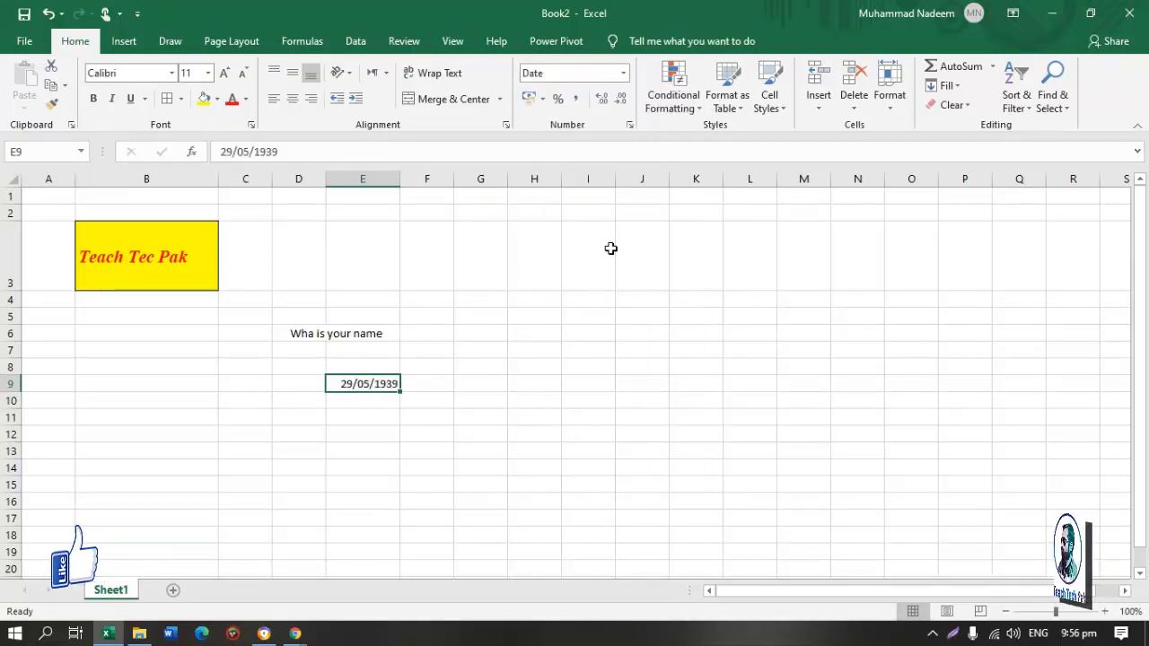
{"action": "left_click", "coordinate": [349, 419]}
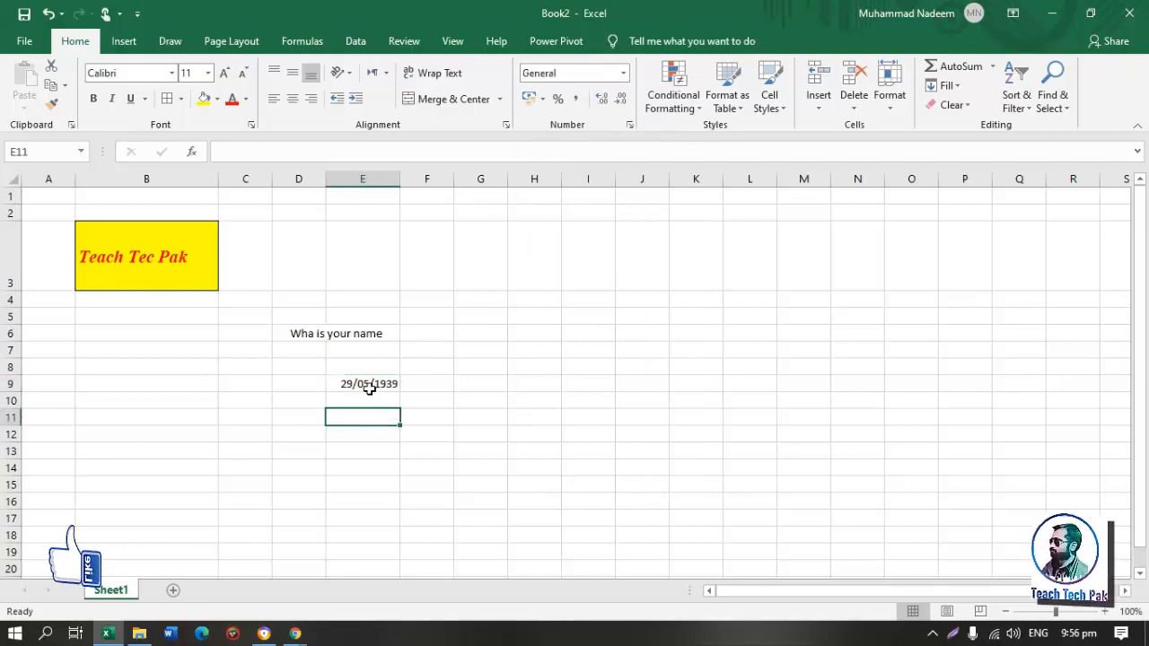
{"action": "left_click", "coordinate": [369, 387]}
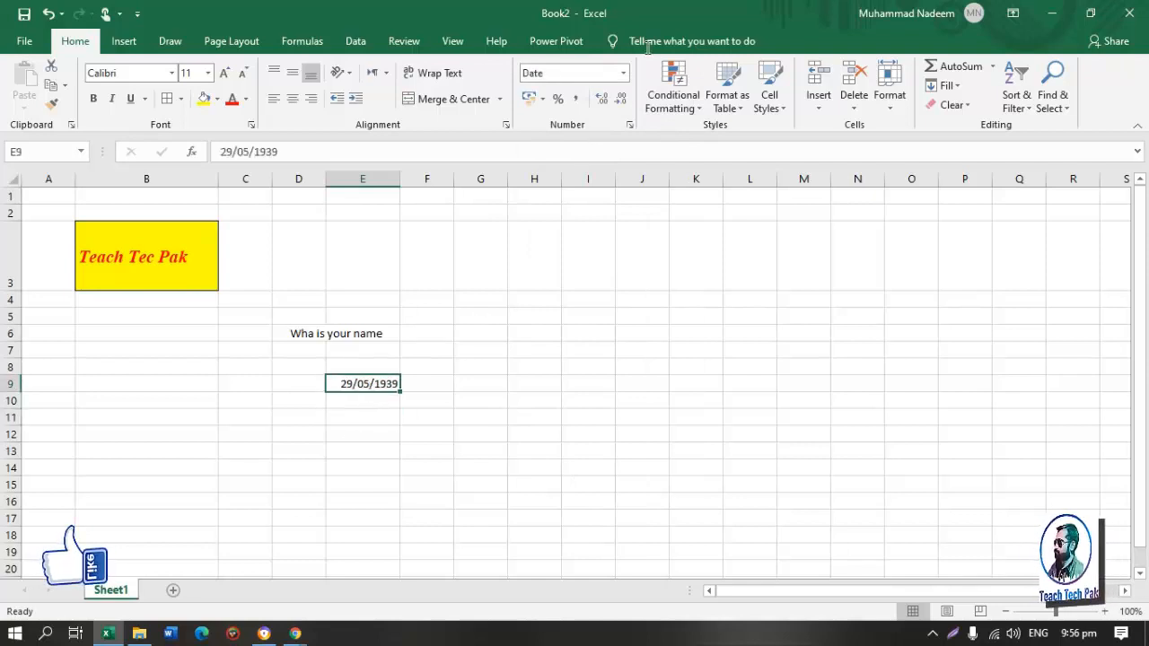
{"action": "left_click", "coordinate": [624, 73]}
{"action": "left_click", "coordinate": [606, 95]}
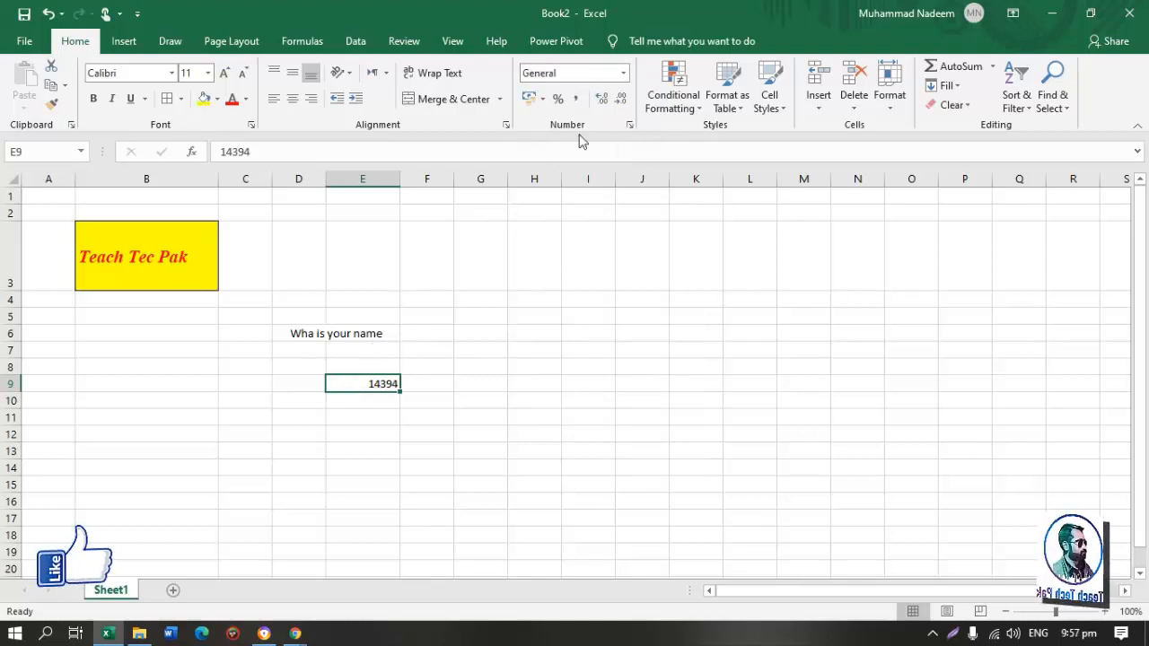
Apply the Short Date format to cell E9 again and change it to Long Date
{"action": "left_click", "coordinate": [623, 73]}
{"action": "left_click", "coordinate": [579, 245]}
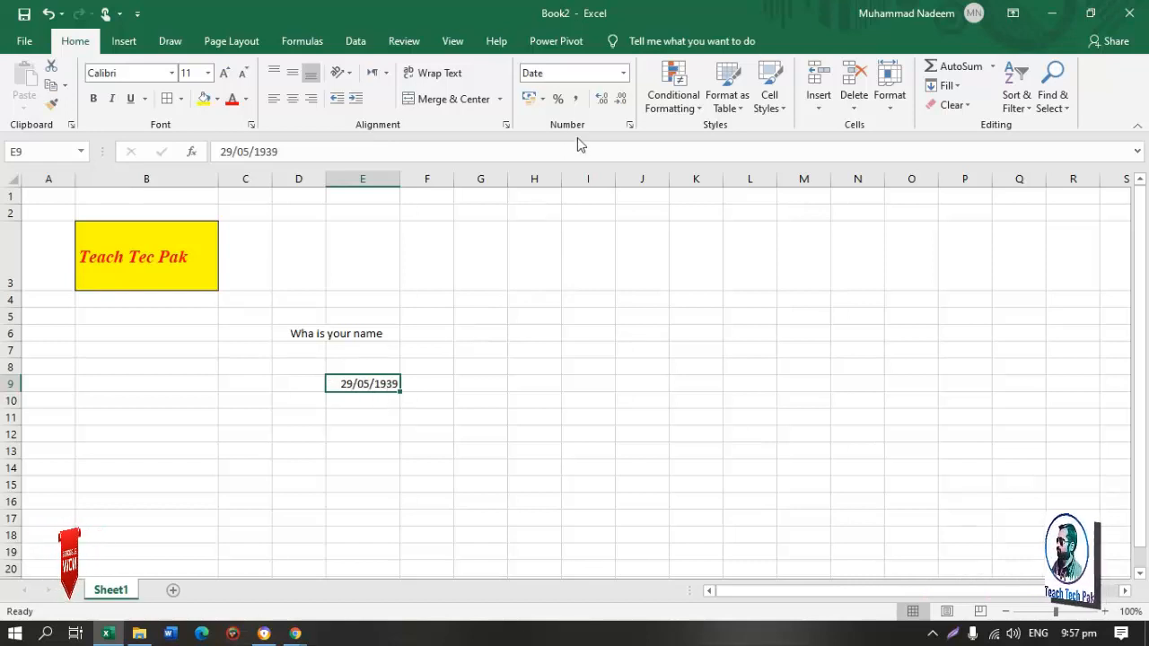
{"action": "left_click", "coordinate": [624, 75]}
{"action": "left_click", "coordinate": [597, 286]}
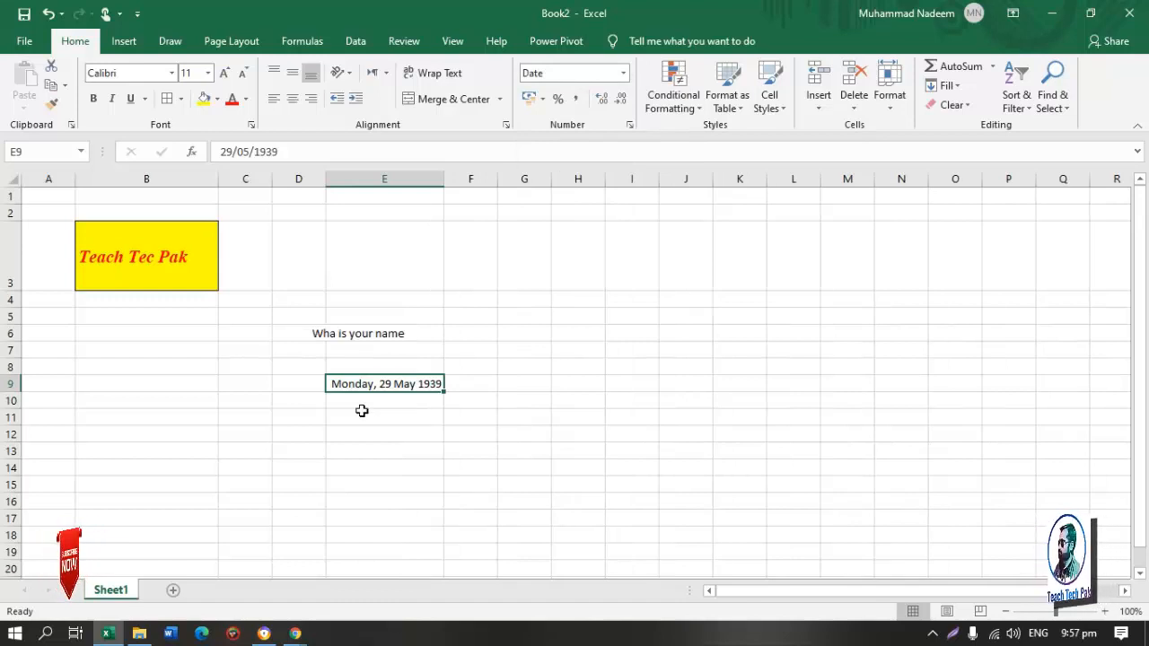
Format cell E9 as Time and then as Percentage
{"action": "left_click", "coordinate": [624, 75]}
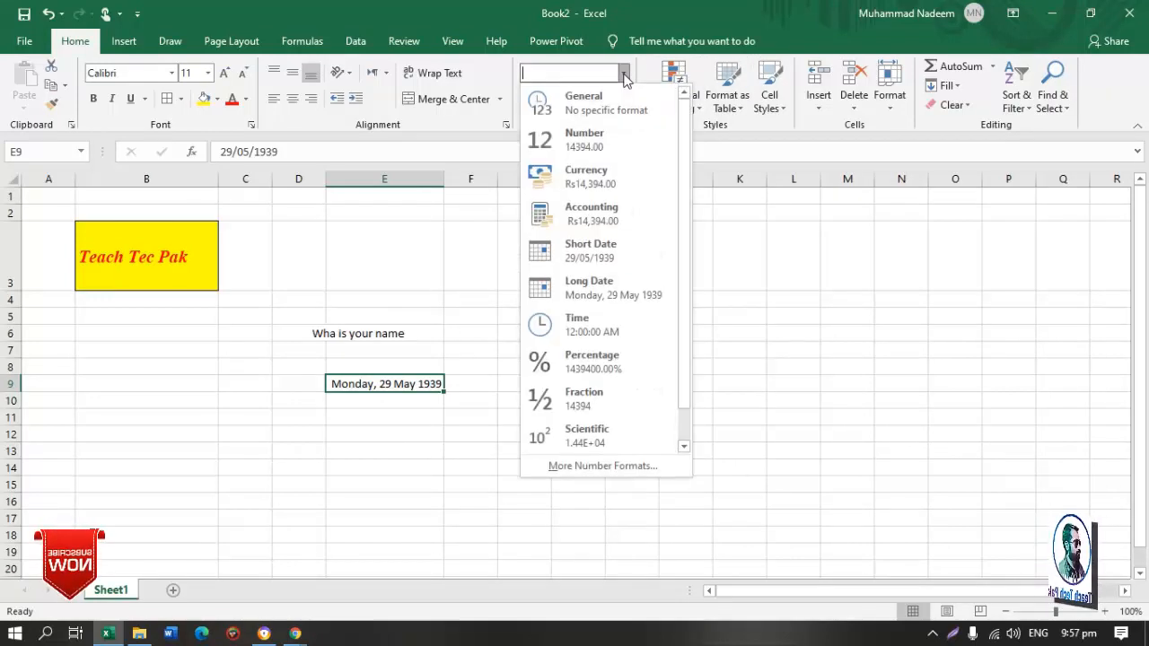
{"action": "left_click", "coordinate": [591, 324]}
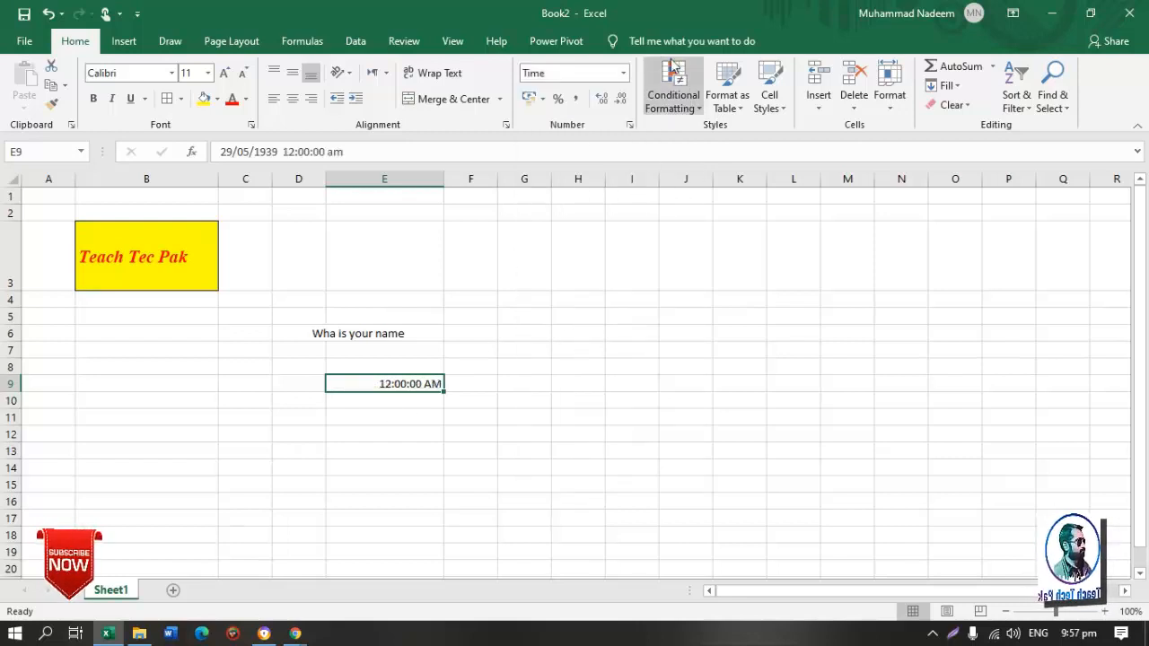
{"action": "left_click", "coordinate": [623, 73]}
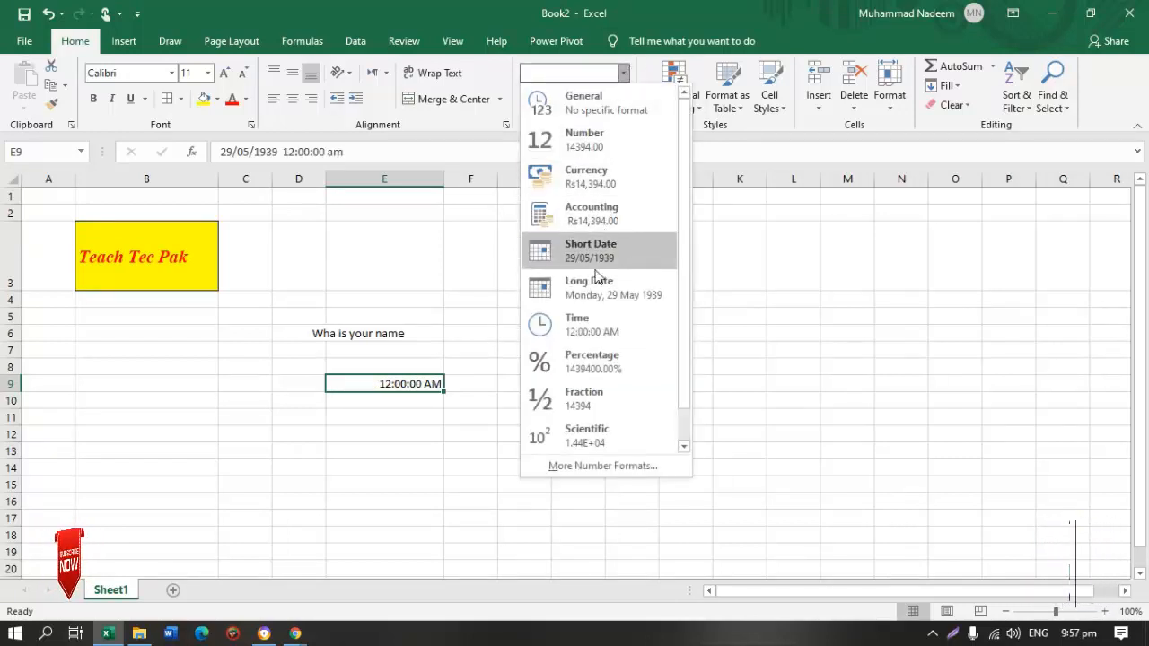
{"action": "left_click", "coordinate": [608, 361]}
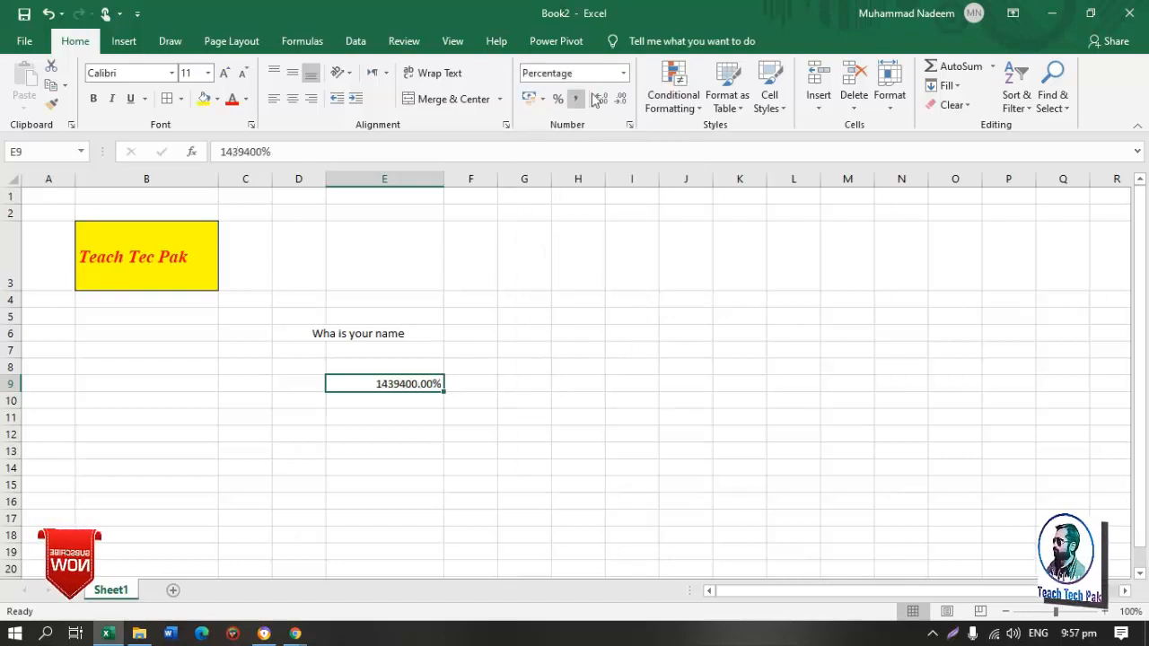
Format cell E9 as Fraction and then as Scientific
{"action": "left_click", "coordinate": [624, 73]}
{"action": "left_click", "coordinate": [588, 404]}
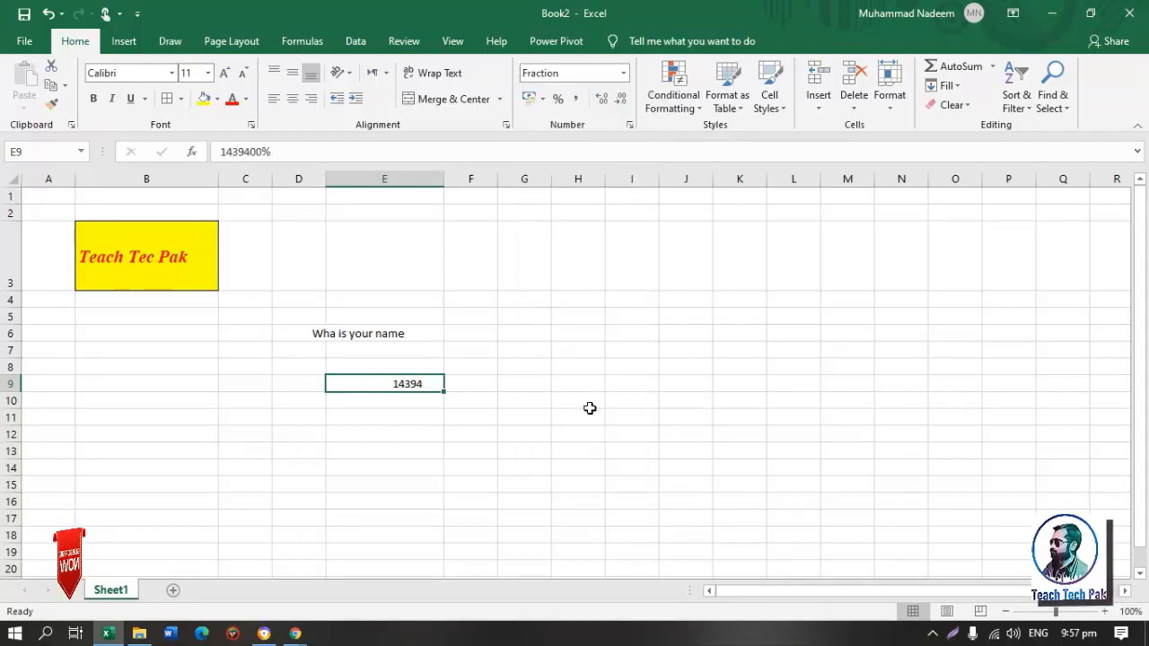
{"action": "left_click", "coordinate": [624, 74]}
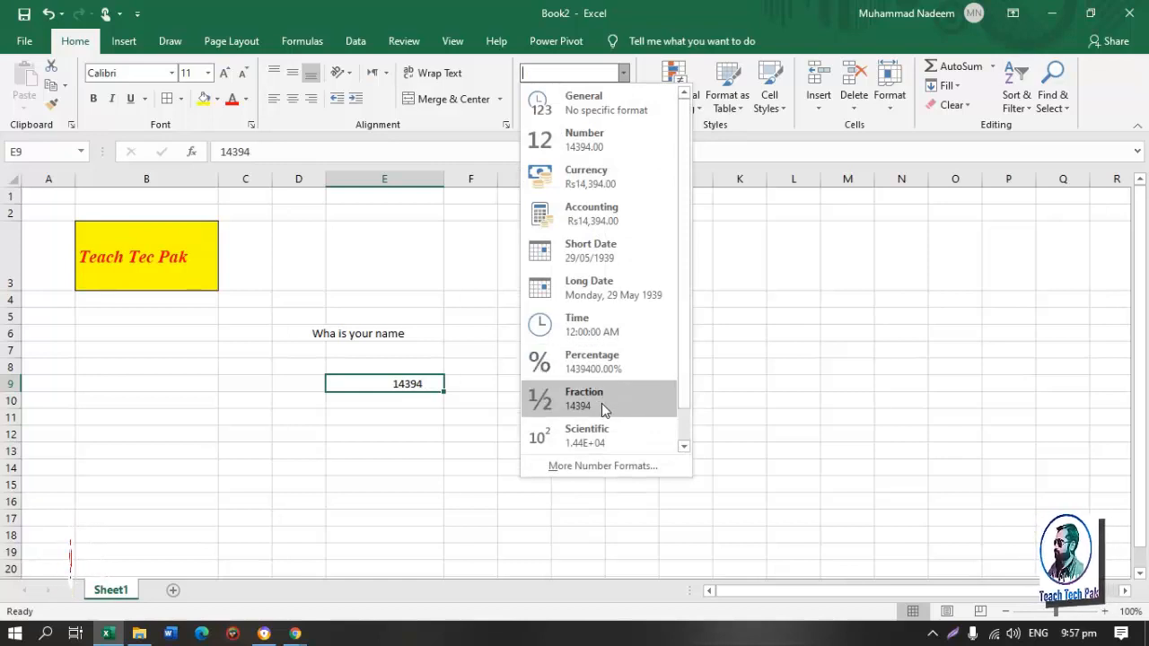
{"action": "left_click", "coordinate": [603, 437]}
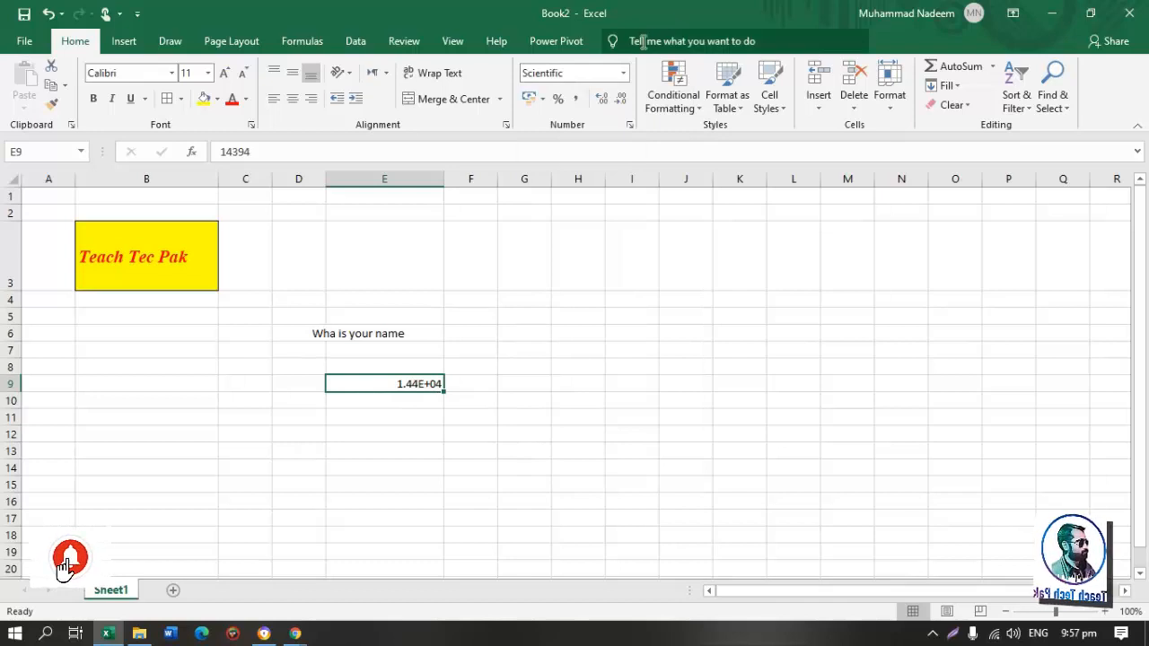
Reset the number format of cell E9 from Scientific to General
{"action": "left_click", "coordinate": [622, 74]}
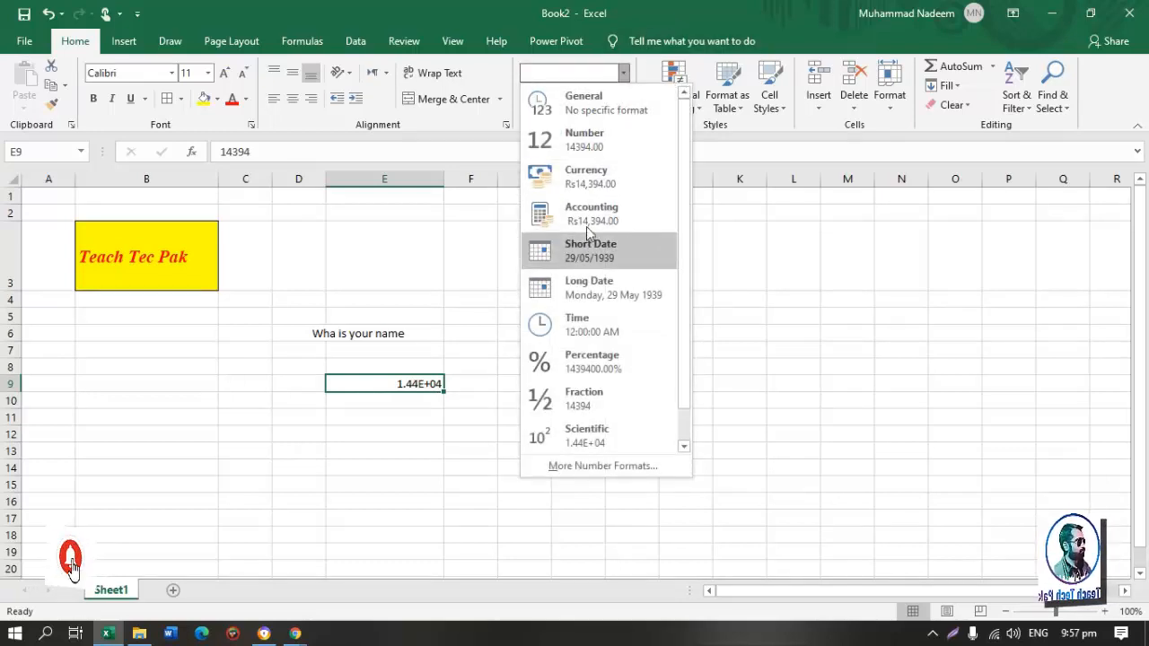
{"action": "left_click", "coordinate": [596, 115]}
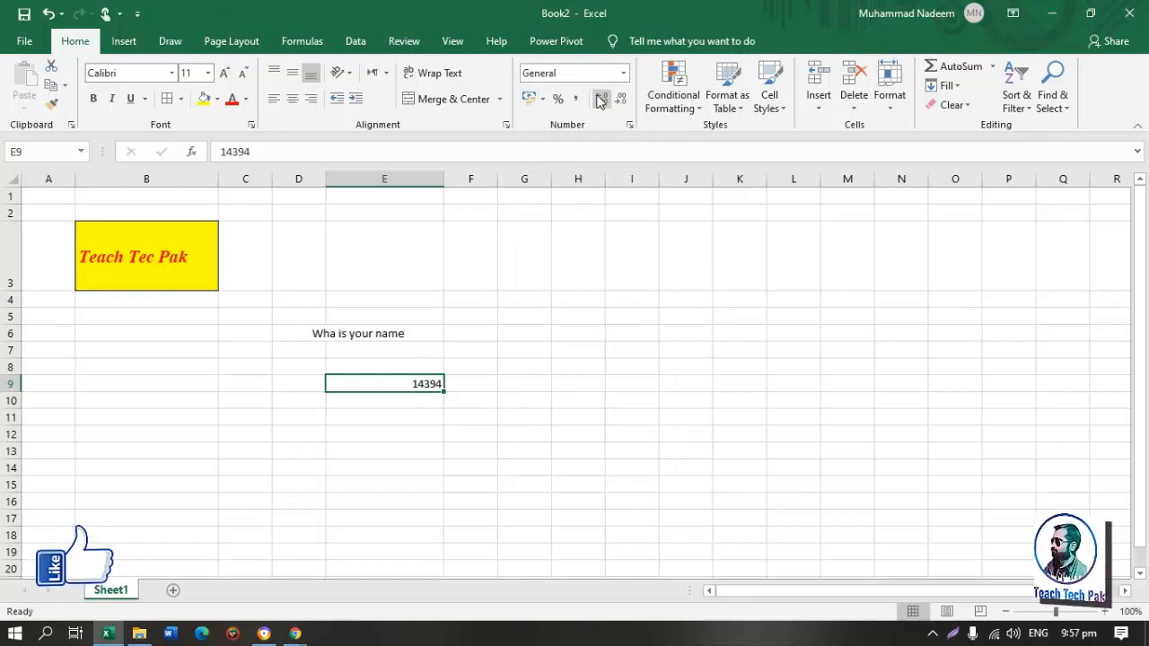
{"action": "left_click", "coordinate": [624, 75]}
{"action": "left_click", "coordinate": [624, 77]}
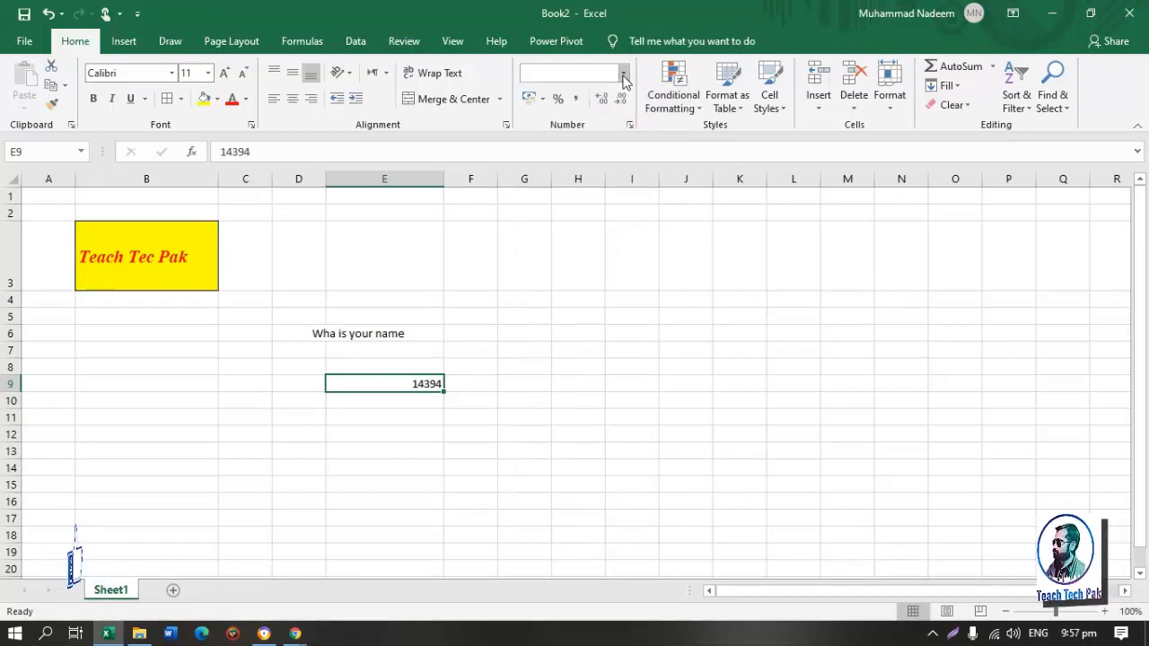
Apply the Accounting number format to cell E9 in US dollars, UK pounds and finally euros
{"action": "left_click", "coordinate": [543, 100]}
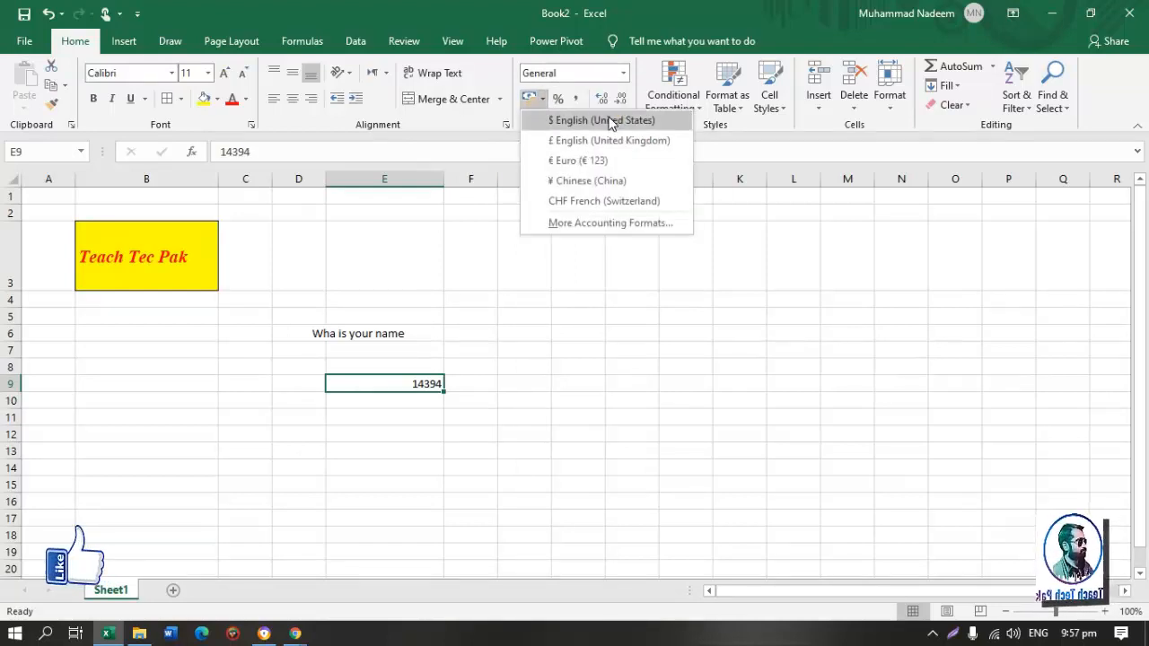
{"action": "left_click", "coordinate": [610, 123]}
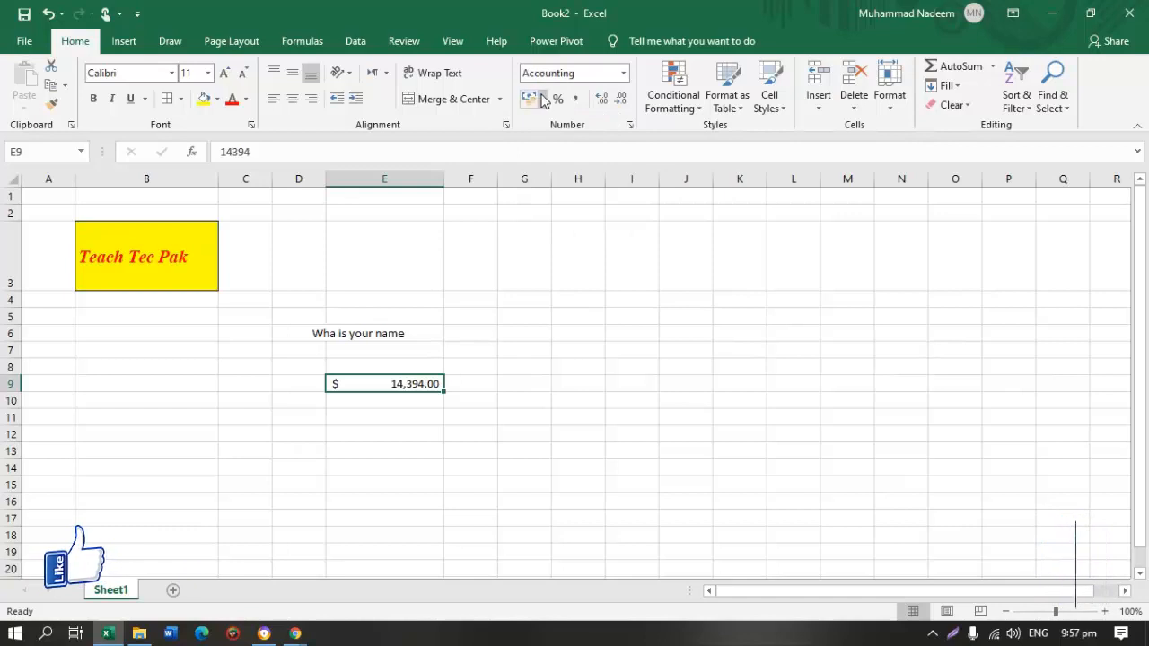
{"action": "left_click", "coordinate": [542, 100]}
{"action": "left_click", "coordinate": [572, 142]}
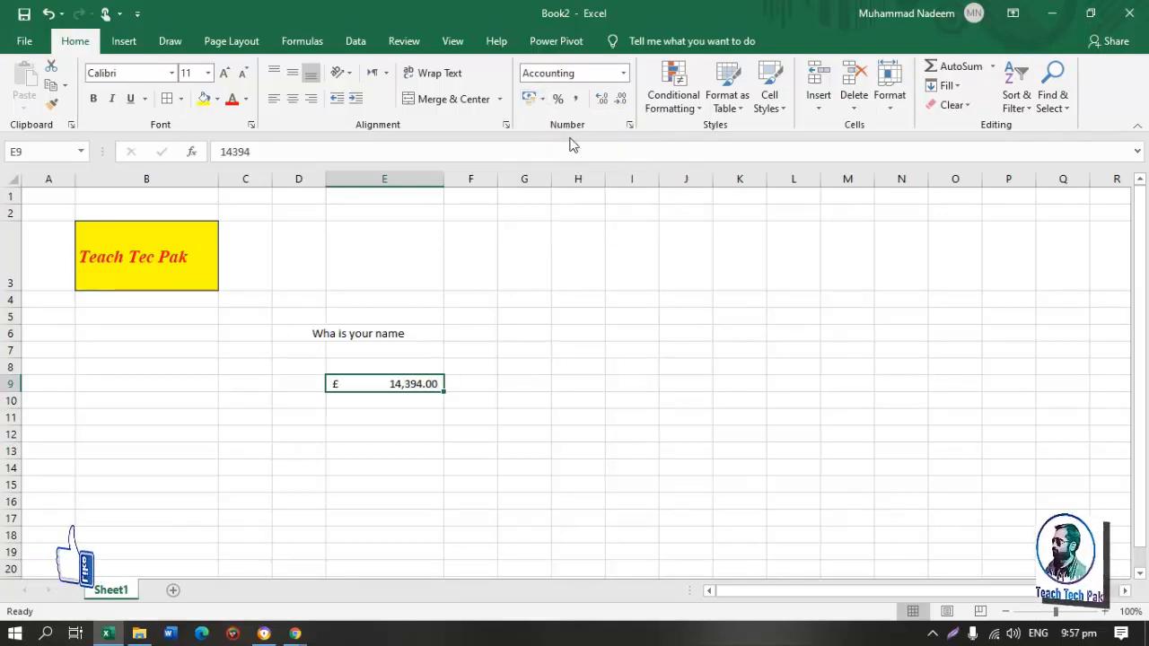
{"action": "left_click", "coordinate": [542, 99]}
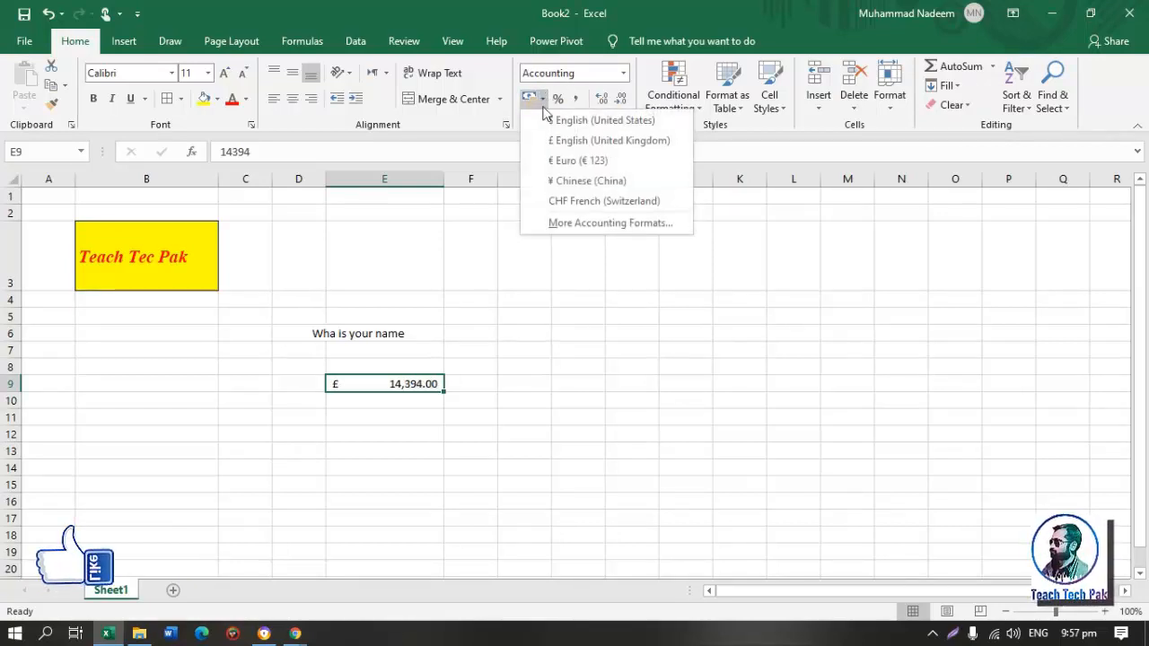
{"action": "left_click", "coordinate": [551, 160]}
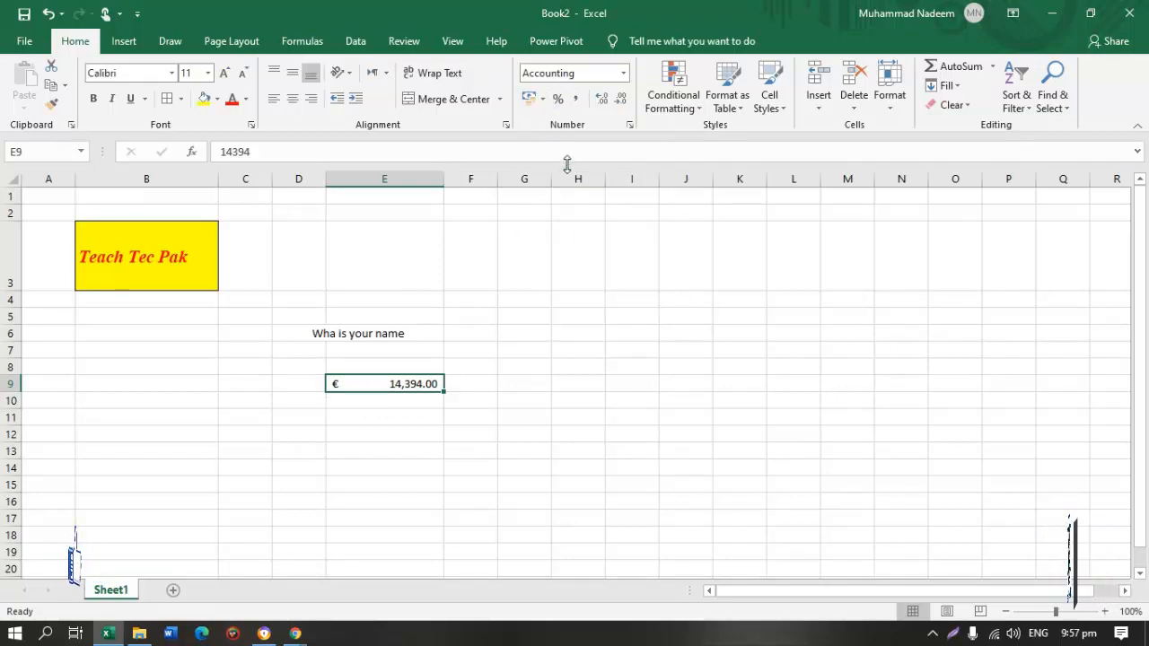
Switch cell E9 to the Percent style and replace it with the Comma style
{"action": "left_click", "coordinate": [558, 99]}
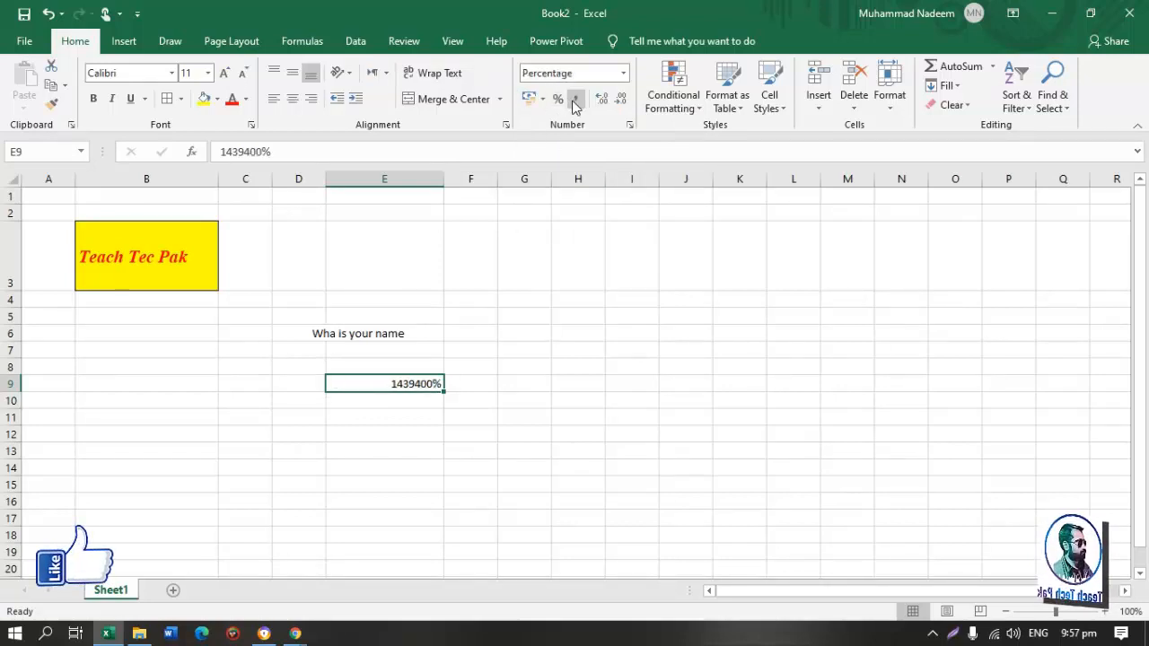
{"action": "left_click", "coordinate": [575, 100]}
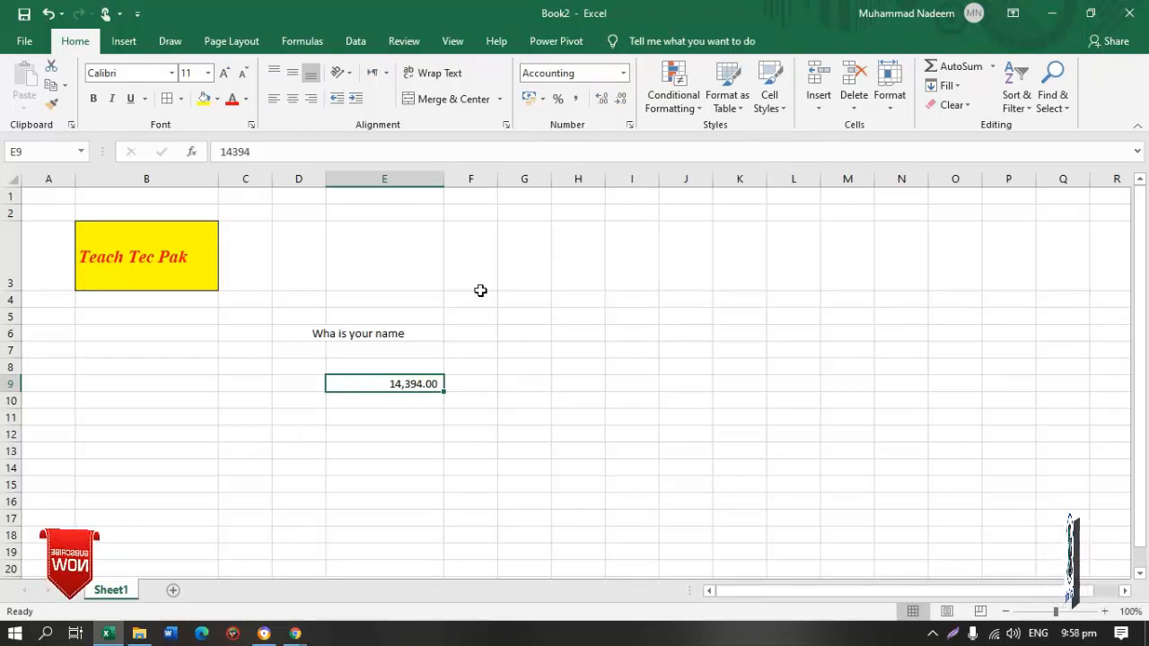
Increase the decimal places shown in cell E9 to seven
{"action": "left_click", "coordinate": [601, 99]}
{"action": "left_click", "coordinate": [601, 99]}
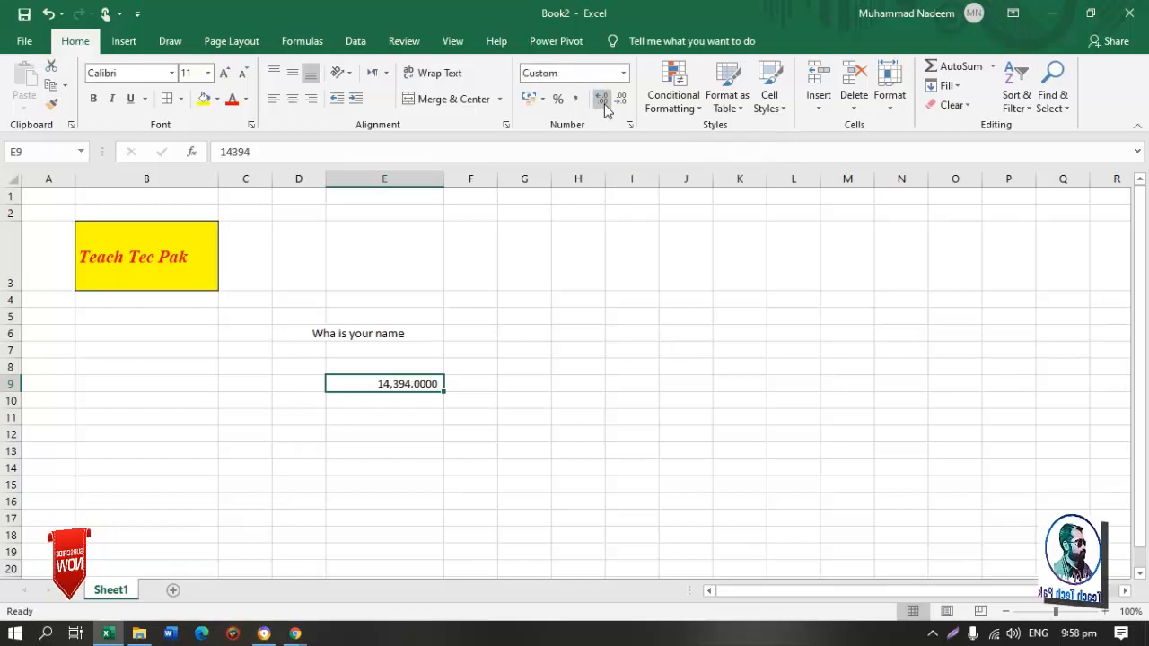
{"action": "left_click", "coordinate": [601, 99]}
{"action": "left_click", "coordinate": [601, 99]}
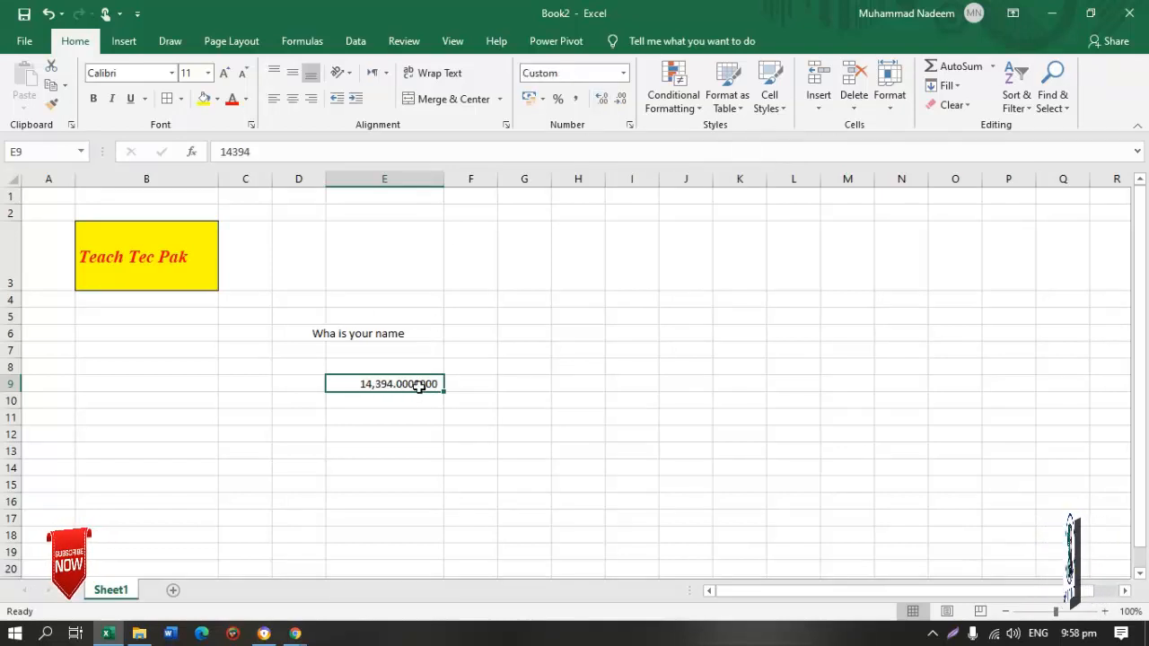
Decrease the decimal places in cell E9 to none and restore two decimal places
{"action": "left_click", "coordinate": [621, 100]}
{"action": "left_click", "coordinate": [621, 100]}
{"action": "left_click", "coordinate": [621, 101]}
{"action": "left_click", "coordinate": [621, 101]}
{"action": "left_click", "coordinate": [621, 101]}
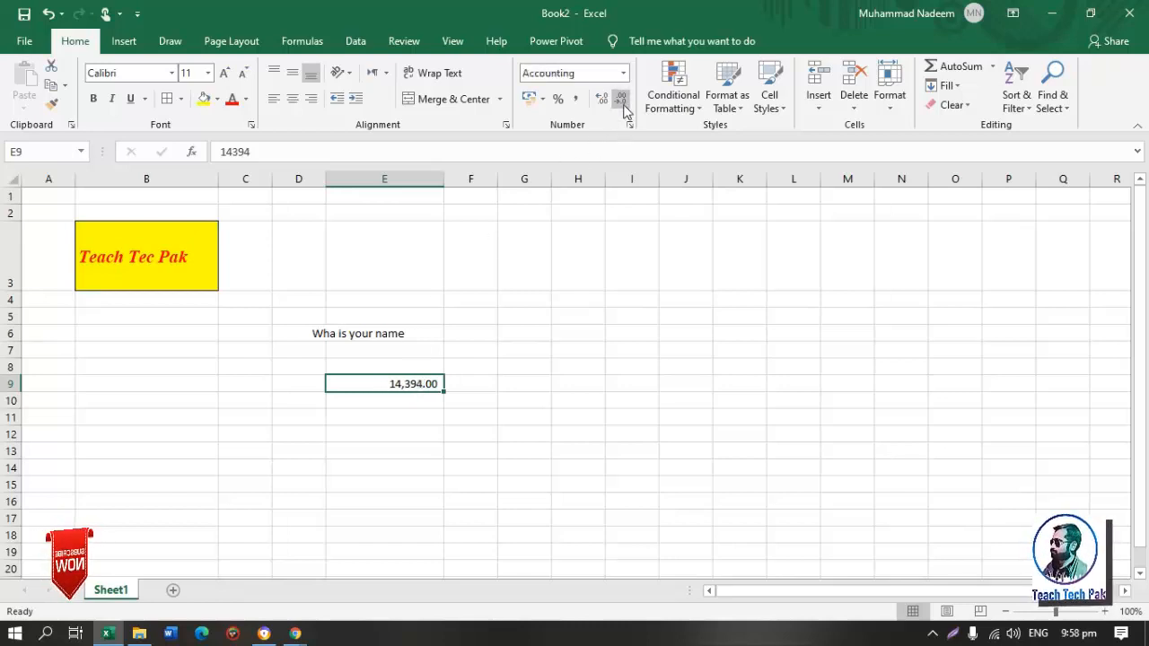
{"action": "left_click", "coordinate": [621, 101]}
{"action": "left_click", "coordinate": [621, 101]}
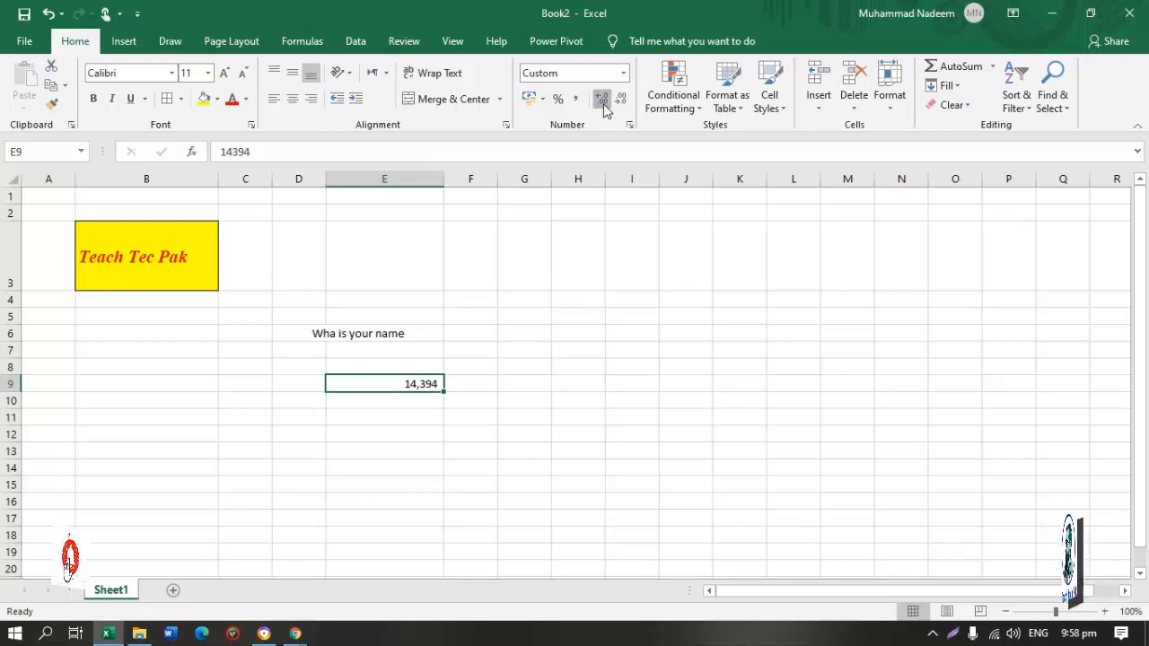
{"action": "left_click", "coordinate": [603, 99]}
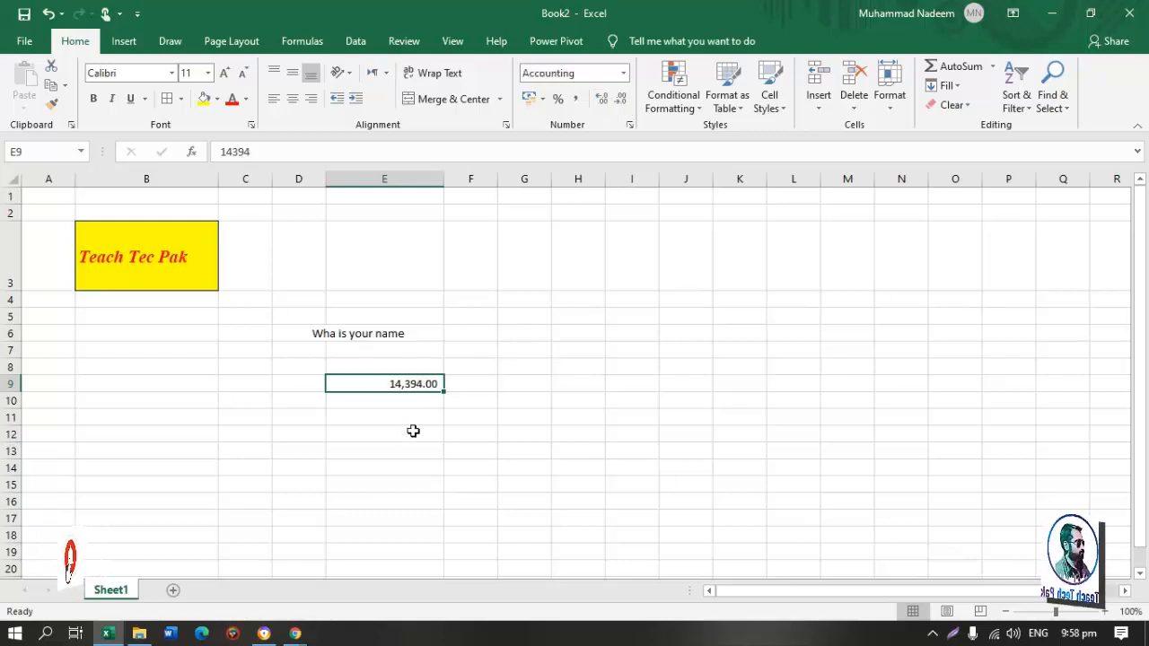
{"action": "left_click", "coordinate": [510, 355]}
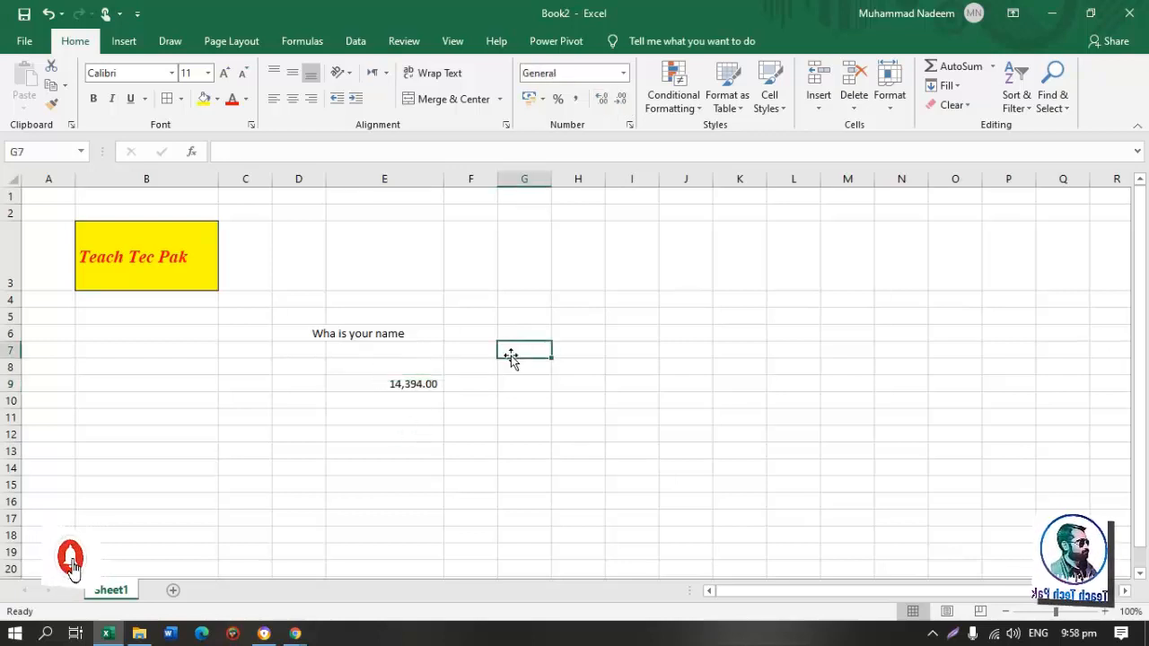
{"action": "left_click", "coordinate": [430, 384]}
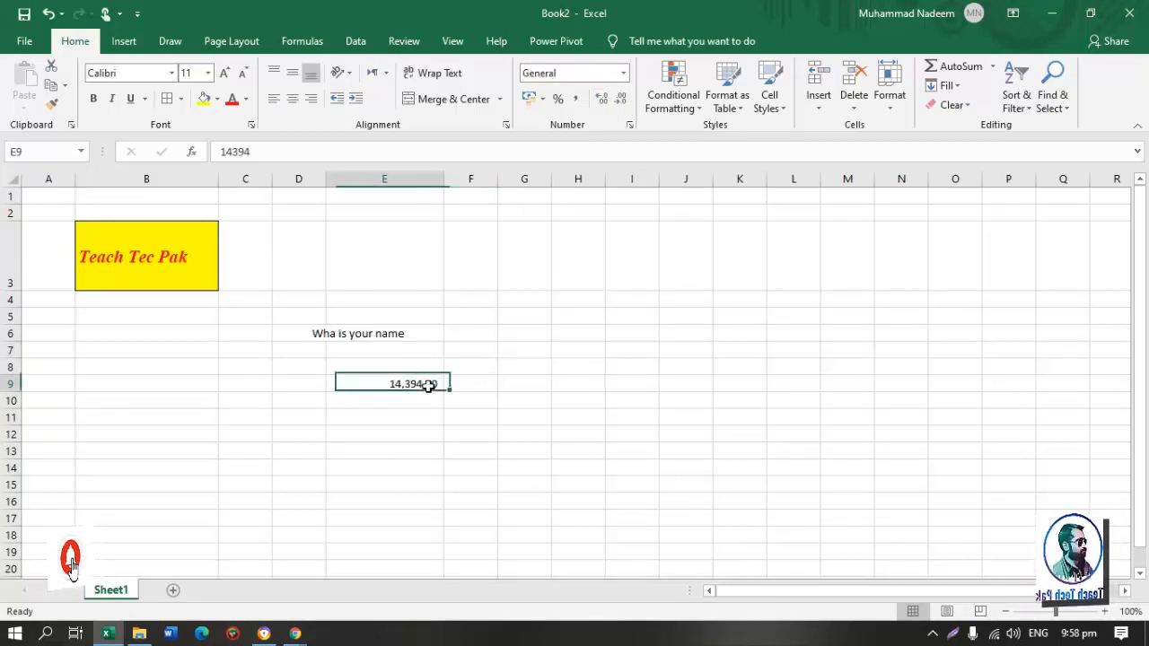
{"action": "left_click", "coordinate": [695, 109]}
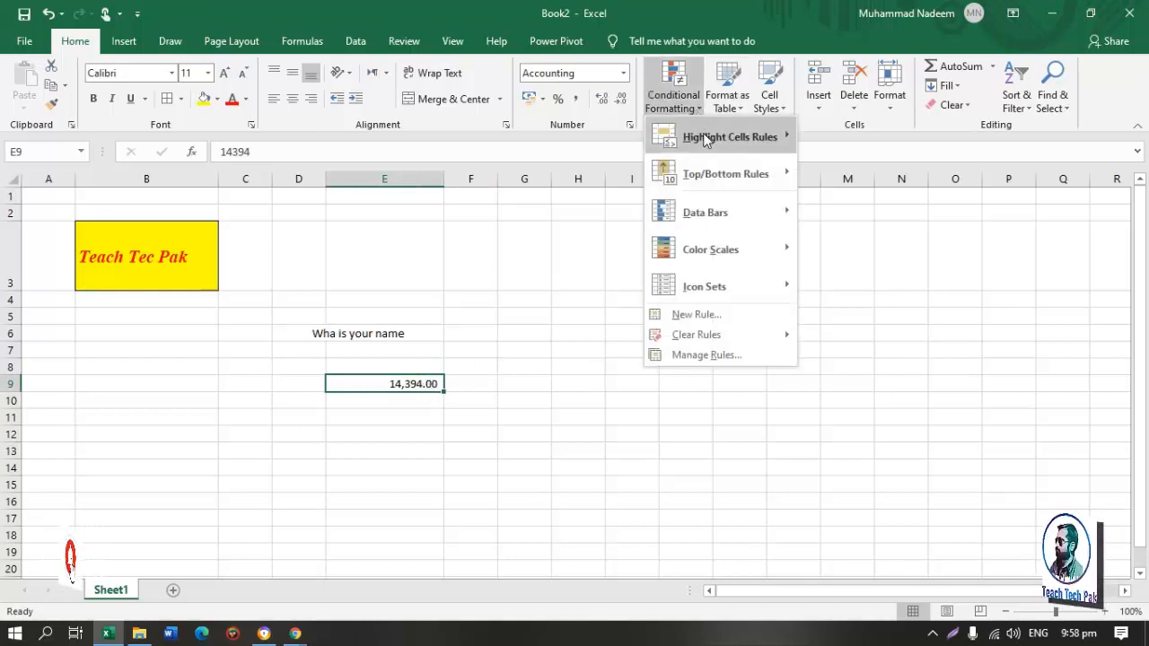
{"action": "mouse_move", "coordinate": [746, 133]}
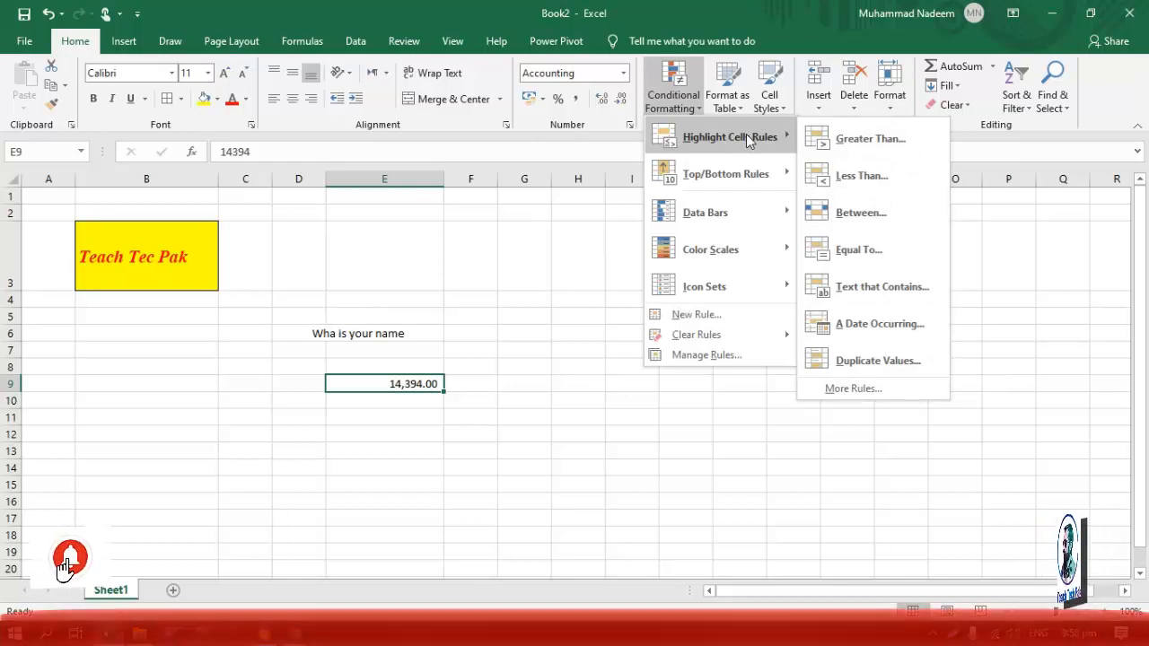
{"action": "left_click", "coordinate": [545, 431]}
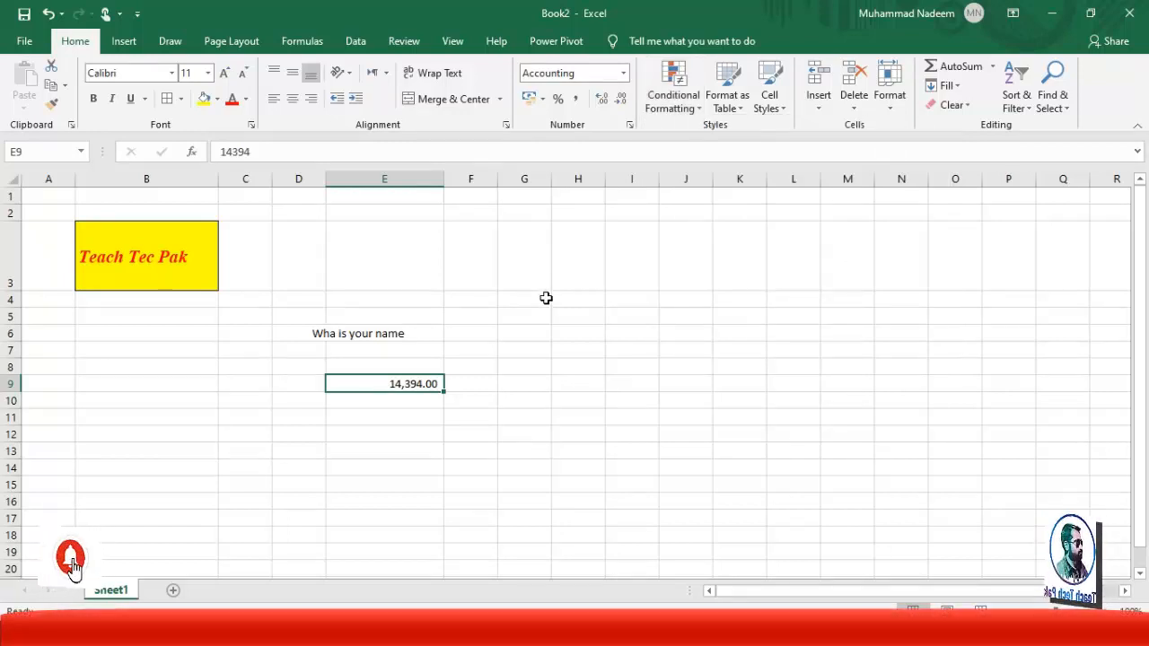
Enter the numbers 1 to 10 down column G in cells G6 through G15
{"action": "left_click", "coordinate": [529, 333]}
{"action": "type", "text": "1"}
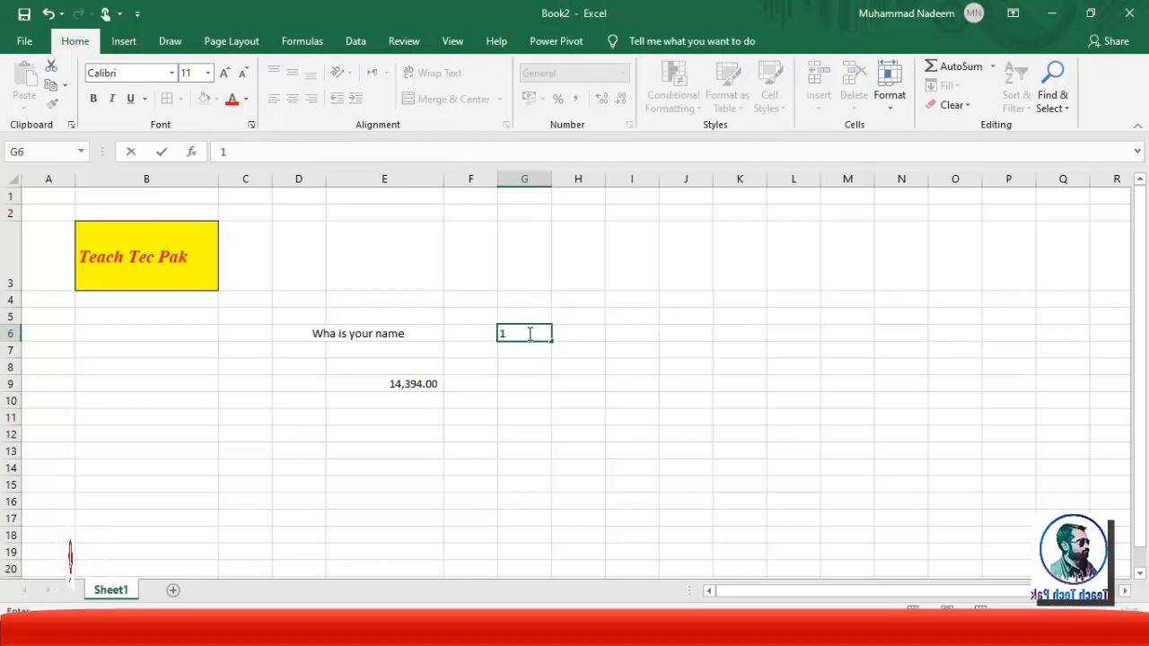
{"action": "key", "text": "Return"}
{"action": "type", "text": "2"}
{"action": "key", "text": "Return"}
{"action": "type", "text": "3"}
{"action": "key", "text": "Return"}
{"action": "type", "text": "4"}
{"action": "key", "text": "Return"}
{"action": "type", "text": "5"}
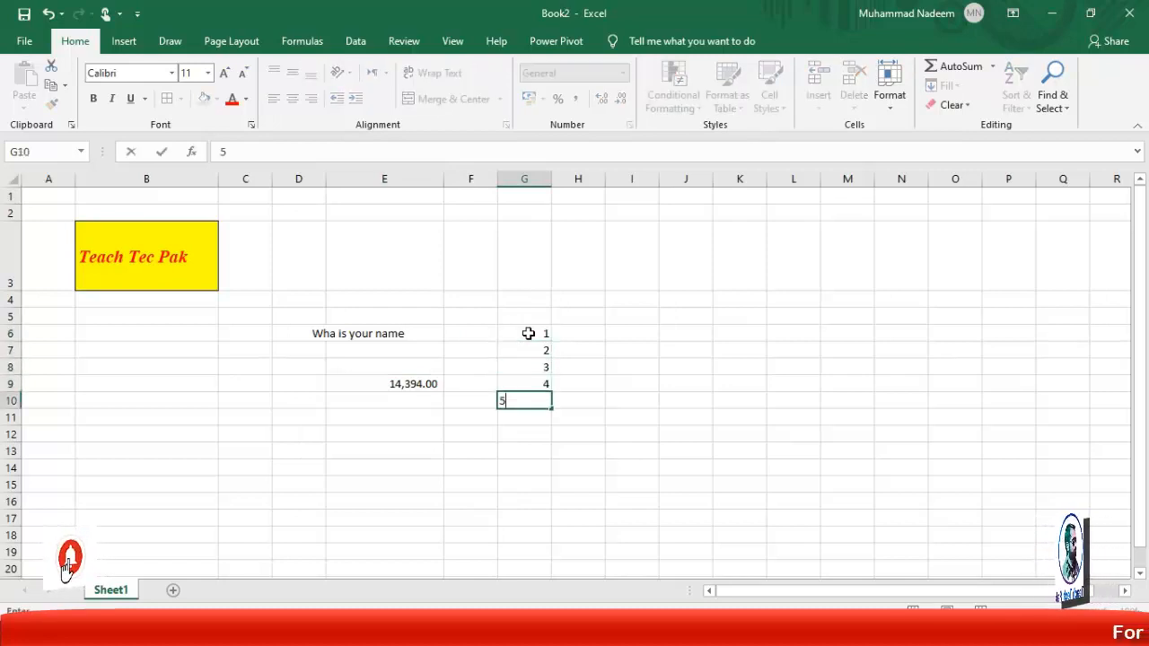
{"action": "key", "text": "Return"}
{"action": "type", "text": "6"}
{"action": "key", "text": "Return"}
{"action": "type", "text": "7"}
{"action": "key", "text": "Return"}
{"action": "type", "text": "8"}
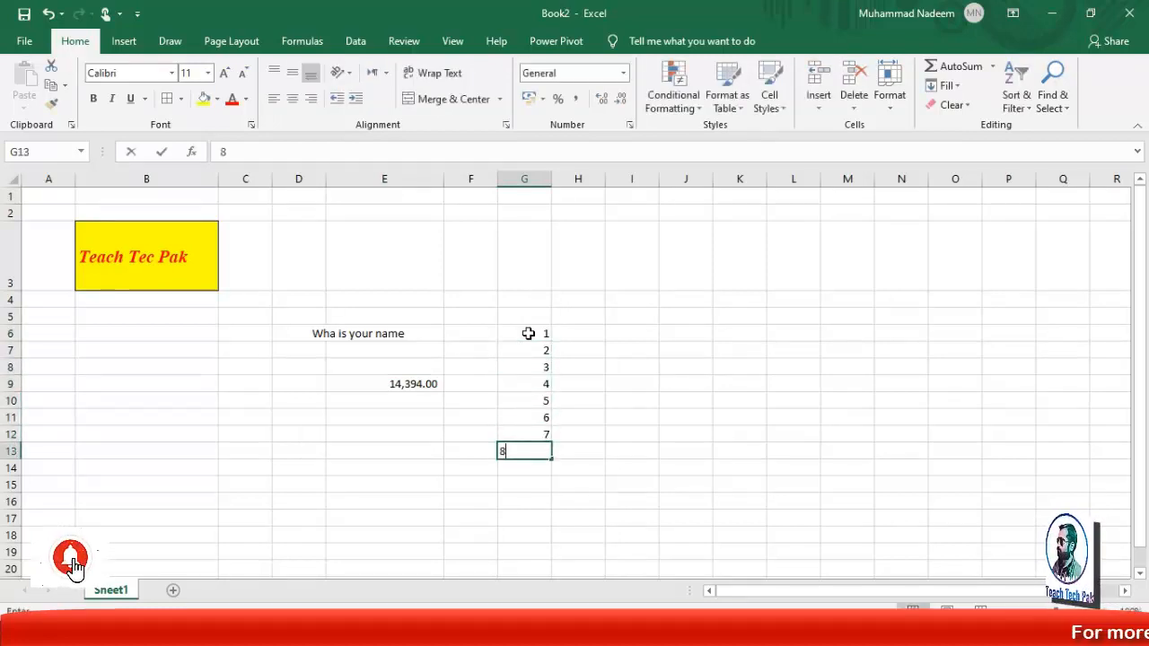
{"action": "key", "text": "Return"}
{"action": "type", "text": "9 "}
{"action": "type", "text": "1"}
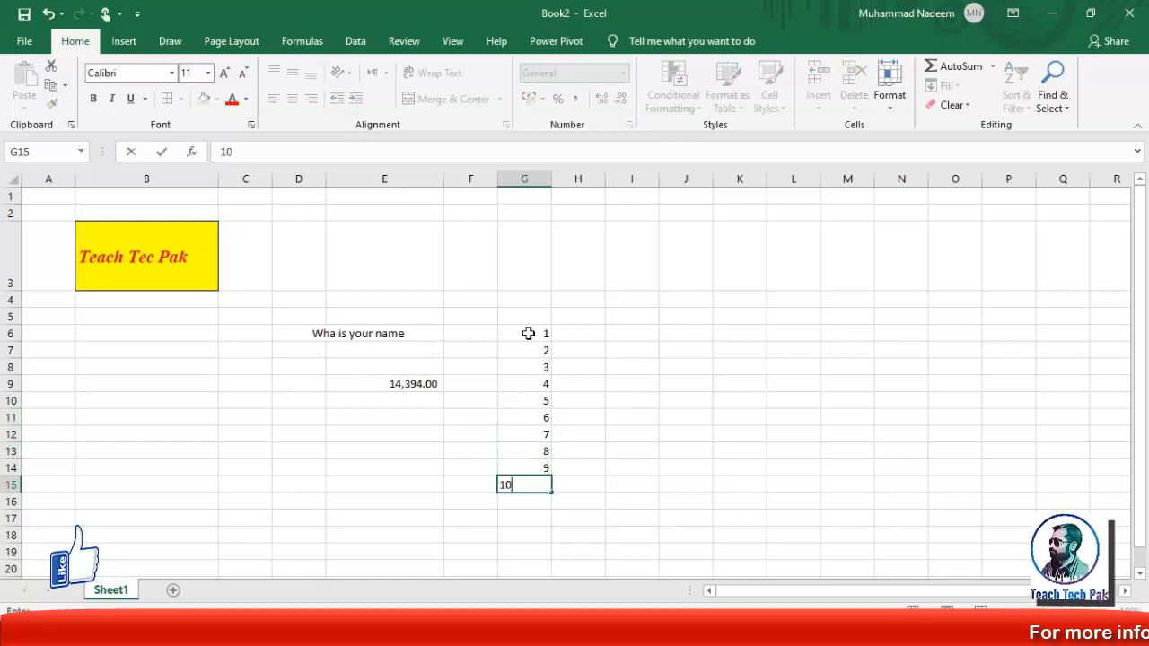
{"action": "type", "text": "0"}
{"action": "key", "text": "Return"}
Add a Greater Than highlight rule to G6:G15 for values above 5, using Green Fill with Dark Green Text
{"action": "left_click_drag", "start_coordinate": [529, 333], "coordinate": [533, 479]}
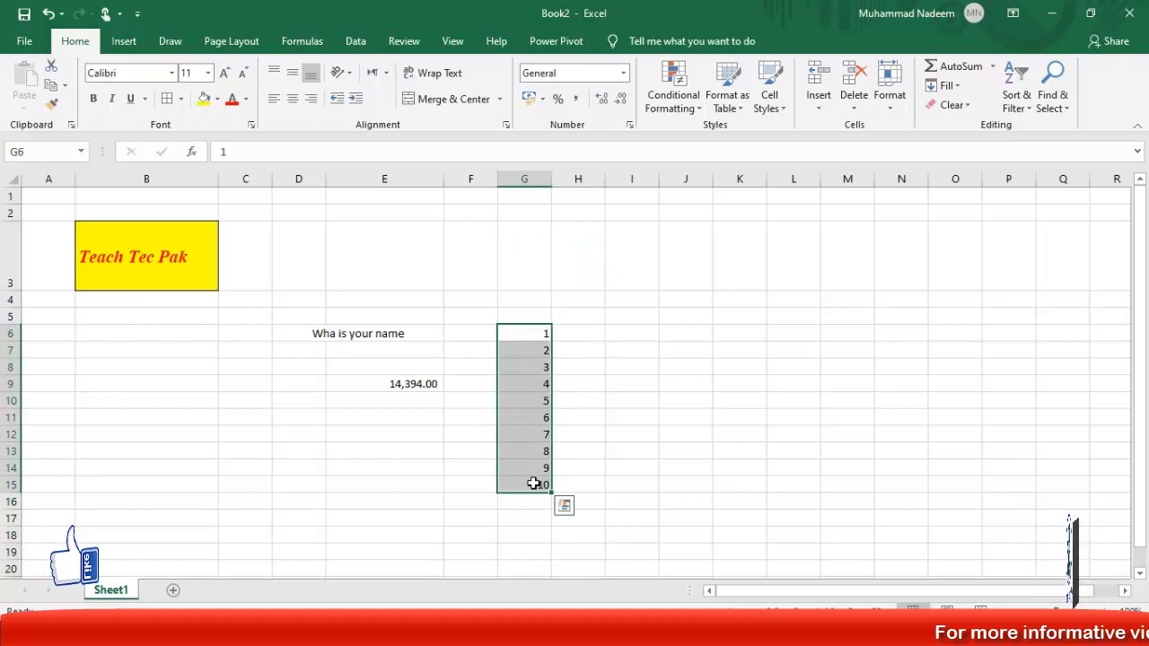
{"action": "left_click", "coordinate": [675, 101]}
{"action": "mouse_move", "coordinate": [724, 141]}
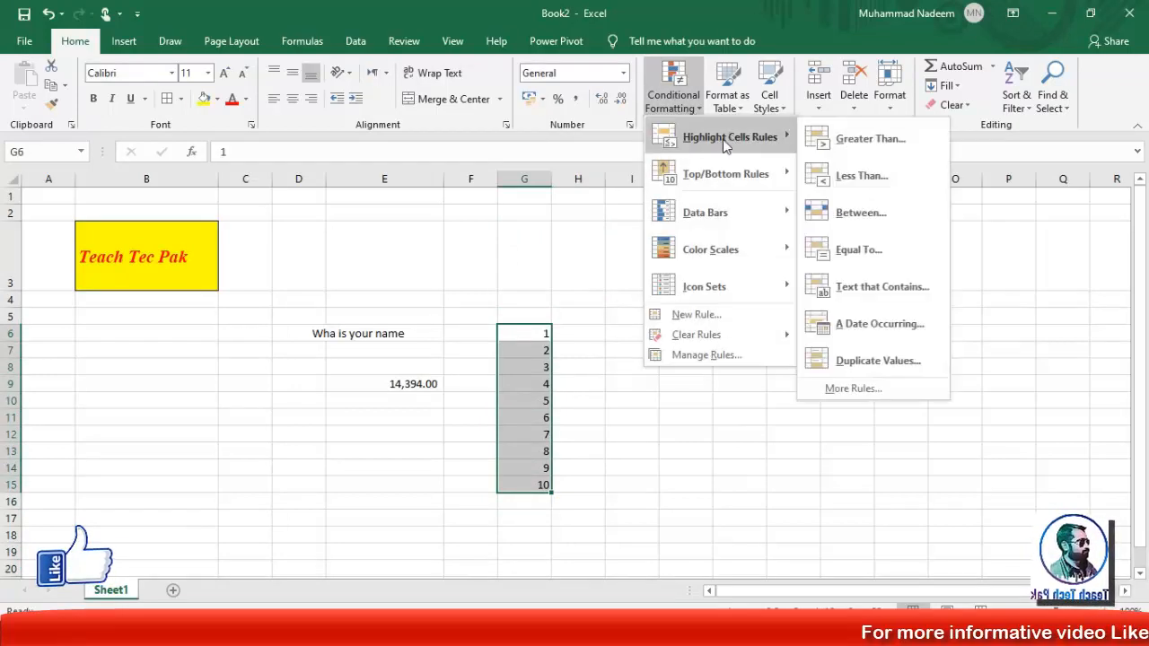
{"action": "left_click", "coordinate": [852, 142]}
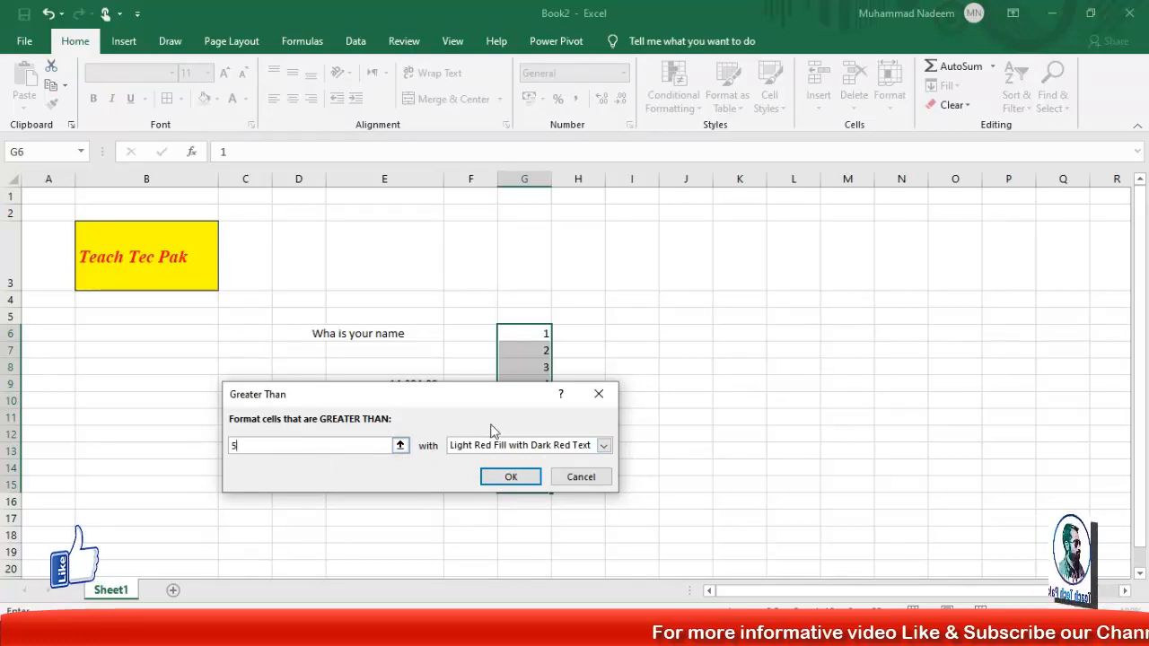
{"action": "left_click", "coordinate": [535, 447]}
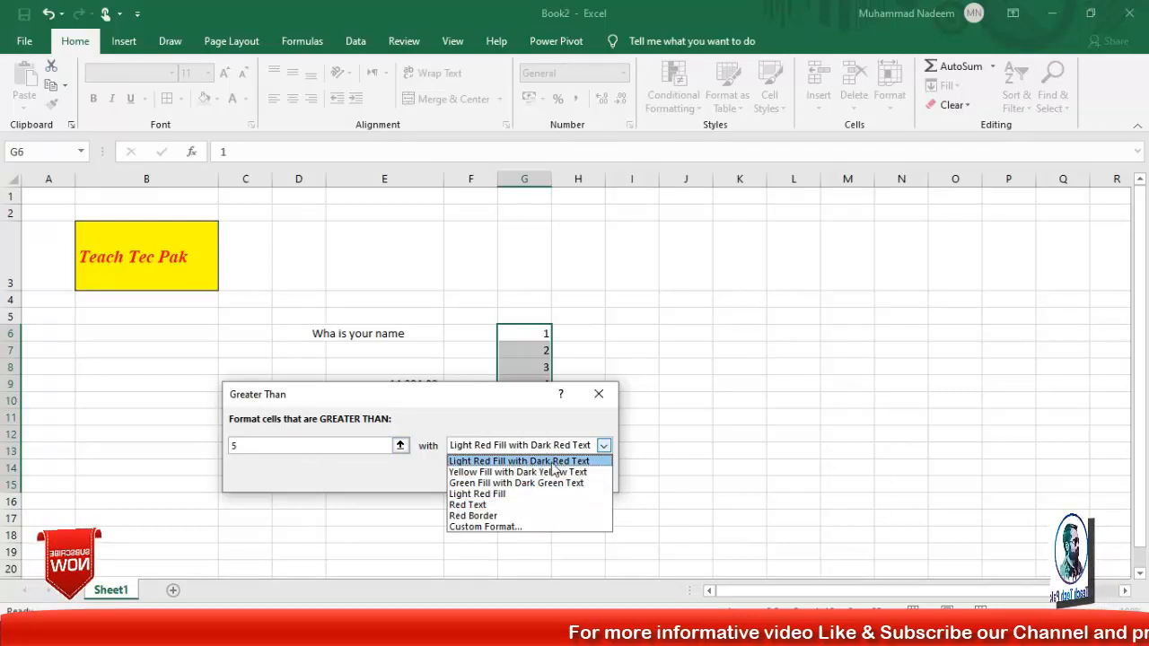
{"action": "left_click", "coordinate": [539, 485]}
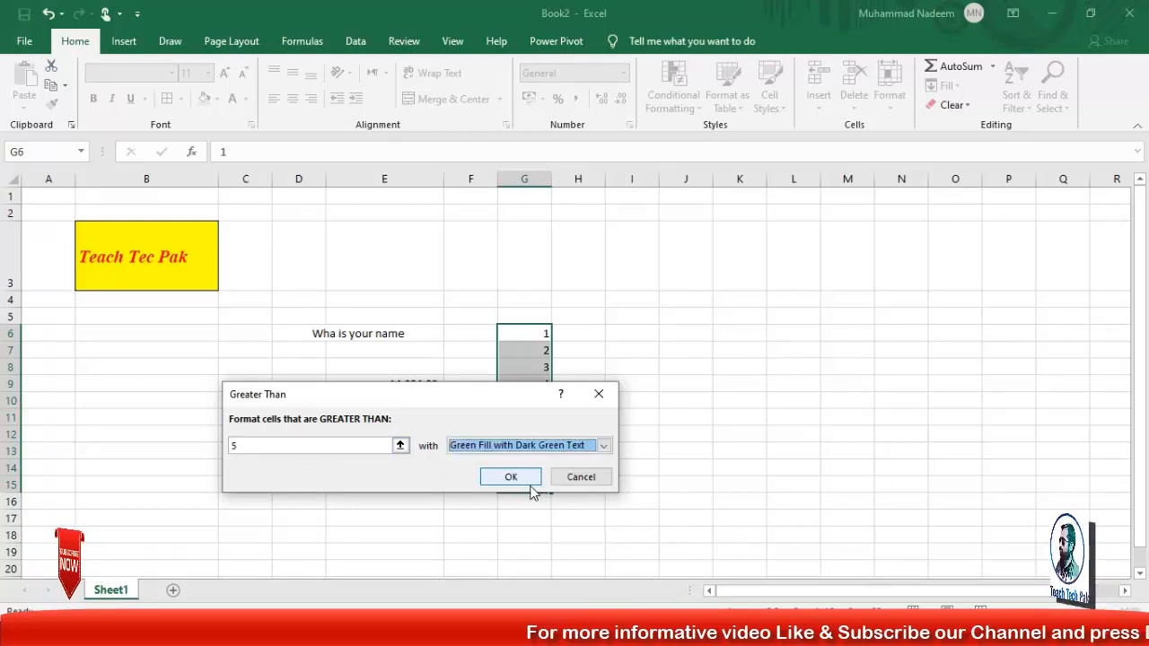
{"action": "left_click", "coordinate": [526, 479]}
Open cell G11 for editing
{"action": "left_click_drag", "start_coordinate": [666, 428], "coordinate": [595, 422]}
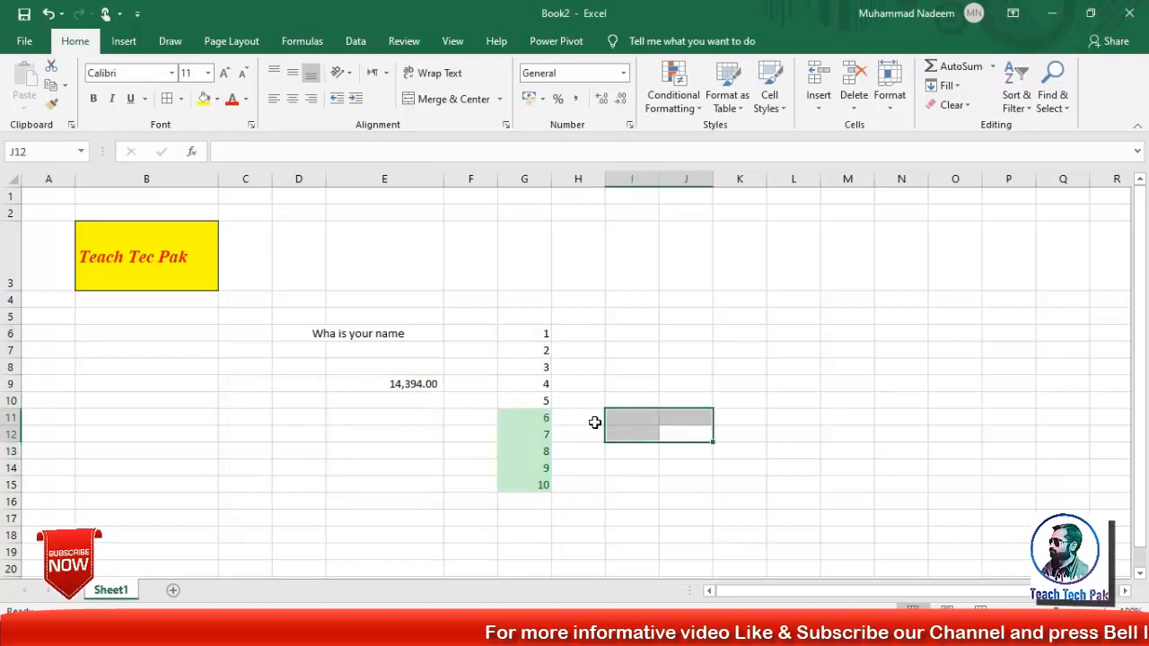
{"action": "left_click", "coordinate": [533, 418]}
{"action": "key", "text": "F2"}
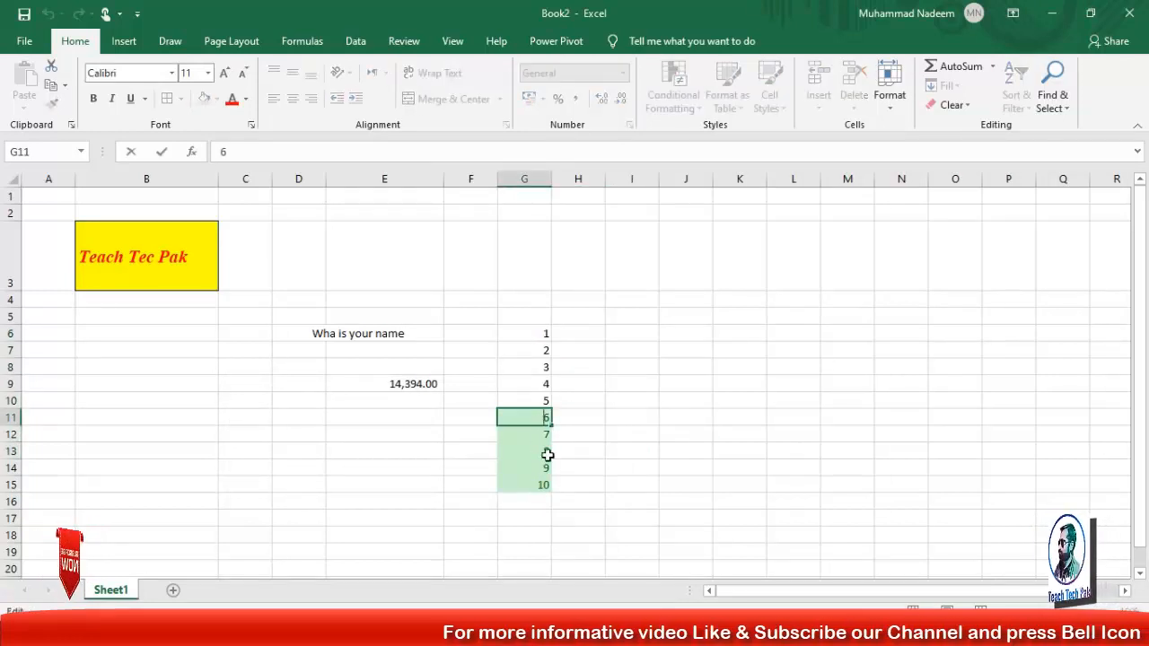
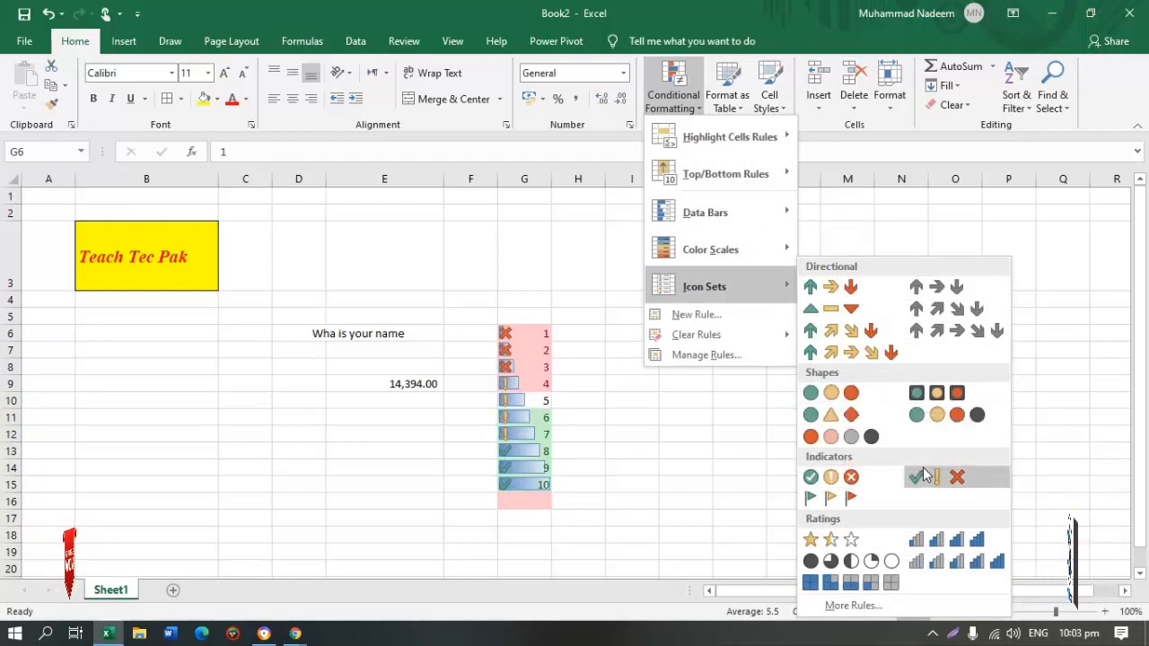
Apply the circled check, exclamation and cross icon set to G6:G15 and clear the conditional formatting rules from those selected cells
{"action": "left_click", "coordinate": [843, 477]}
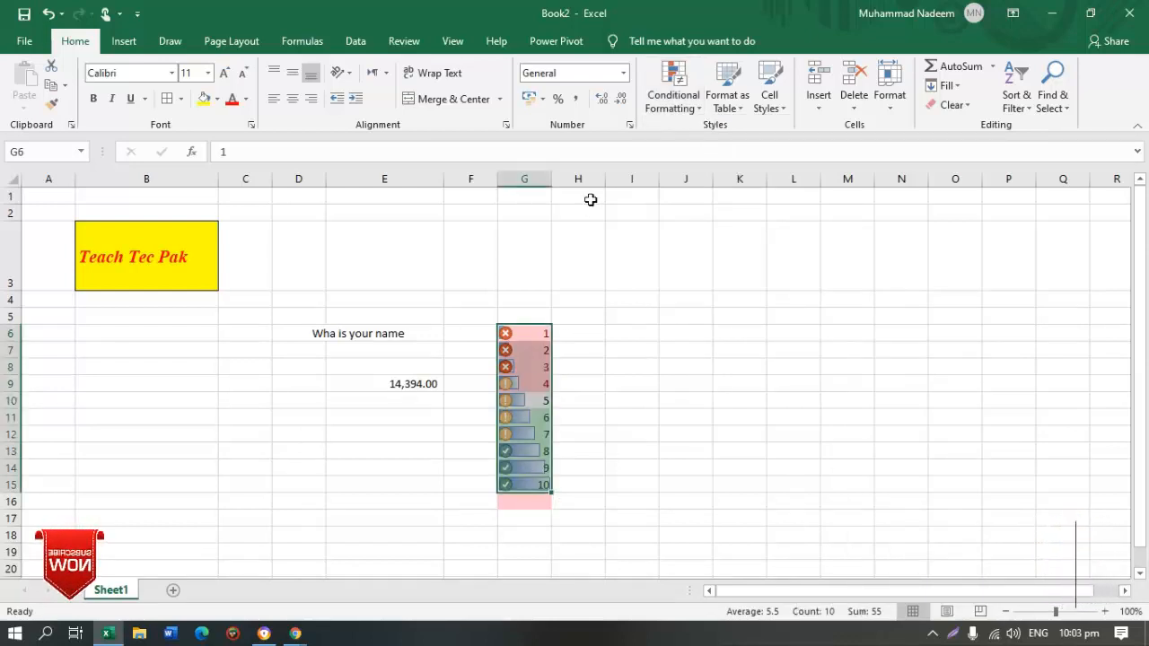
{"action": "left_click", "coordinate": [689, 105]}
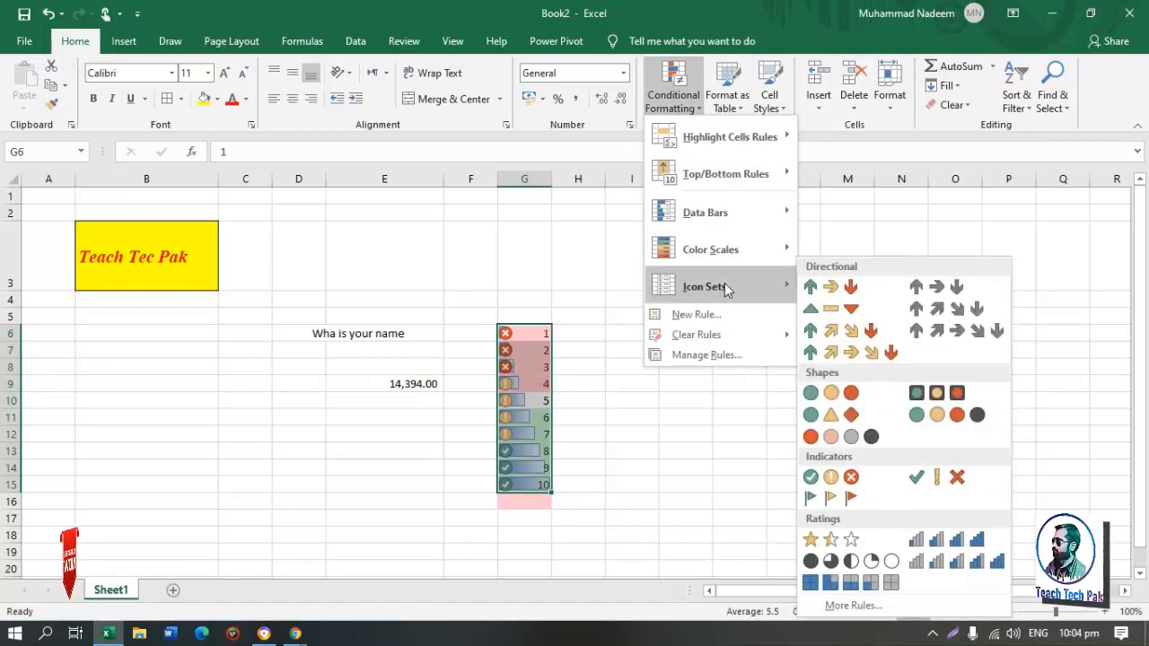
{"action": "mouse_move", "coordinate": [725, 336]}
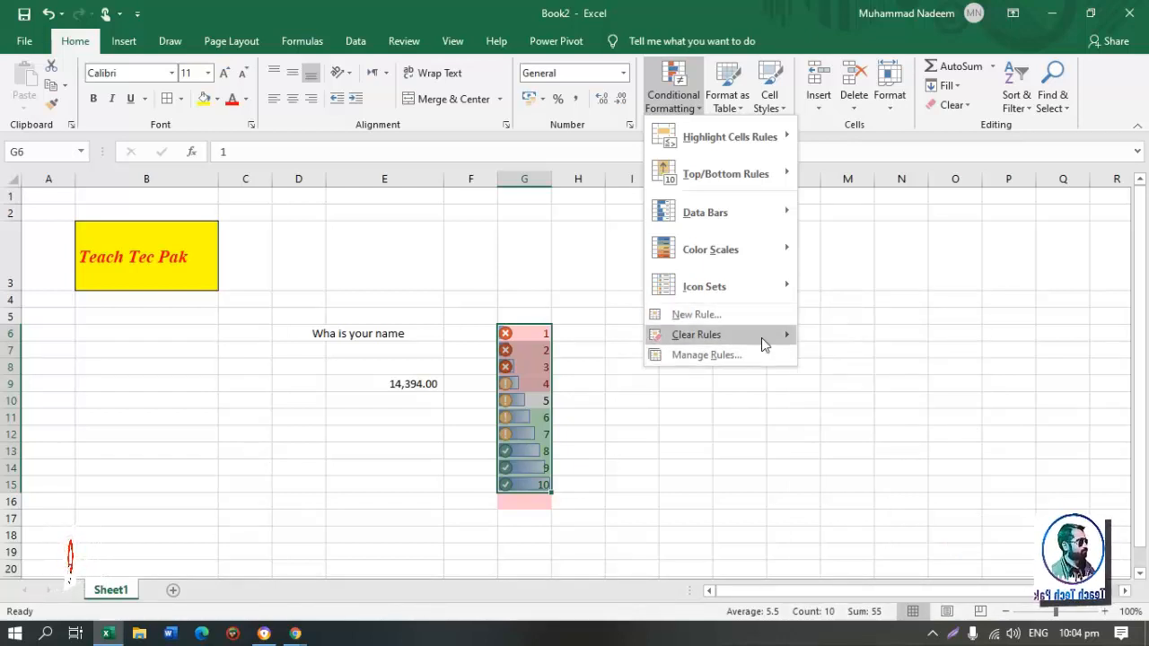
{"action": "mouse_move", "coordinate": [761, 337]}
{"action": "left_click", "coordinate": [864, 334]}
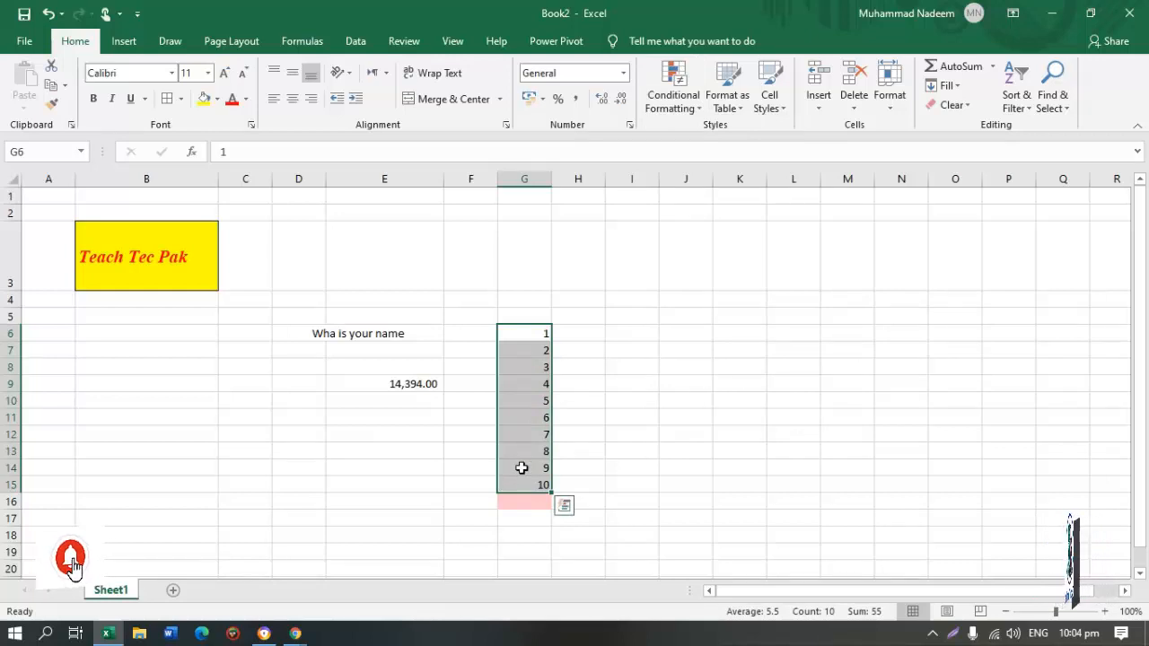
Format G6:G15 as a table with the black-header style from the Medium group, specifying that the data has no headers
{"action": "left_click", "coordinate": [727, 85]}
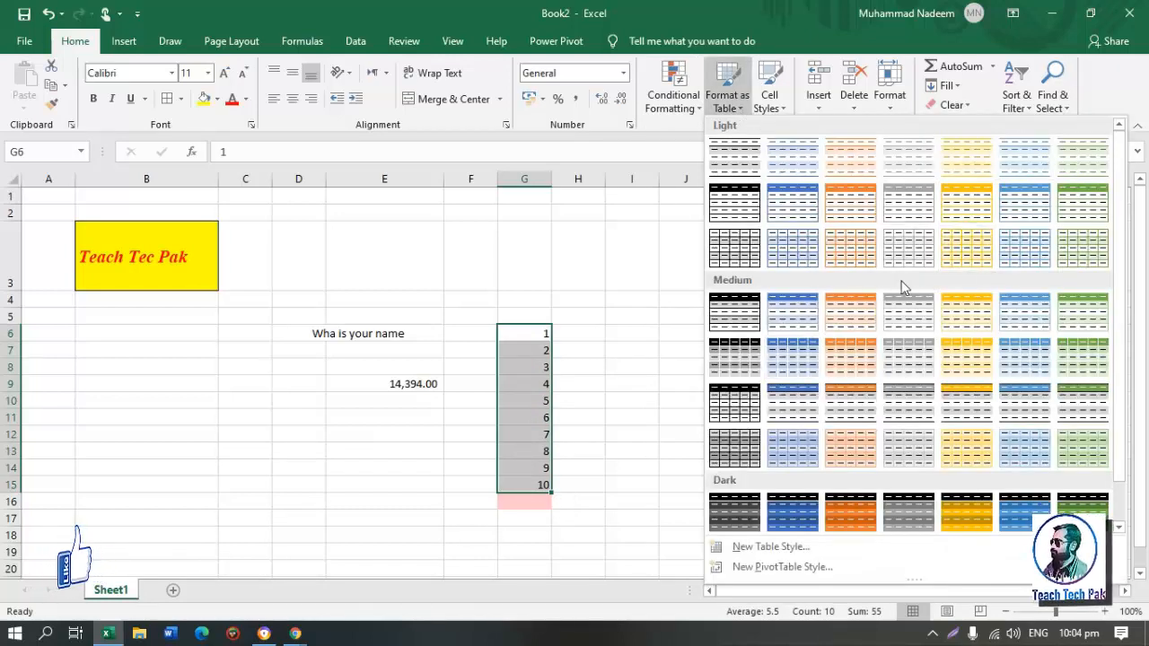
{"action": "left_click", "coordinate": [733, 314]}
{"action": "left_click", "coordinate": [422, 425]}
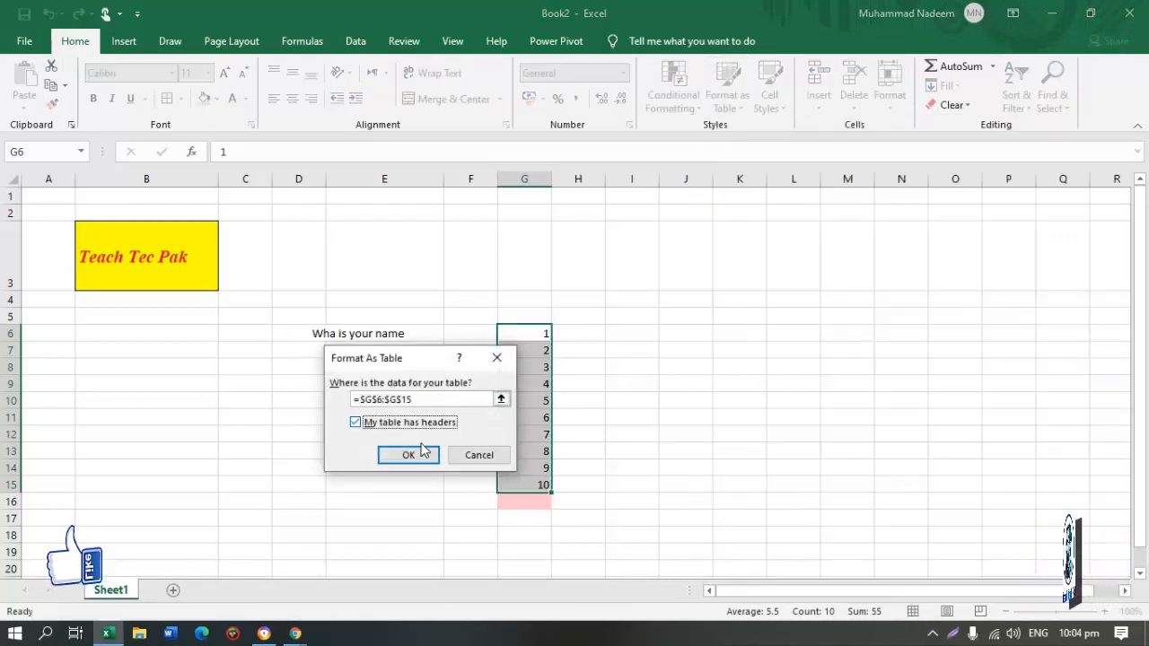
{"action": "left_click", "coordinate": [408, 425]}
{"action": "left_click", "coordinate": [408, 455]}
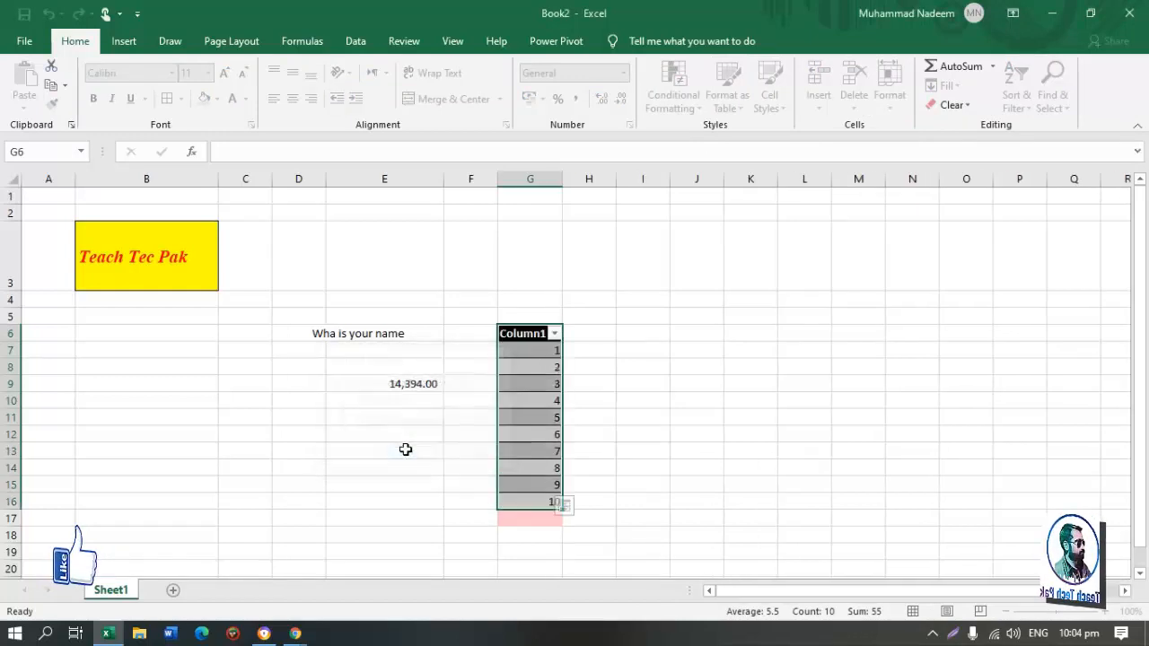
{"action": "left_click", "coordinate": [554, 333]}
{"action": "left_click", "coordinate": [602, 335]}
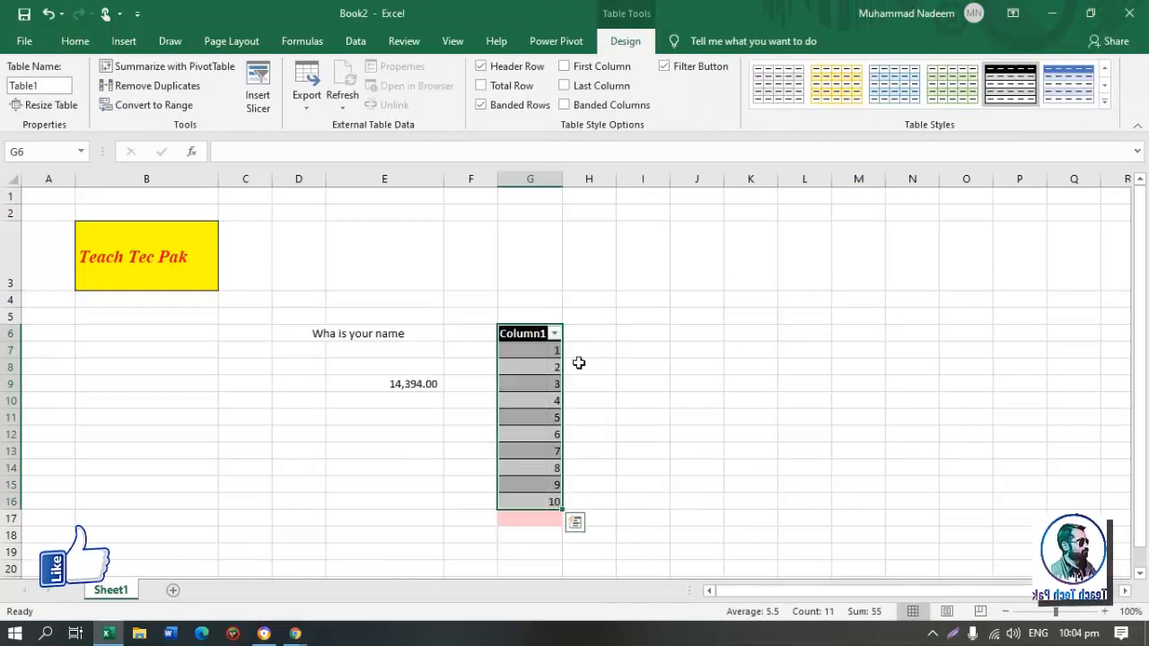
{"action": "left_click_drag", "start_coordinate": [544, 343], "coordinate": [526, 518]}
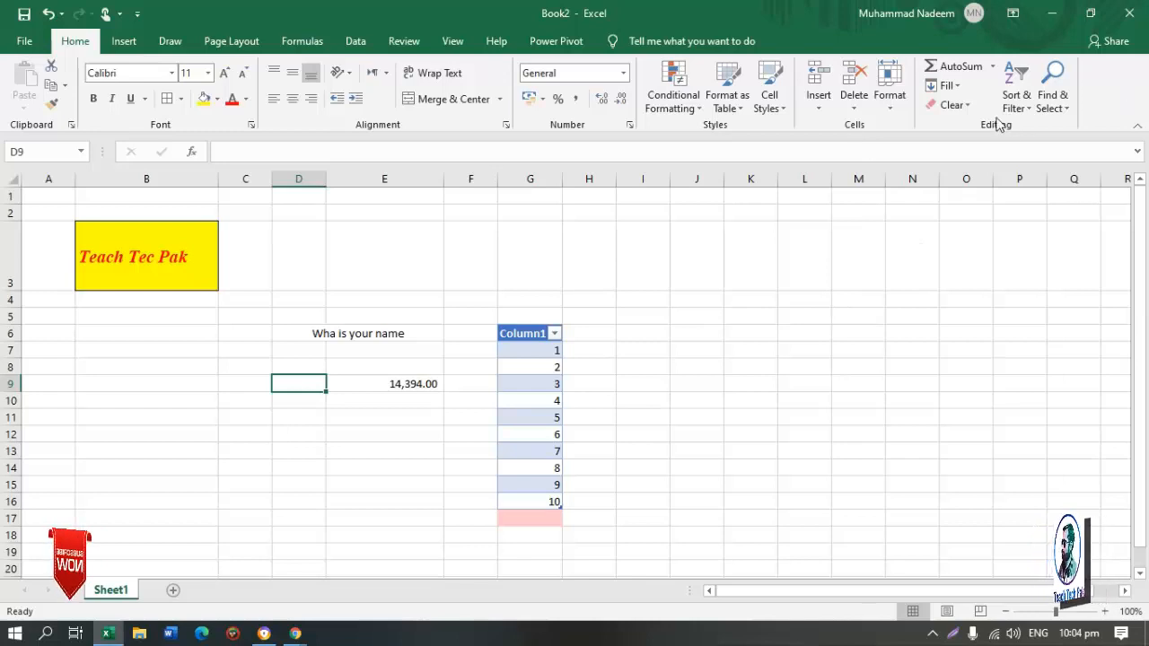
Apply the Accent6 cell style to the table values in G7:G16
{"action": "left_click", "coordinate": [772, 106]}
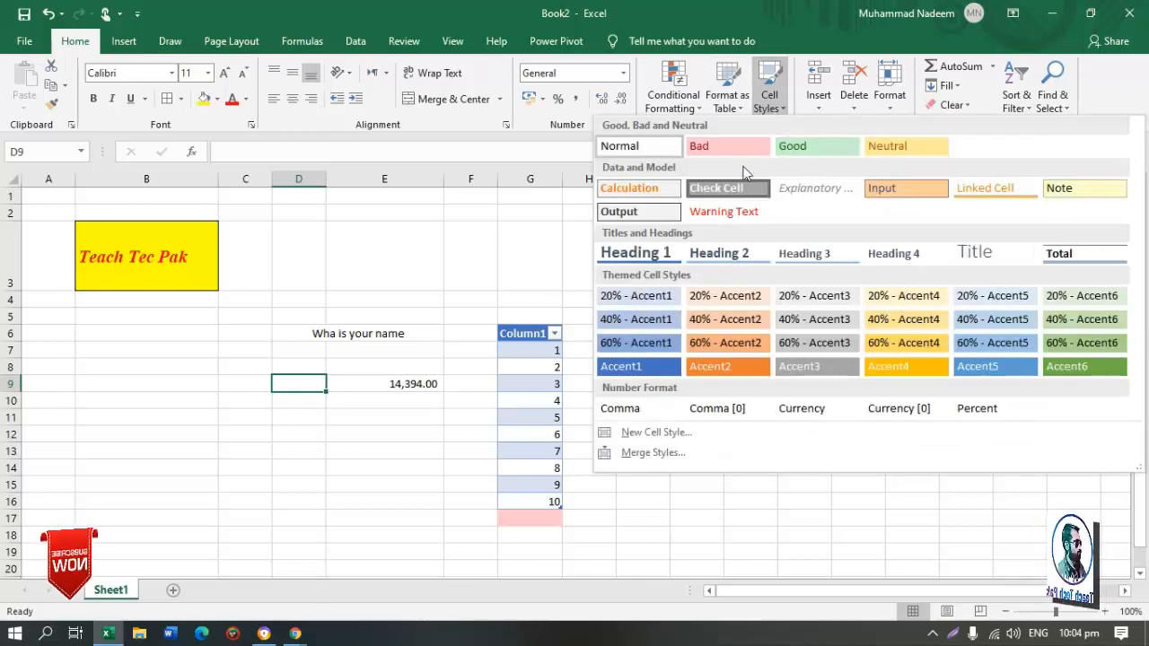
{"action": "left_click", "coordinate": [533, 348]}
{"action": "left_click_drag", "start_coordinate": [533, 350], "coordinate": [528, 505]}
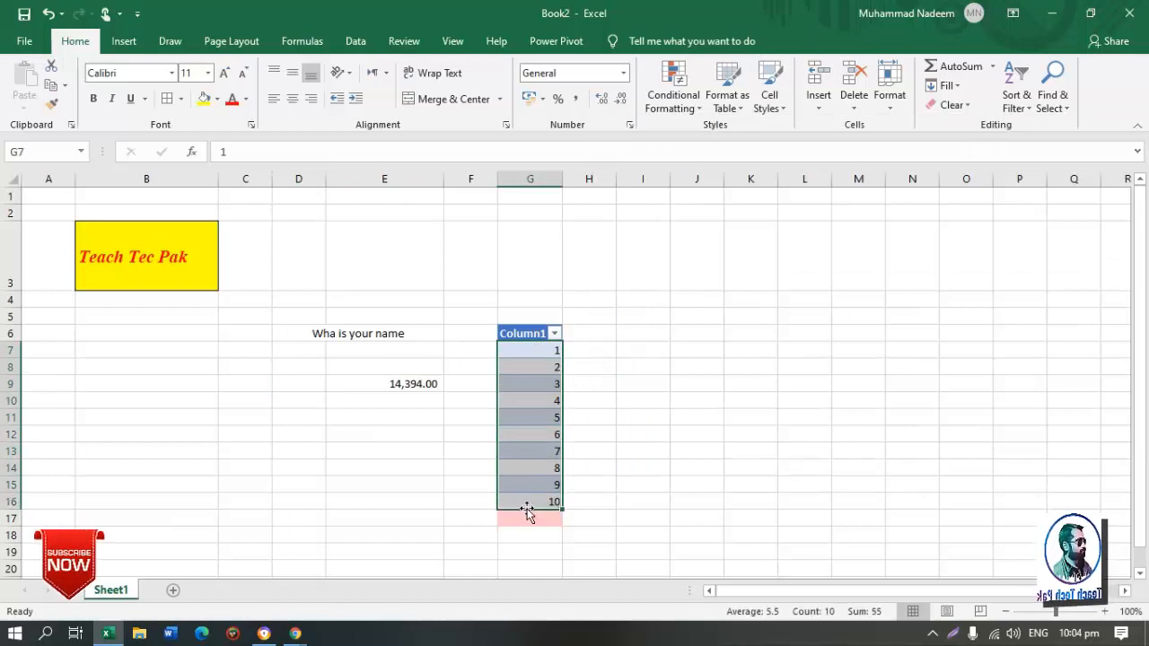
{"action": "left_click", "coordinate": [781, 109]}
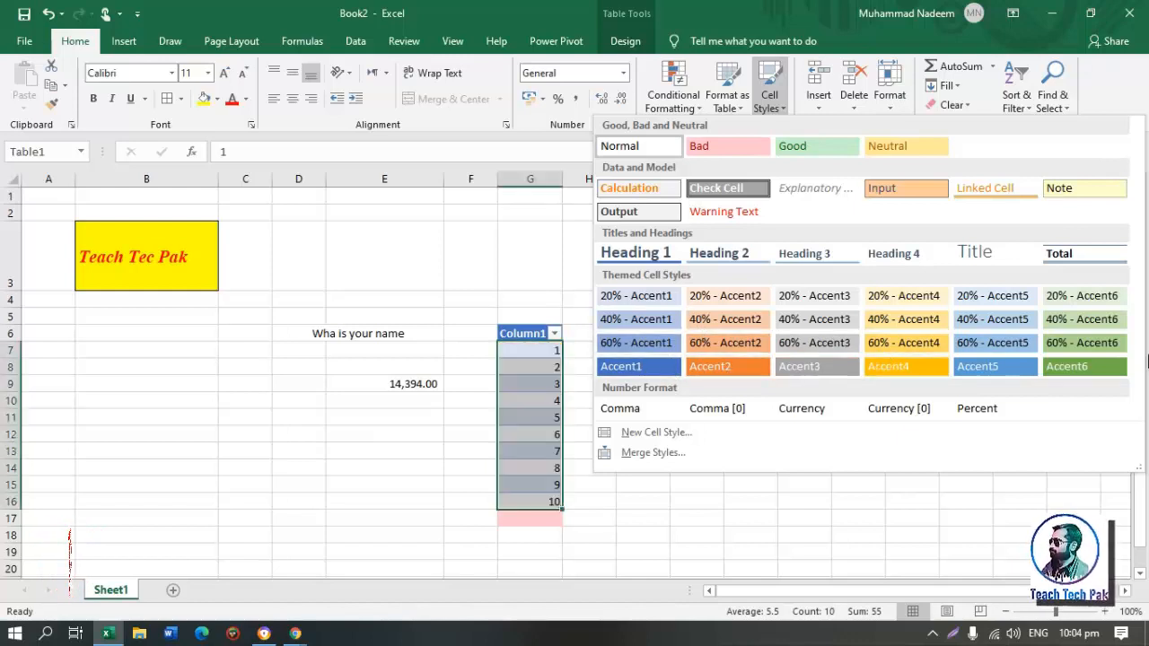
{"action": "left_click", "coordinate": [1063, 363]}
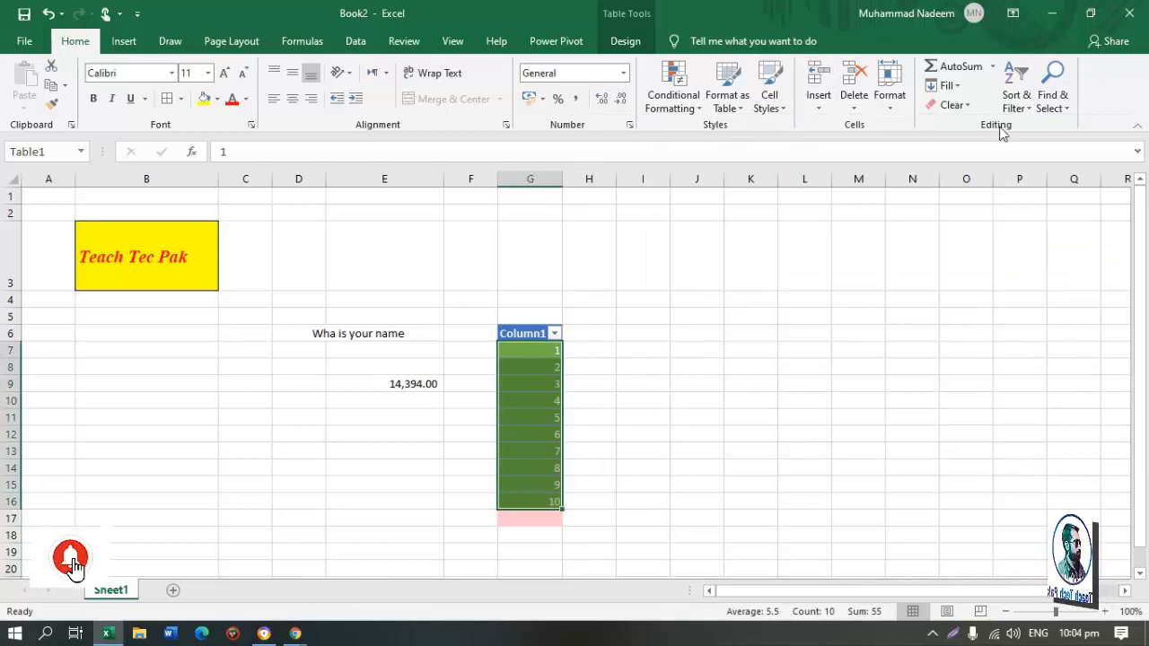
{"action": "left_click", "coordinate": [819, 105]}
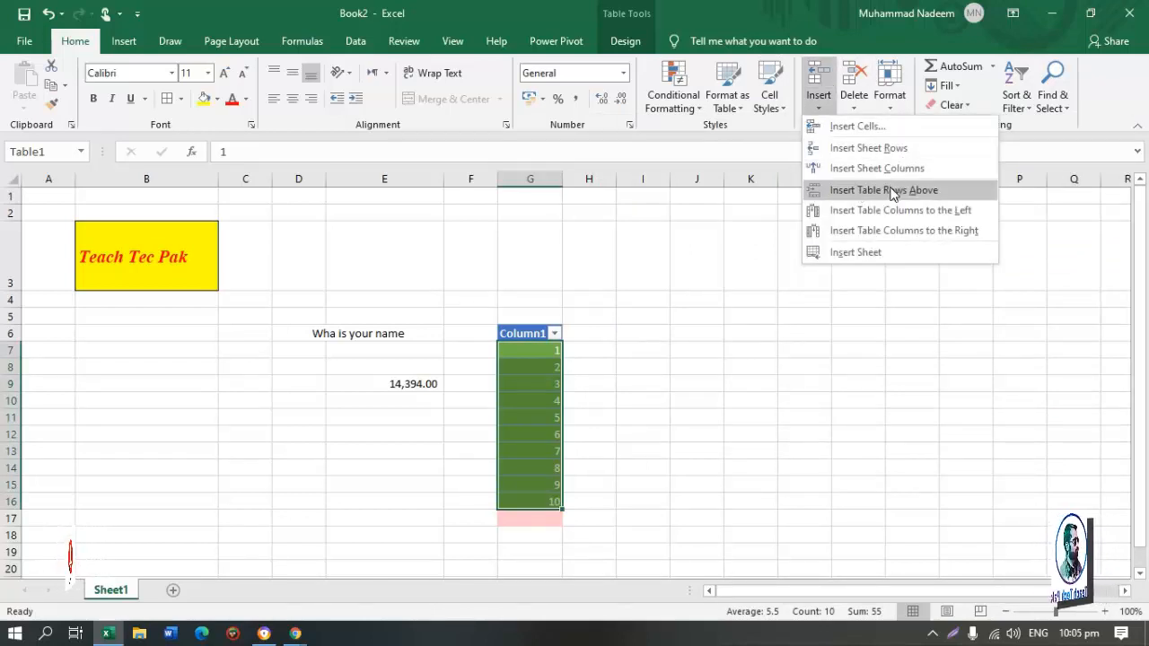
{"action": "left_click", "coordinate": [854, 101]}
{"action": "left_click", "coordinate": [854, 100]}
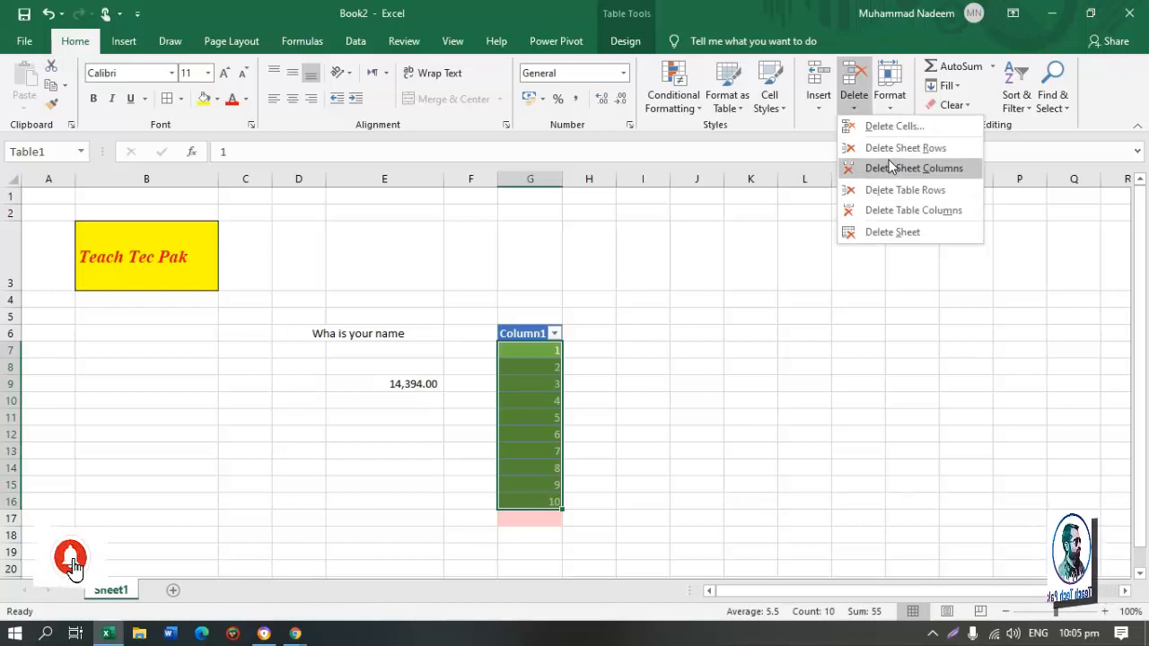
Increase the height of rows 7 to 16 and restore it with AutoFit Row Height
{"action": "left_click", "coordinate": [890, 86]}
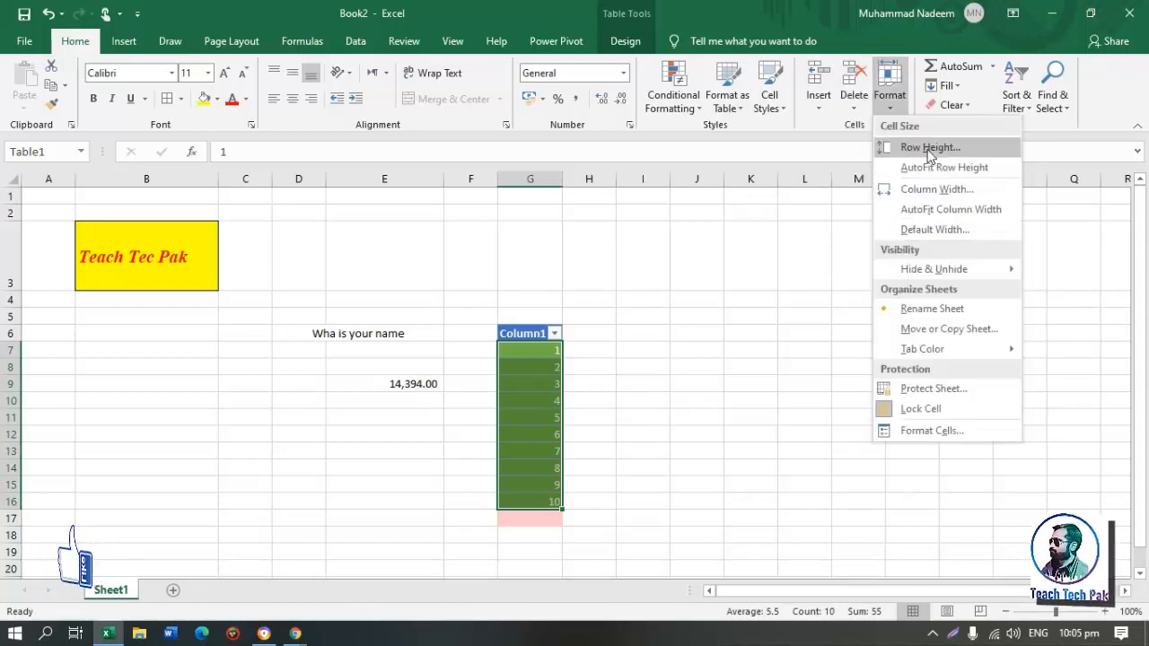
{"action": "left_click", "coordinate": [929, 147]}
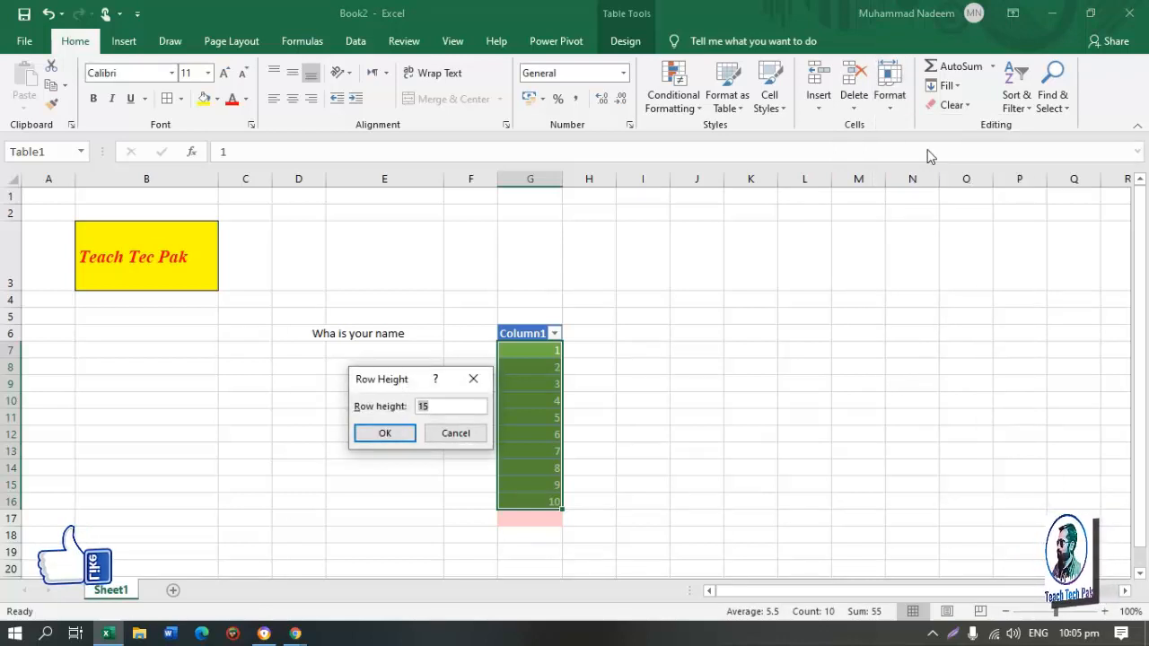
{"action": "key", "text": "Return"}
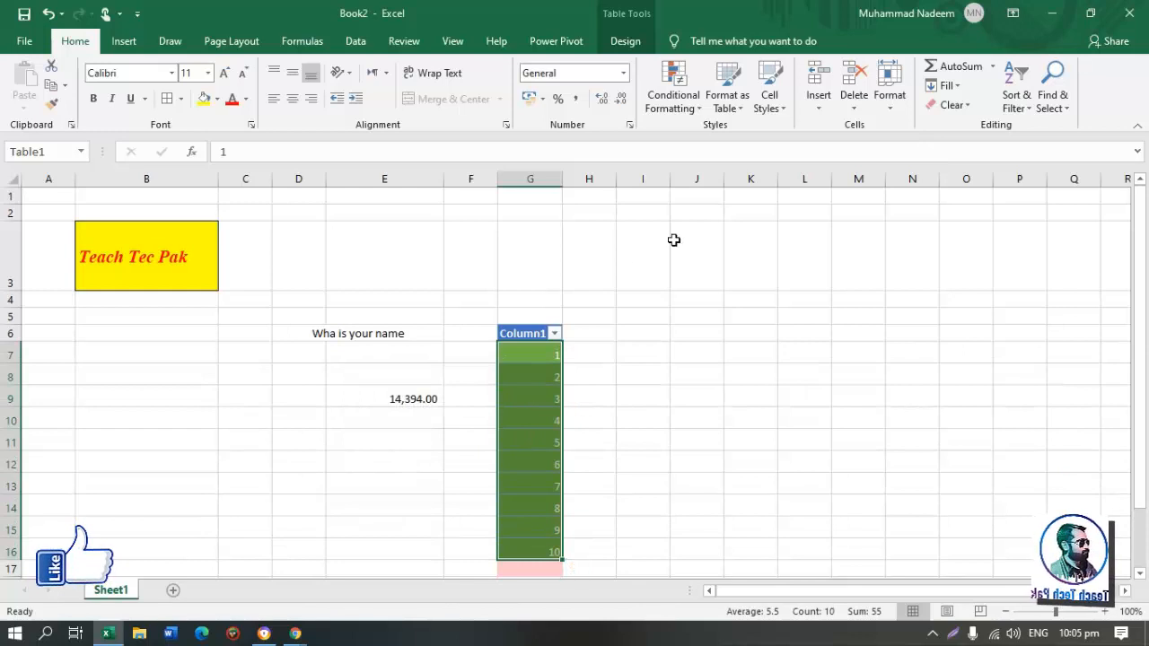
{"action": "left_click", "coordinate": [888, 90]}
{"action": "left_click", "coordinate": [903, 169]}
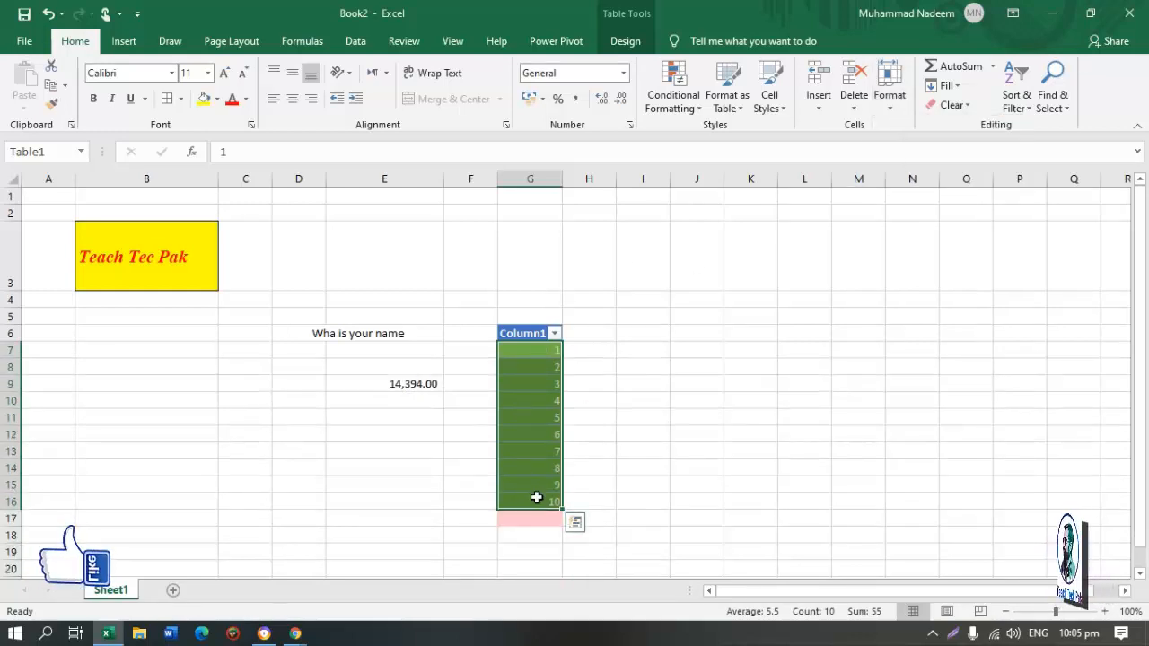
{"action": "left_click", "coordinate": [891, 94]}
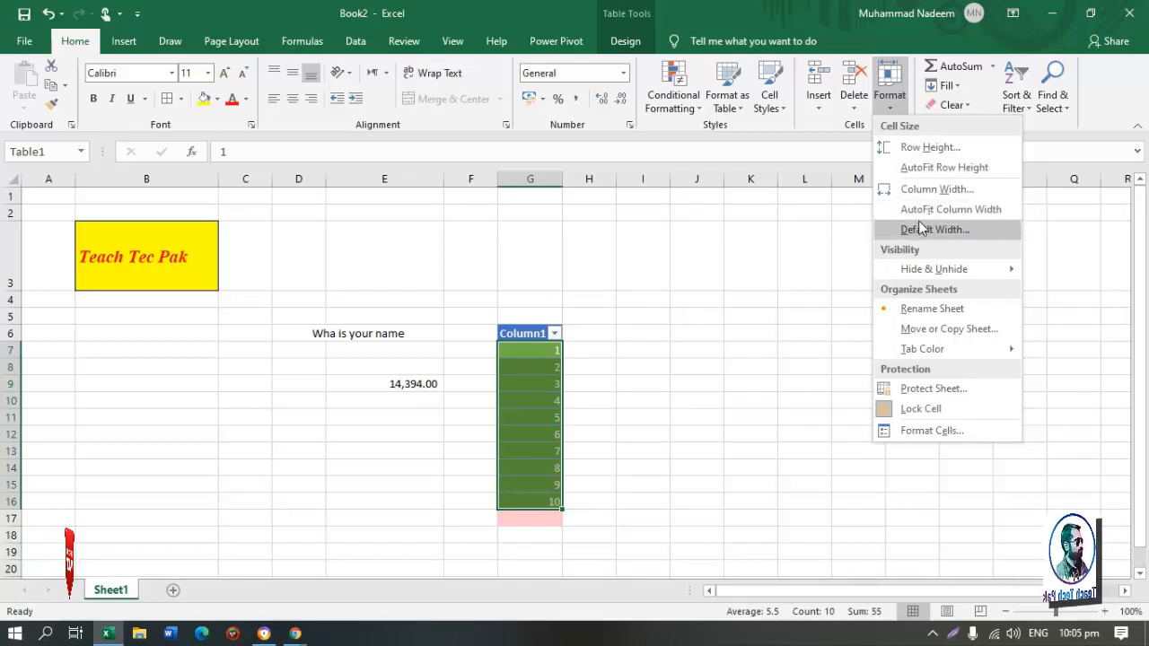
{"action": "mouse_move", "coordinate": [946, 271]}
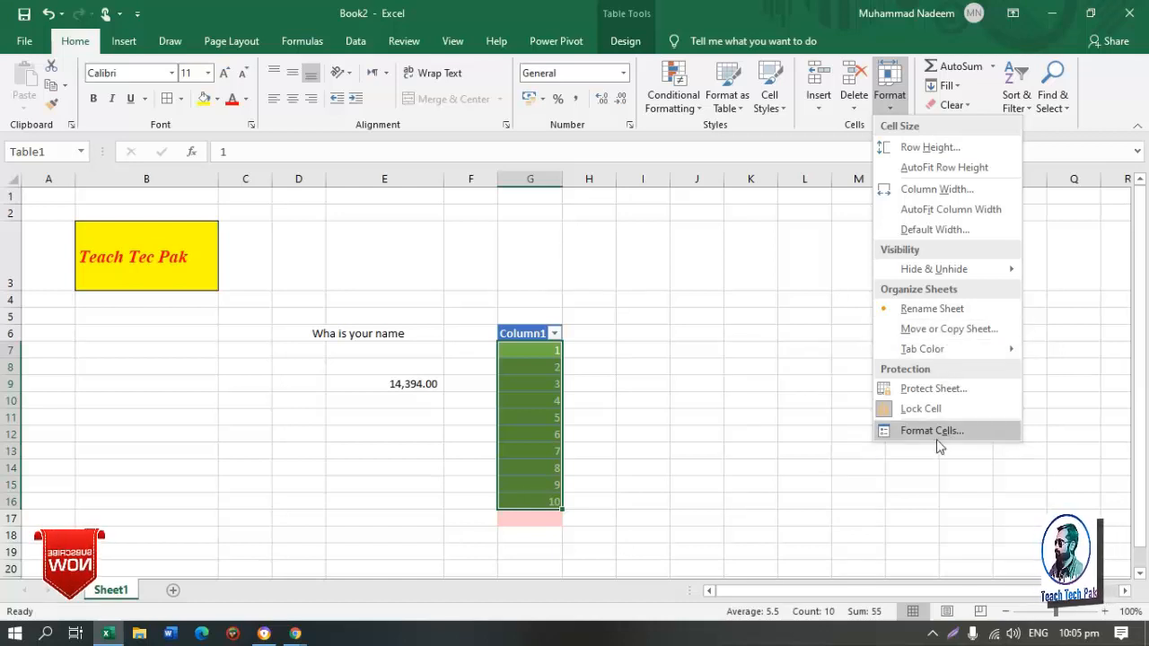
{"action": "left_click", "coordinate": [819, 18]}
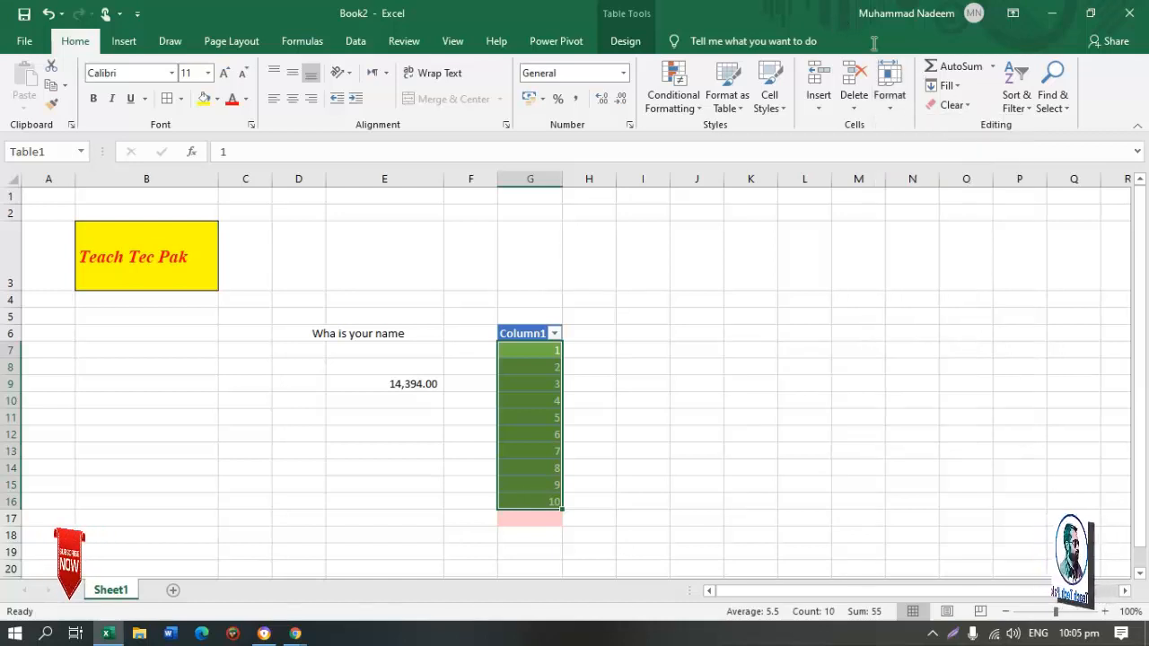
{"action": "left_click", "coordinate": [957, 87]}
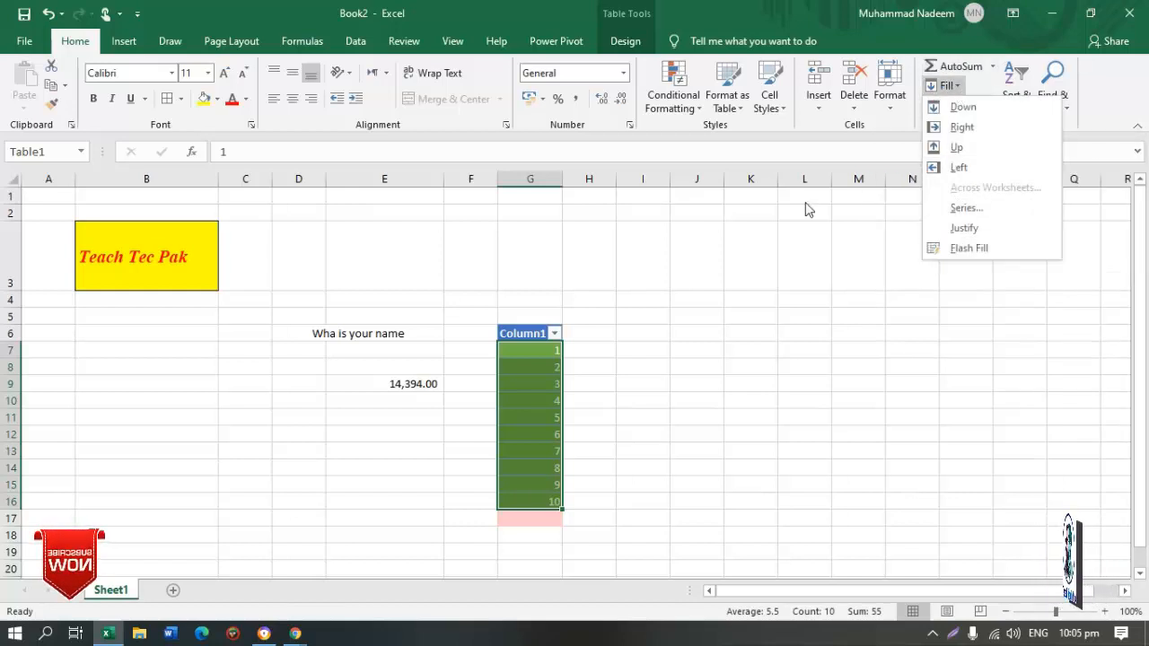
Try Fill Left on the empty cell H7 and on the empty range H7:H16
{"action": "left_click", "coordinate": [618, 330]}
{"action": "left_click", "coordinate": [601, 357]}
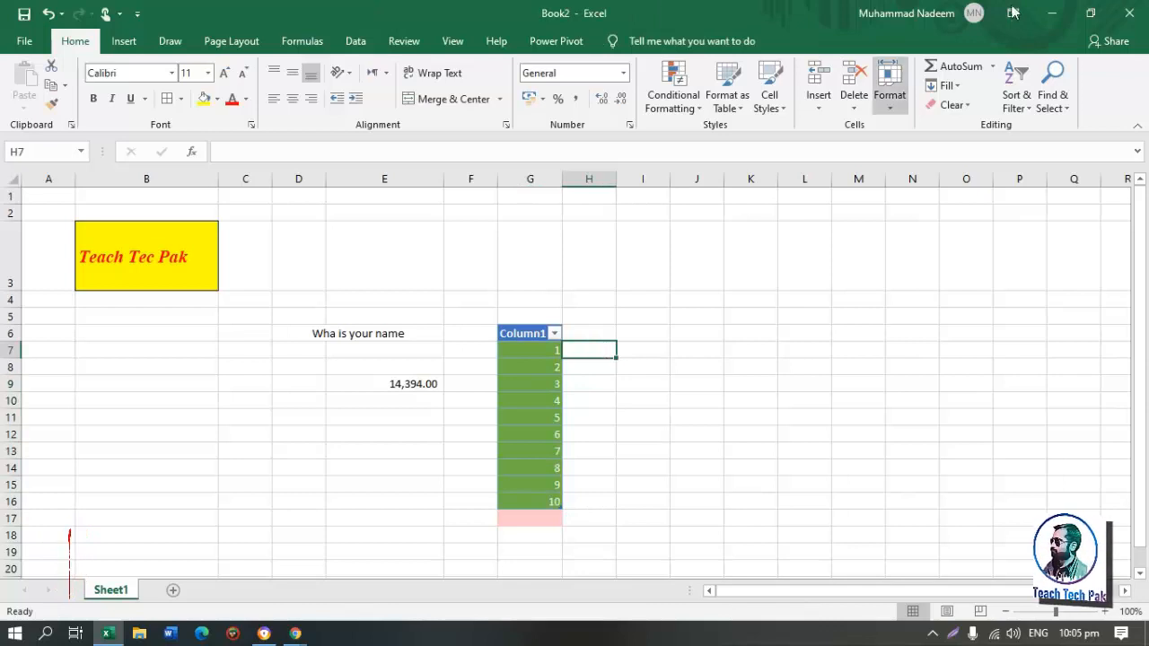
{"action": "left_click", "coordinate": [956, 86]}
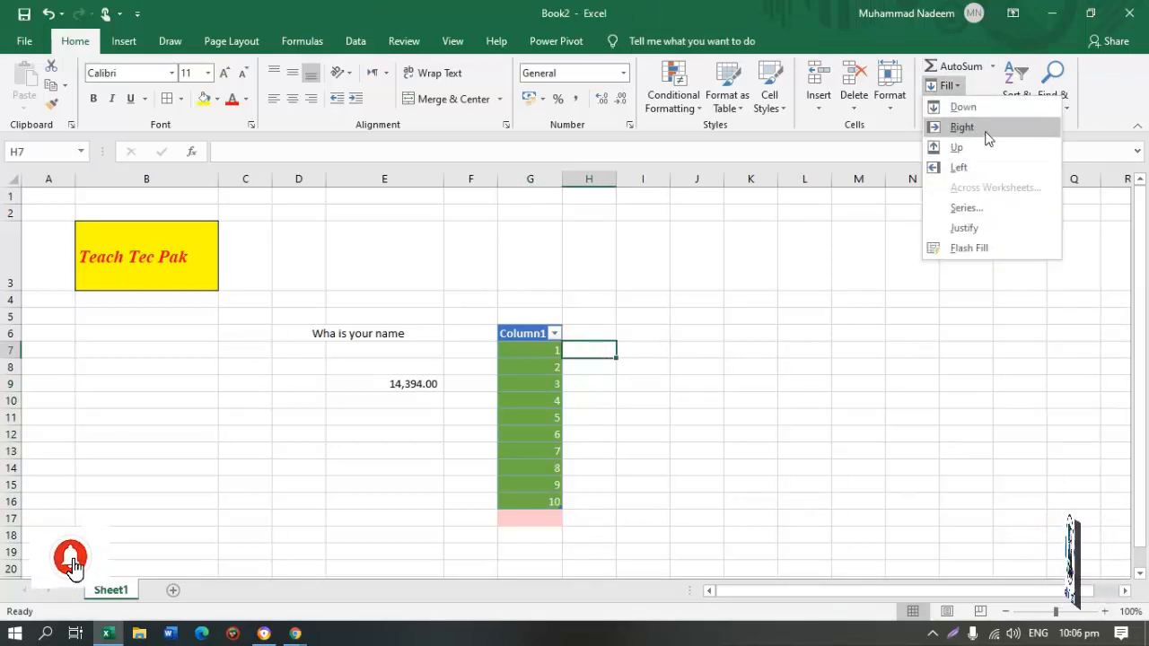
{"action": "left_click", "coordinate": [964, 164]}
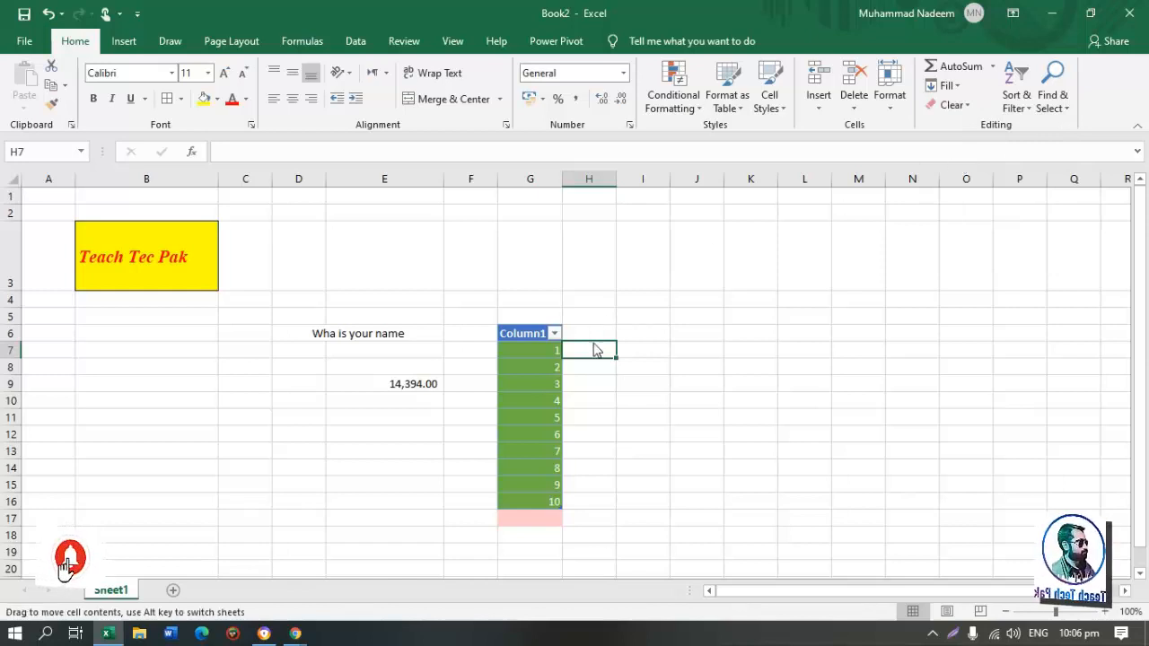
{"action": "left_click_drag", "start_coordinate": [595, 346], "coordinate": [592, 500]}
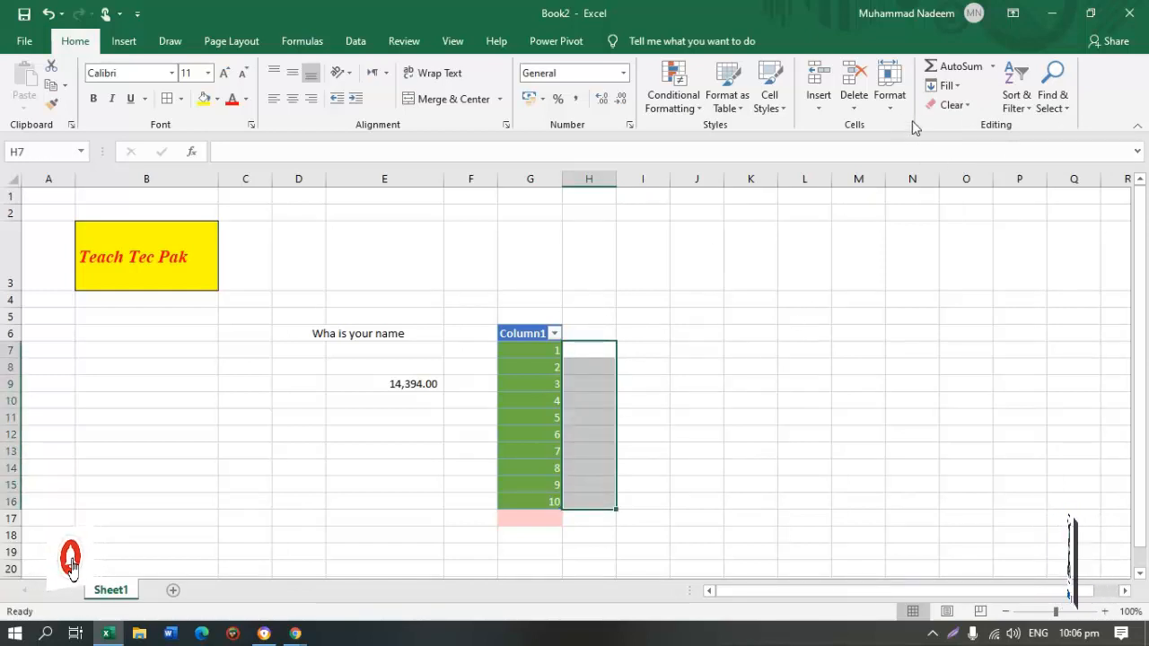
{"action": "left_click", "coordinate": [947, 85]}
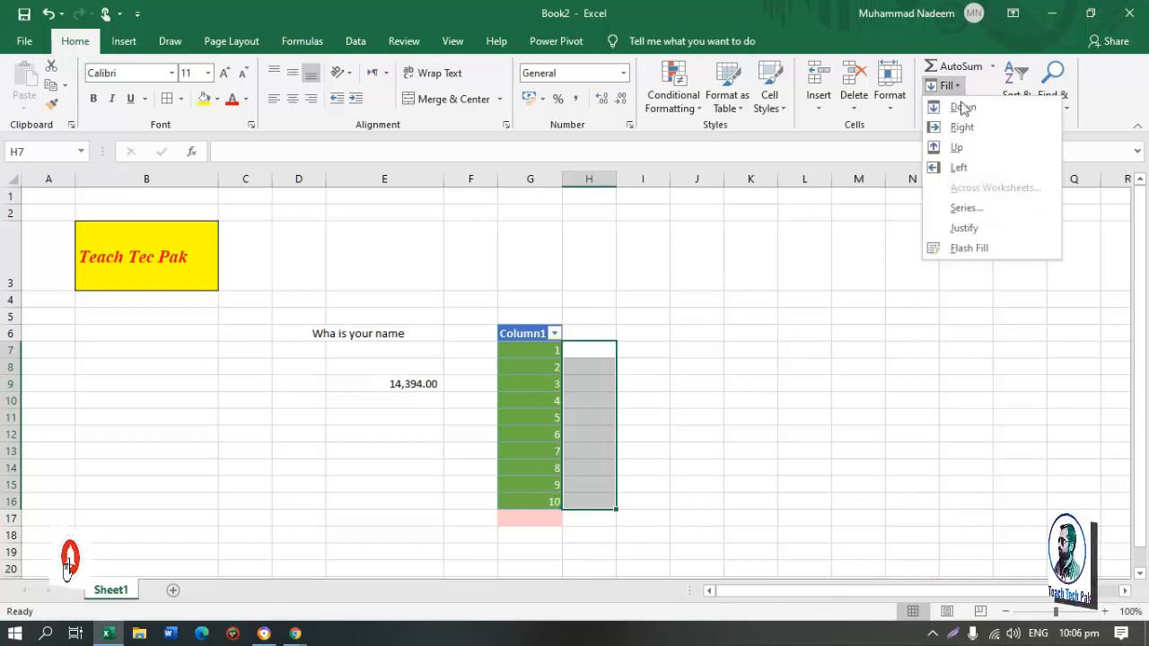
{"action": "left_click", "coordinate": [961, 168]}
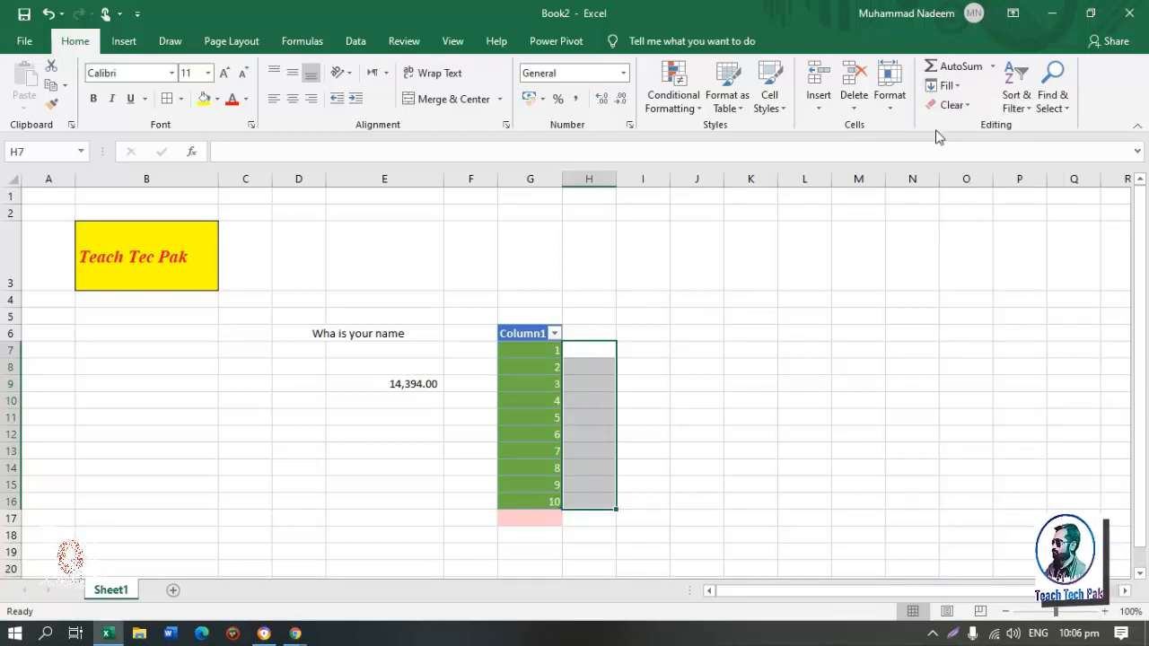
{"action": "left_click", "coordinate": [958, 86]}
{"action": "key", "text": "Escape"}
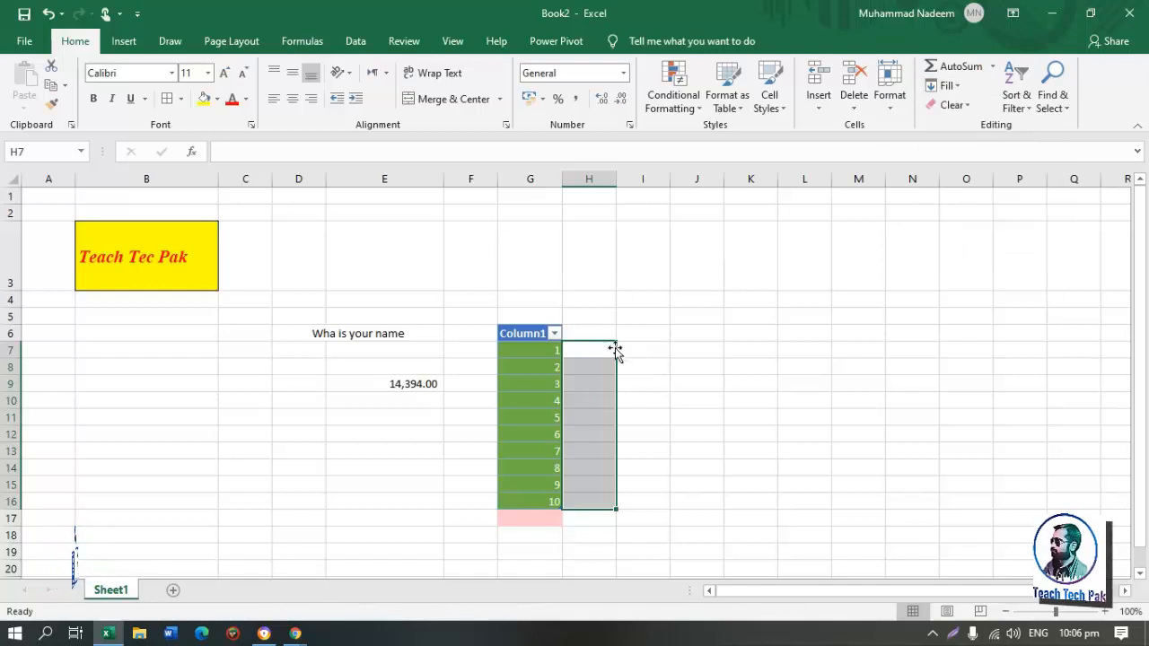
Enter 1 in H7 beside the table and apply Fill Left to H7:H16
{"action": "left_click", "coordinate": [610, 351]}
{"action": "type", "text": "1"}
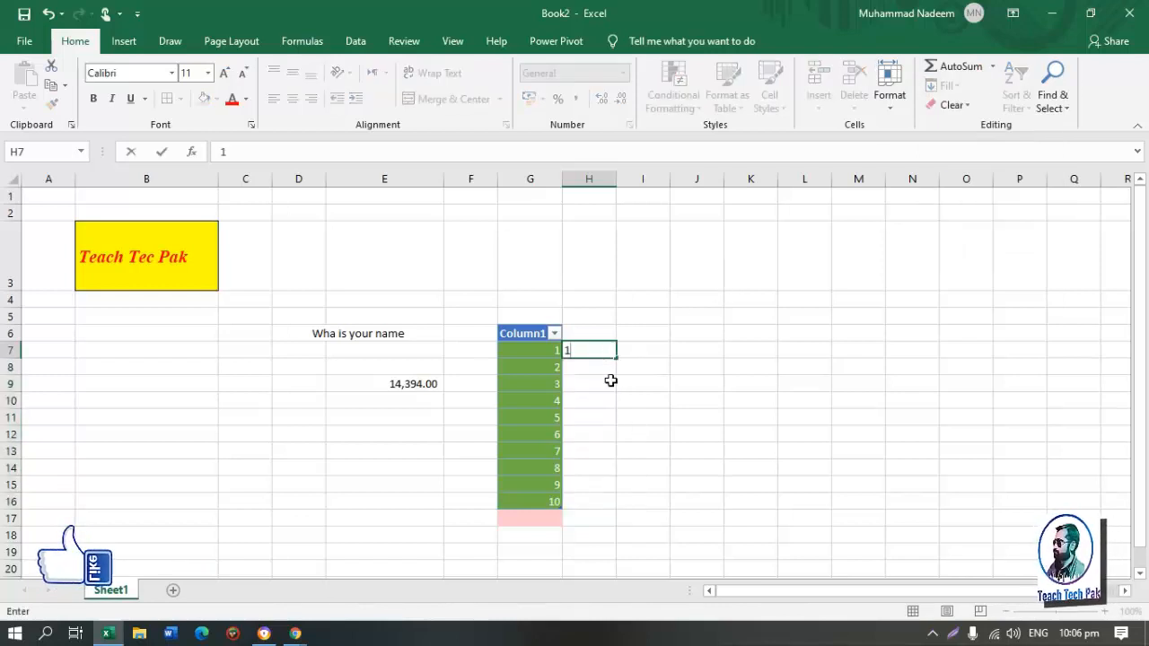
{"action": "left_click", "coordinate": [677, 377]}
{"action": "left_click_drag", "start_coordinate": [598, 353], "coordinate": [587, 505]}
{"action": "left_click", "coordinate": [961, 82]}
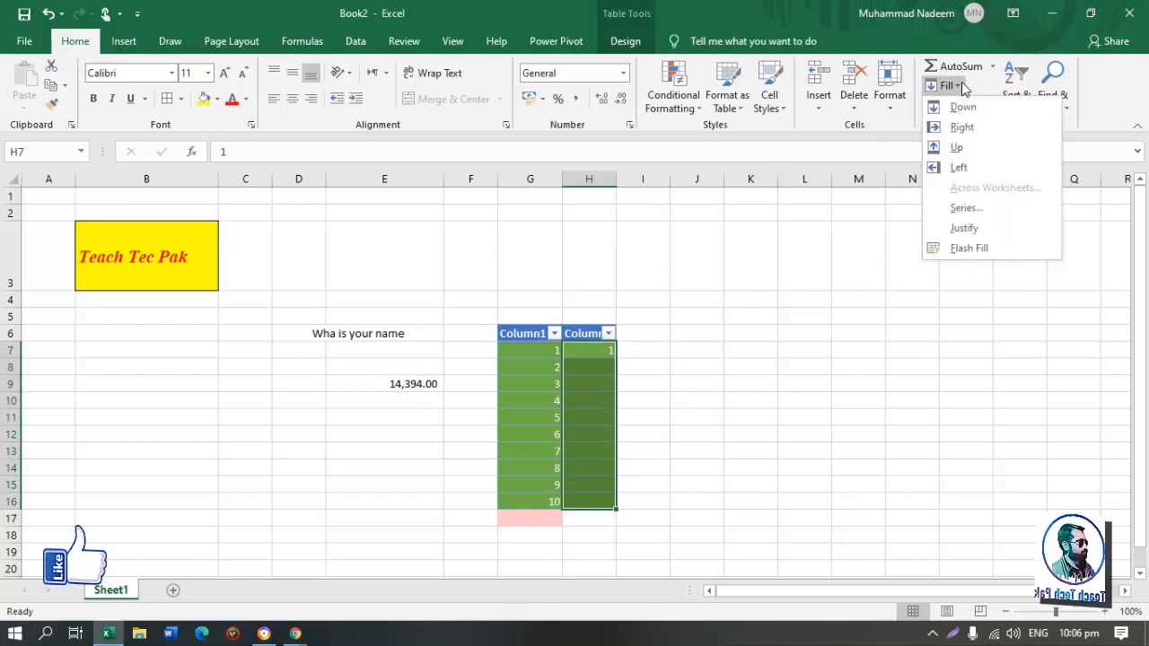
{"action": "left_click", "coordinate": [973, 166]}
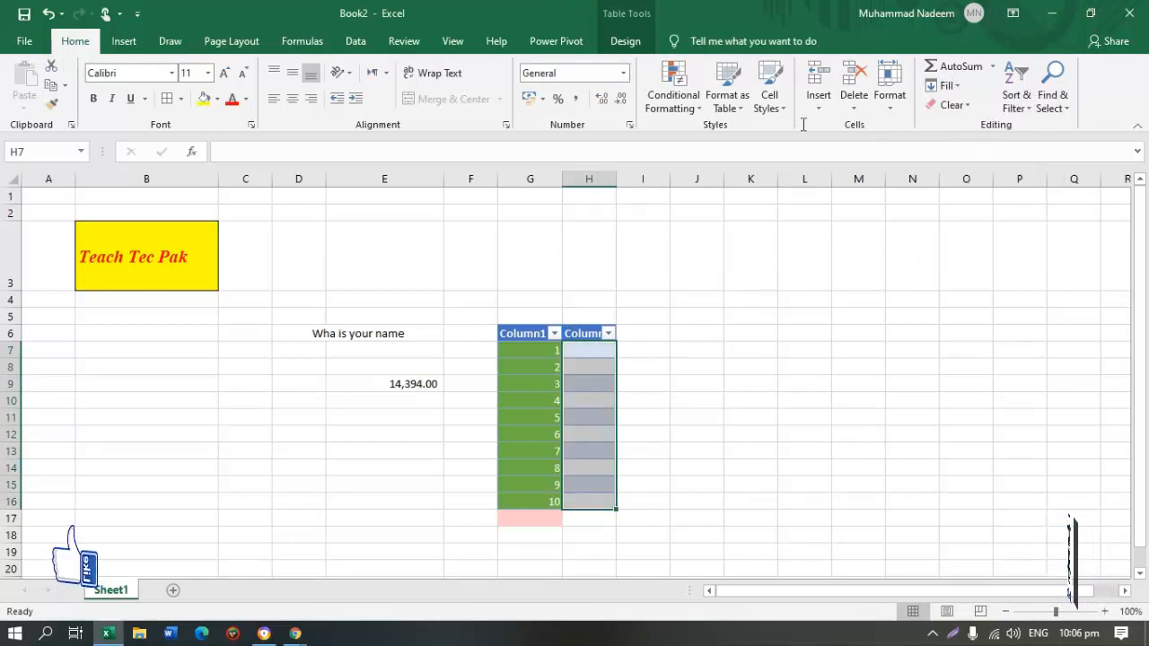
Fill H7:H16 from column G with Fill Right and overwrite the copied values with Fill Left
{"action": "left_click", "coordinate": [949, 85]}
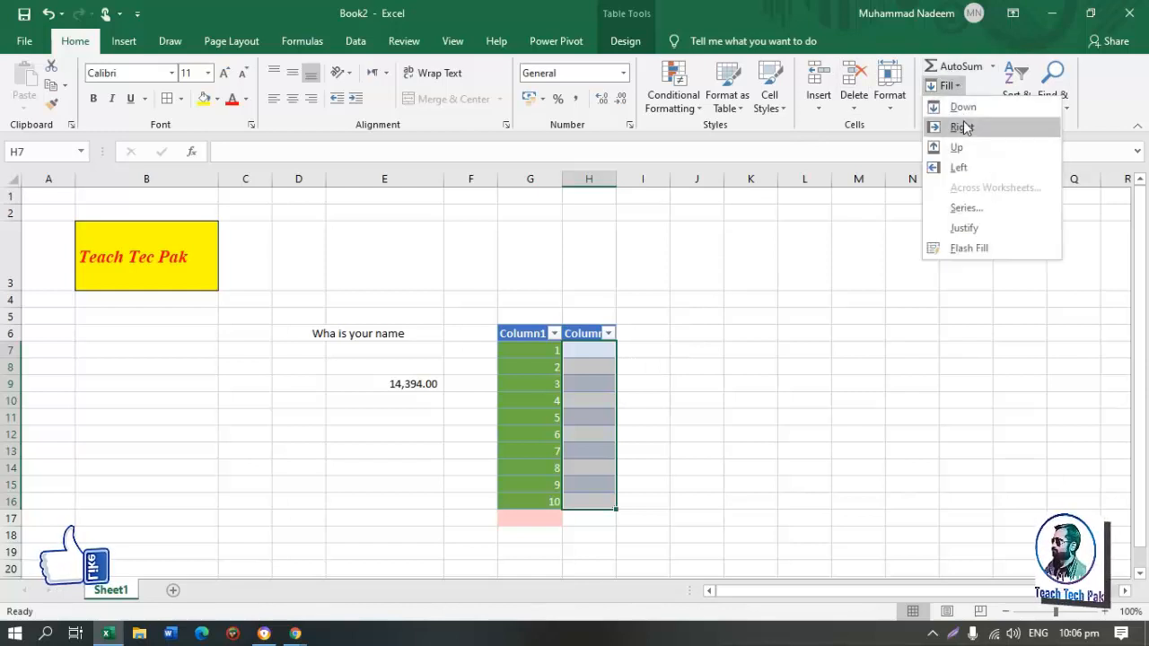
{"action": "left_click", "coordinate": [963, 128]}
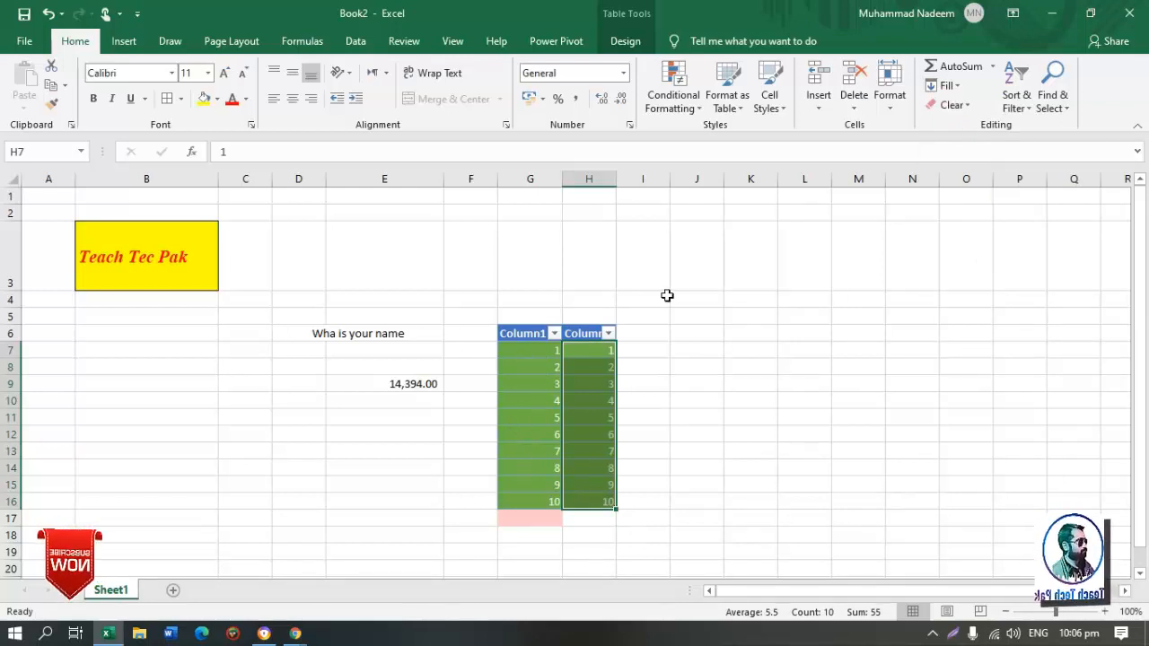
{"action": "left_click", "coordinate": [956, 88]}
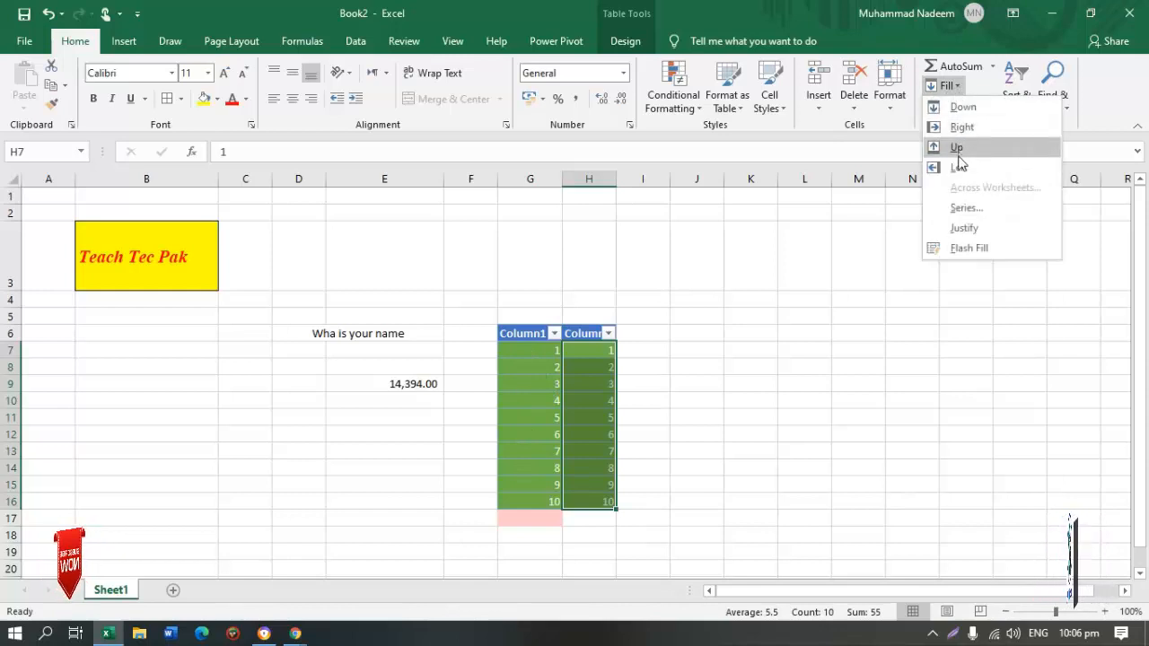
{"action": "left_click", "coordinate": [958, 164]}
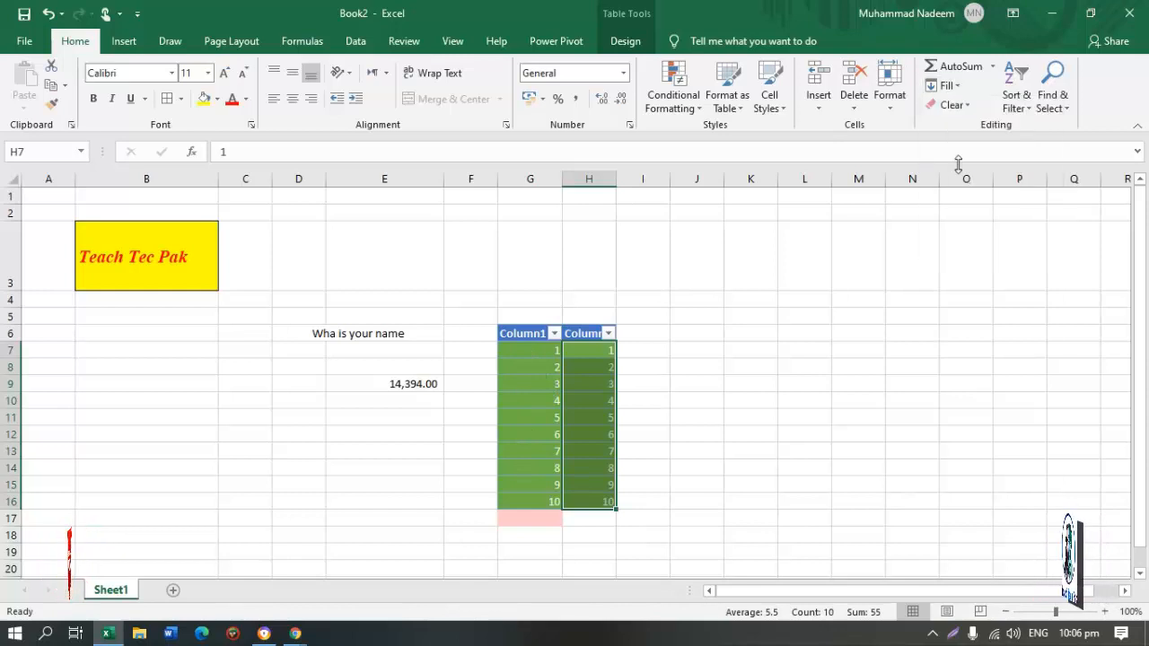
Enter 1 in cell H7, the first data cell of the table's second column
{"action": "left_click", "coordinate": [598, 352]}
{"action": "type", "text": "1"}
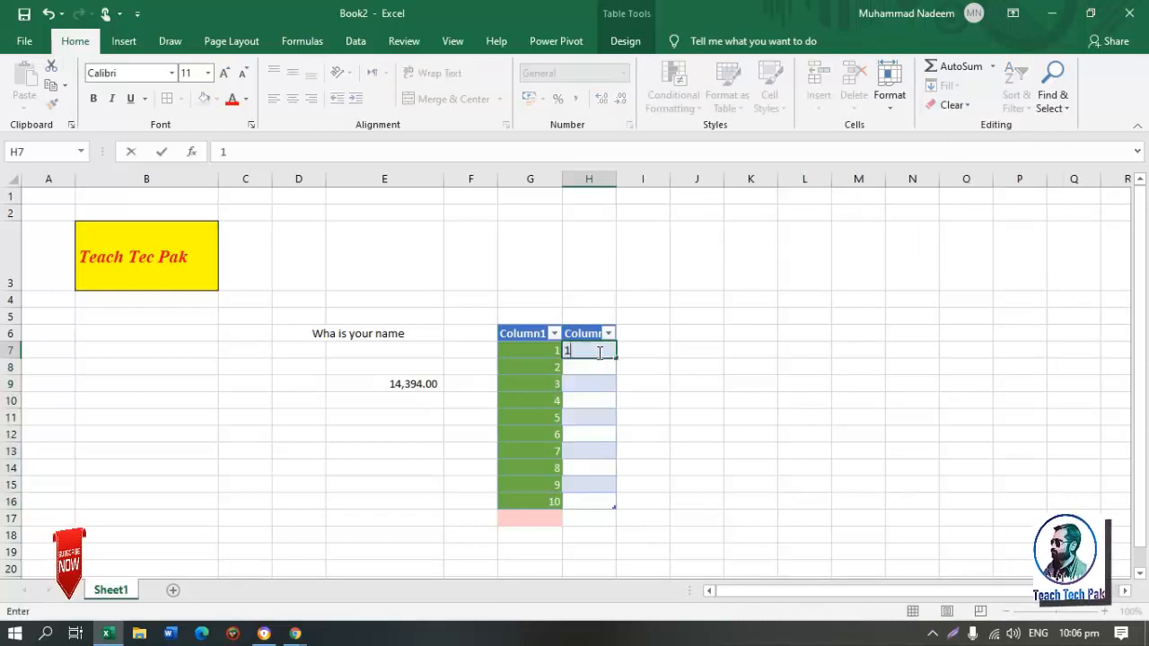
{"action": "left_click", "coordinate": [660, 352]}
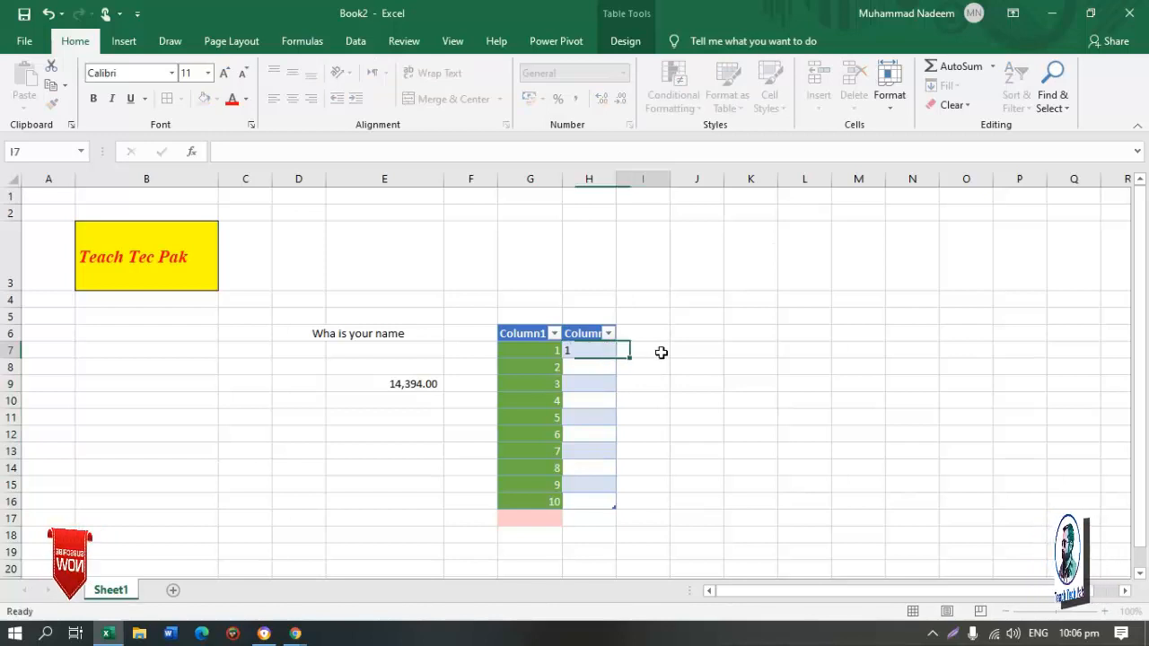
Fill column H from cell H7 with a linear series in columns, using step value 1 and stop value 10
{"action": "left_click", "coordinate": [590, 350]}
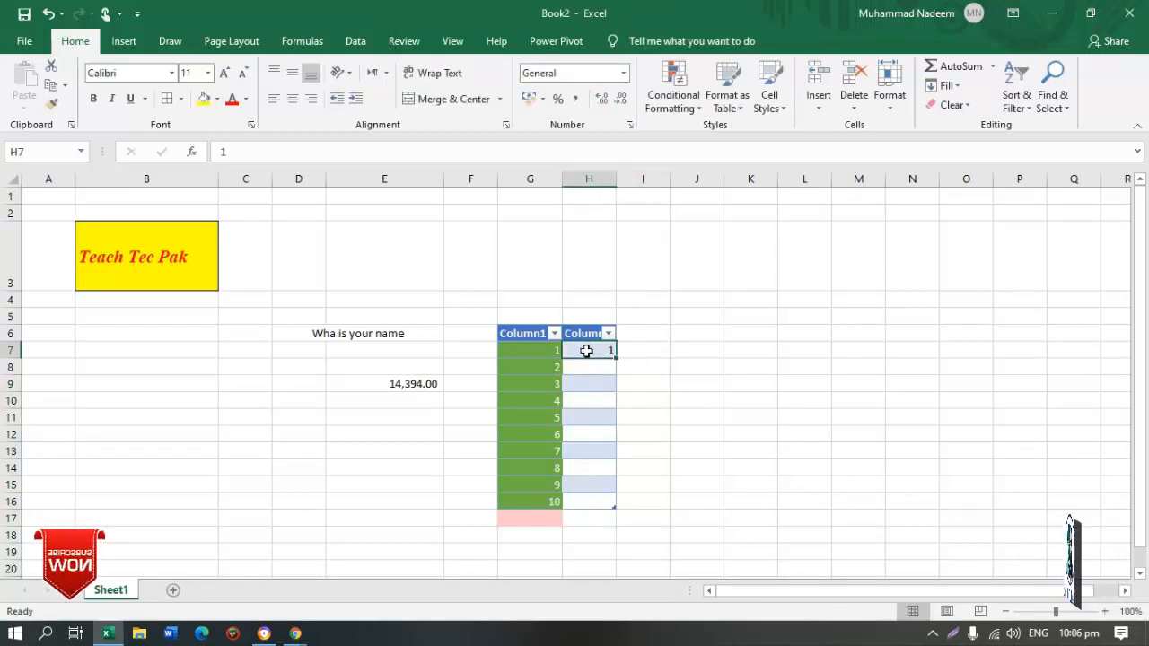
{"action": "left_click", "coordinate": [944, 86]}
{"action": "left_click", "coordinate": [986, 207]}
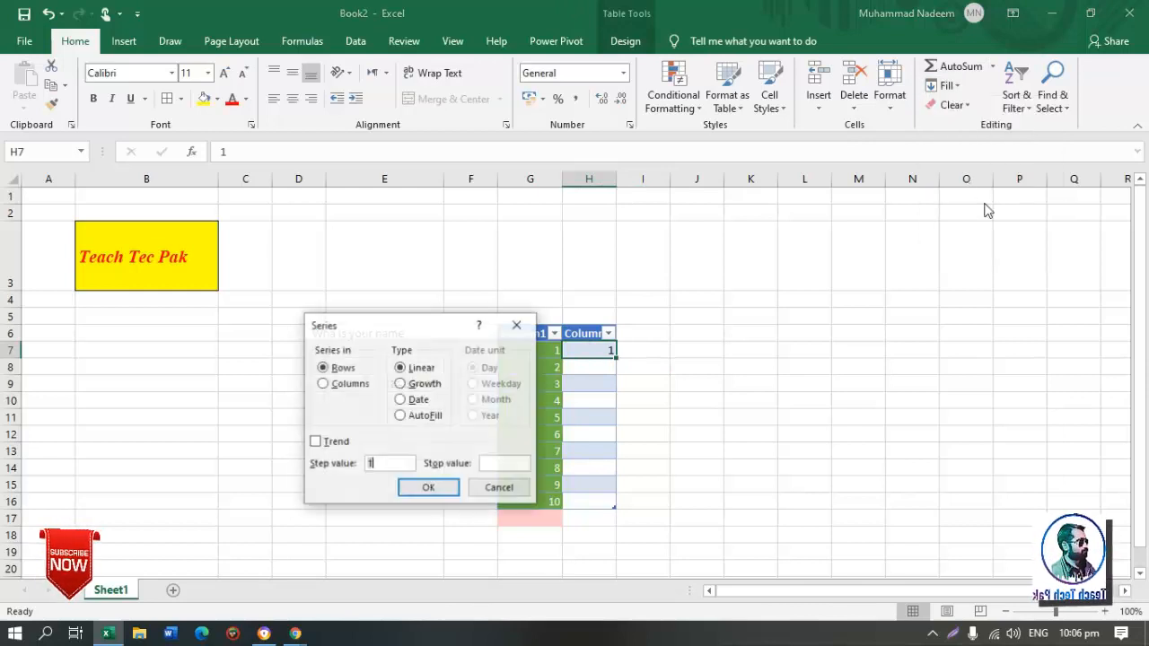
{"action": "left_click", "coordinate": [322, 383]}
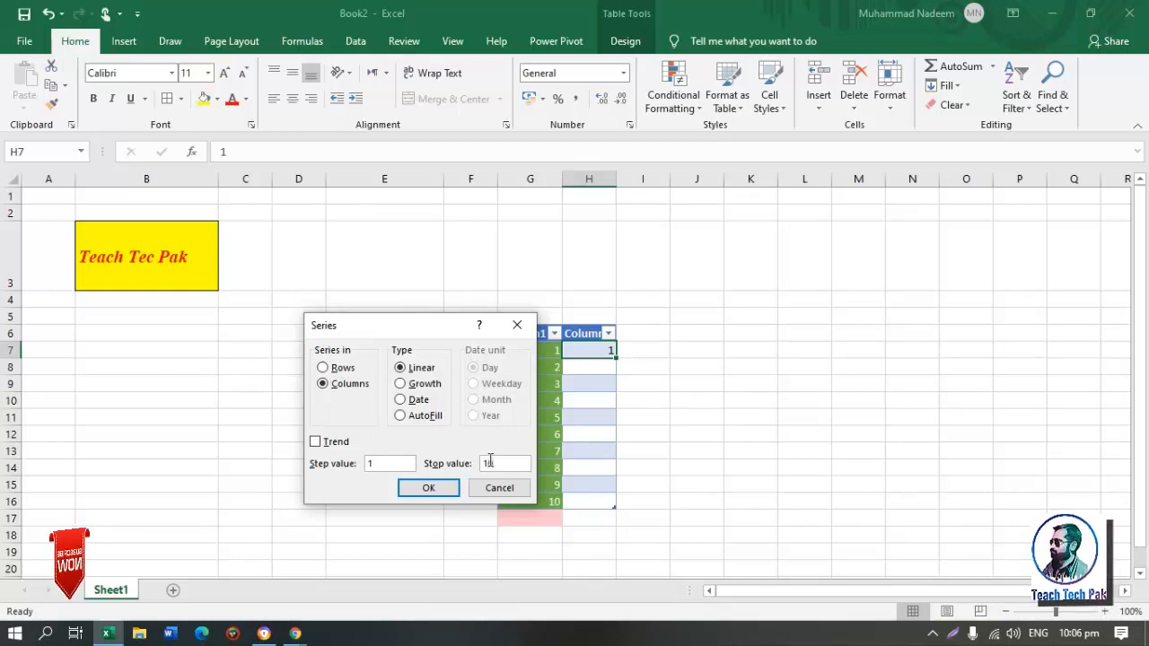
{"action": "left_click", "coordinate": [490, 460]}
{"action": "type", "text": "10"}
{"action": "left_click", "coordinate": [428, 490]}
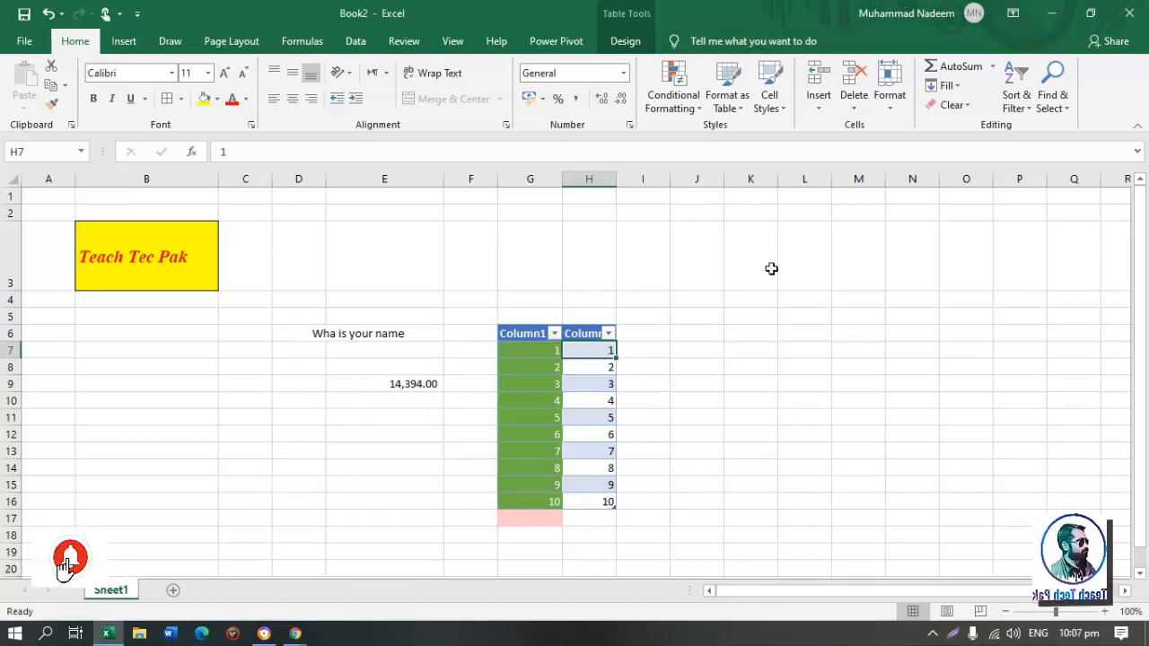
{"action": "left_click", "coordinate": [950, 85]}
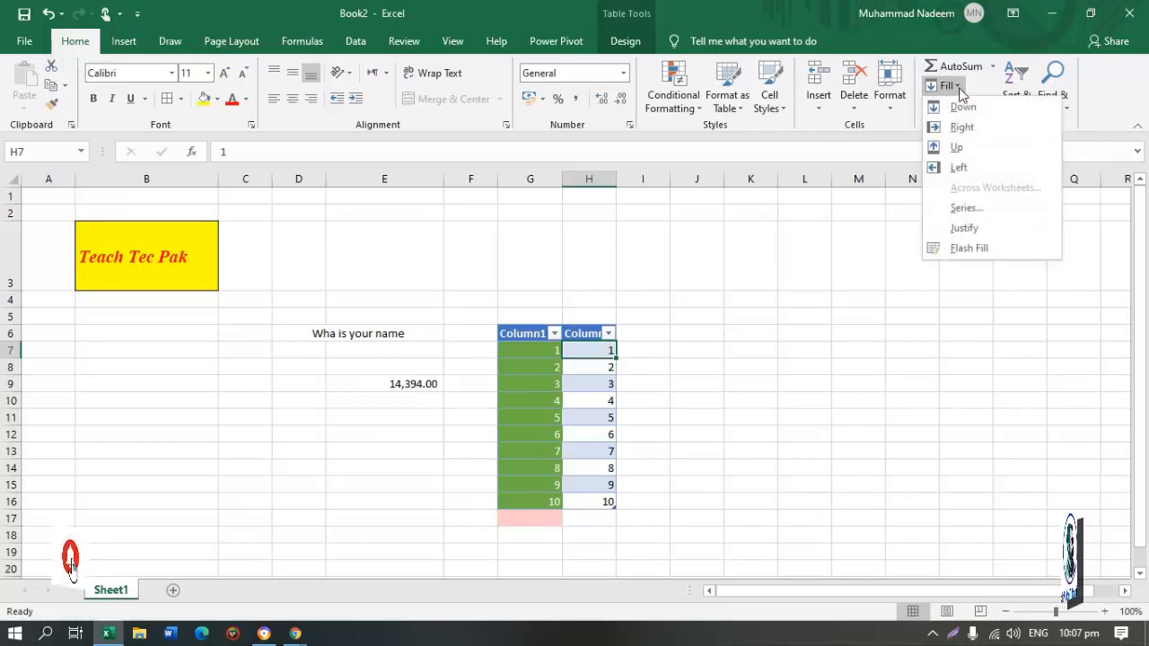
{"action": "left_click", "coordinate": [733, 350]}
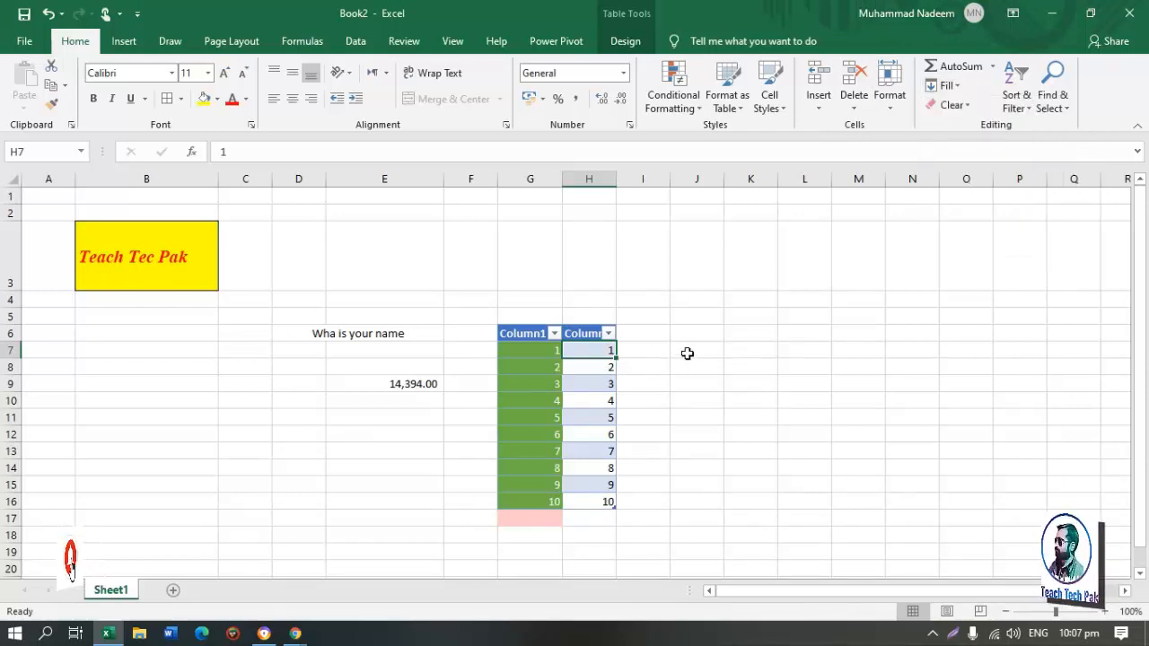
{"action": "left_click", "coordinate": [968, 106]}
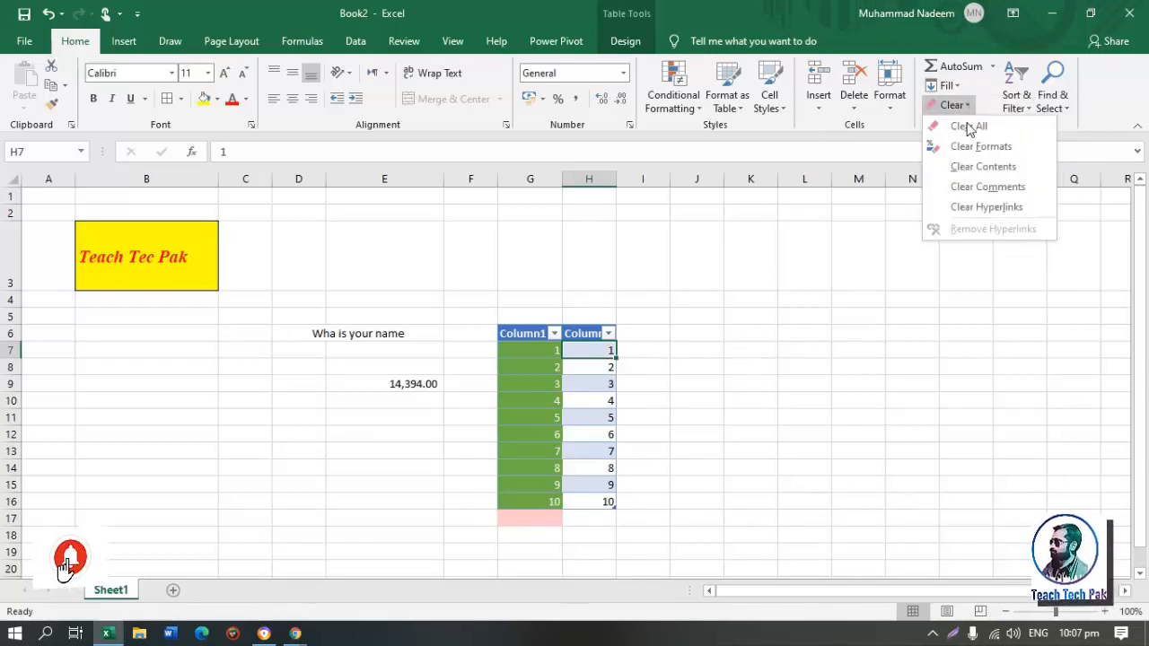
{"action": "left_click", "coordinate": [795, 304]}
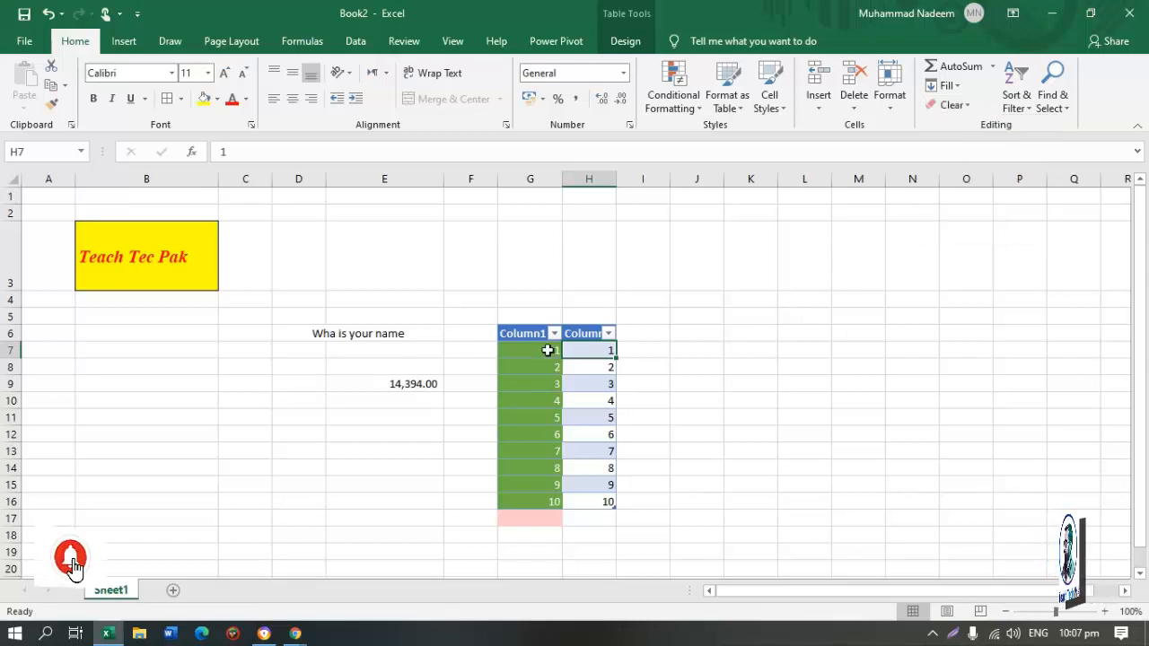
Try Clear All on the table range G6:H16, including its headers, and undo the clearing
{"action": "left_click_drag", "start_coordinate": [539, 334], "coordinate": [607, 481]}
{"action": "left_click_drag", "start_coordinate": [599, 507], "coordinate": [603, 499]}
{"action": "left_click", "coordinate": [965, 106]}
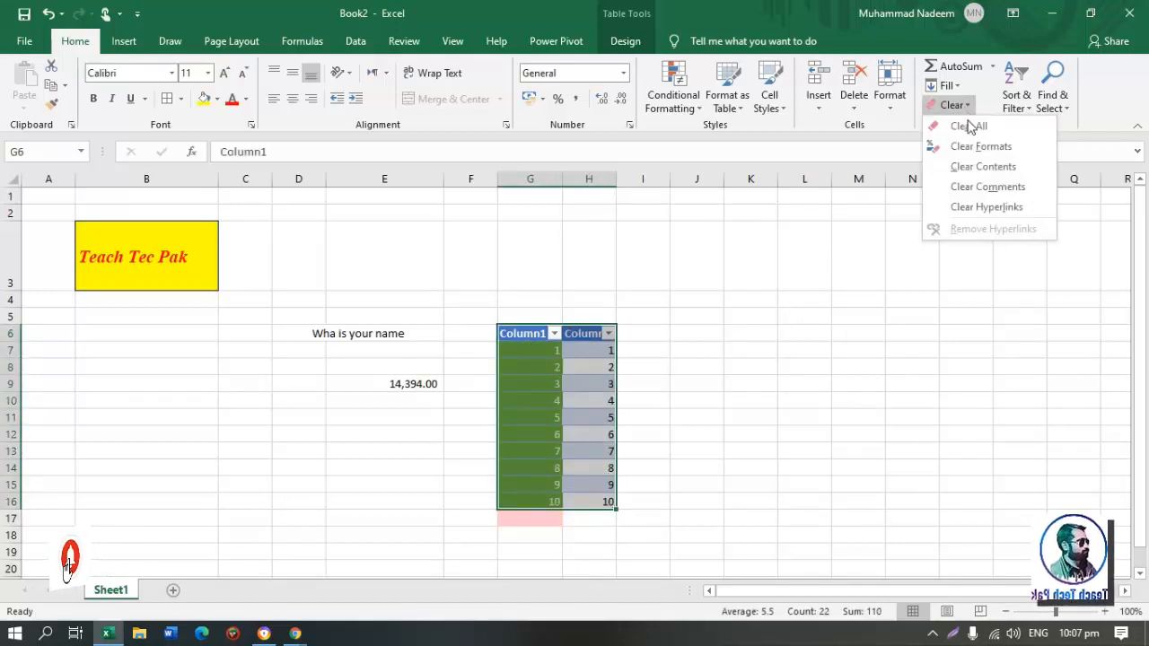
{"action": "left_click", "coordinate": [968, 124]}
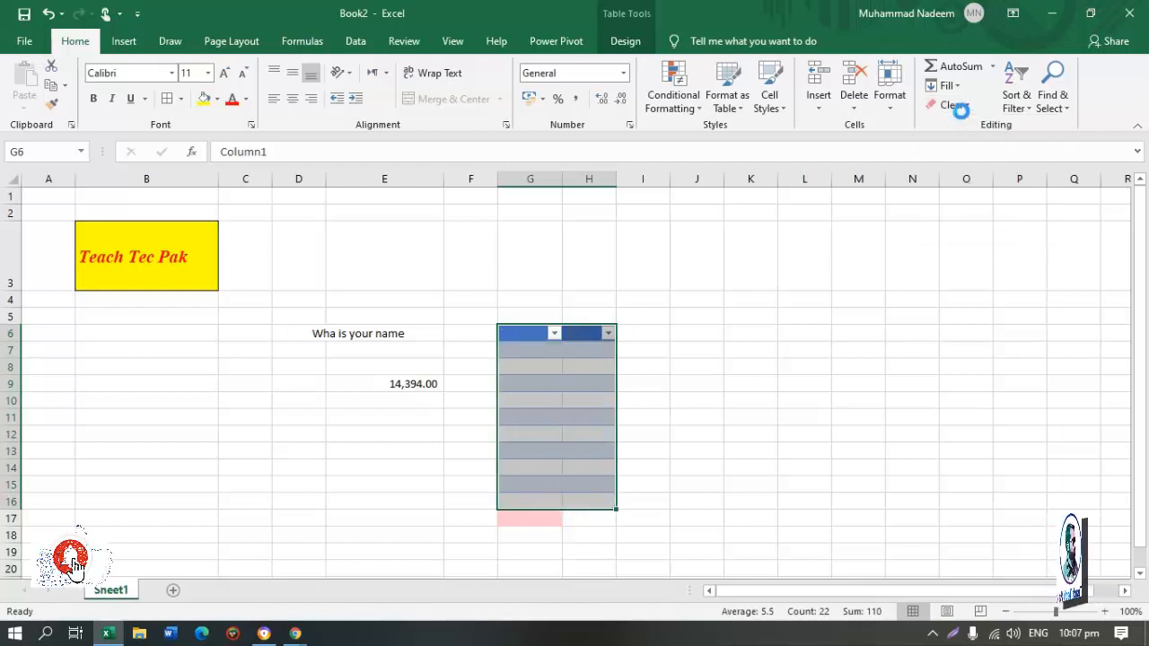
{"action": "left_click", "coordinate": [959, 105]}
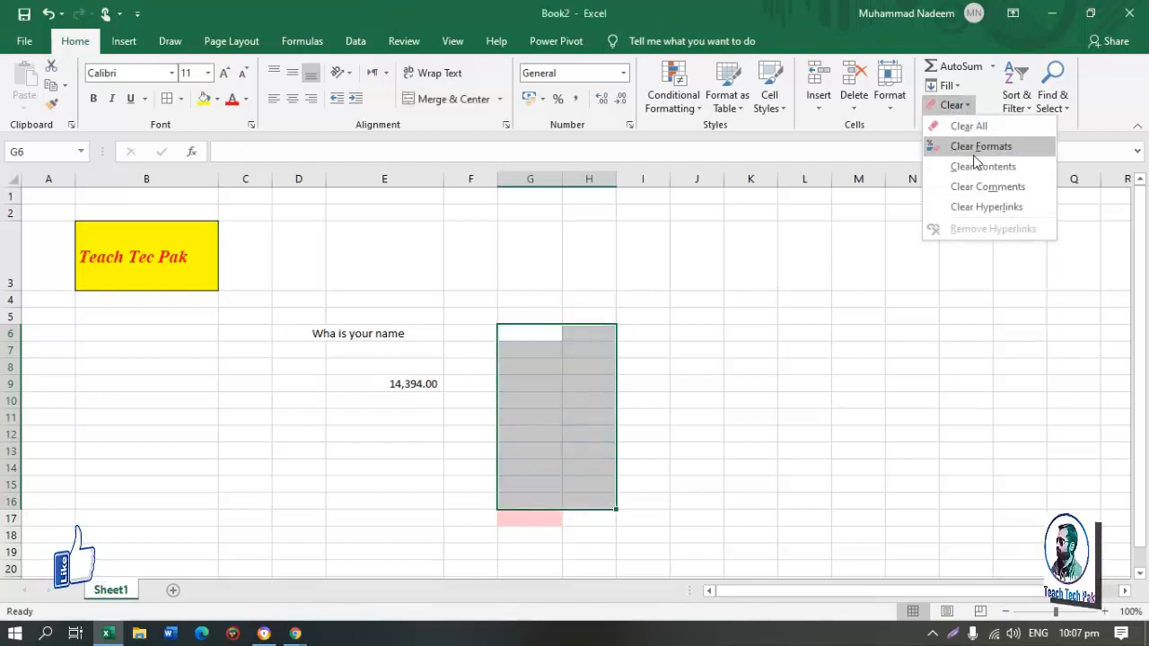
{"action": "left_click", "coordinate": [977, 149]}
{"action": "key", "text": "ctrl+z"}
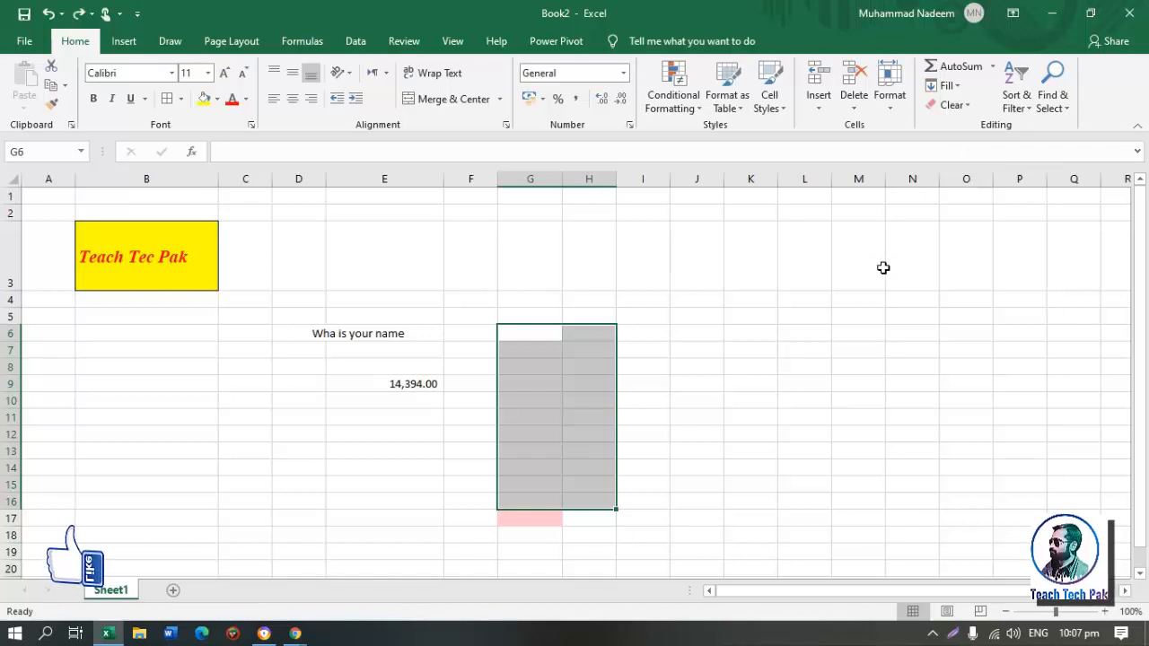
{"action": "key", "text": "ctrl+z"}
Remove only the formatting from the table range G6:H16 with Clear Formats
{"action": "left_click", "coordinate": [959, 106]}
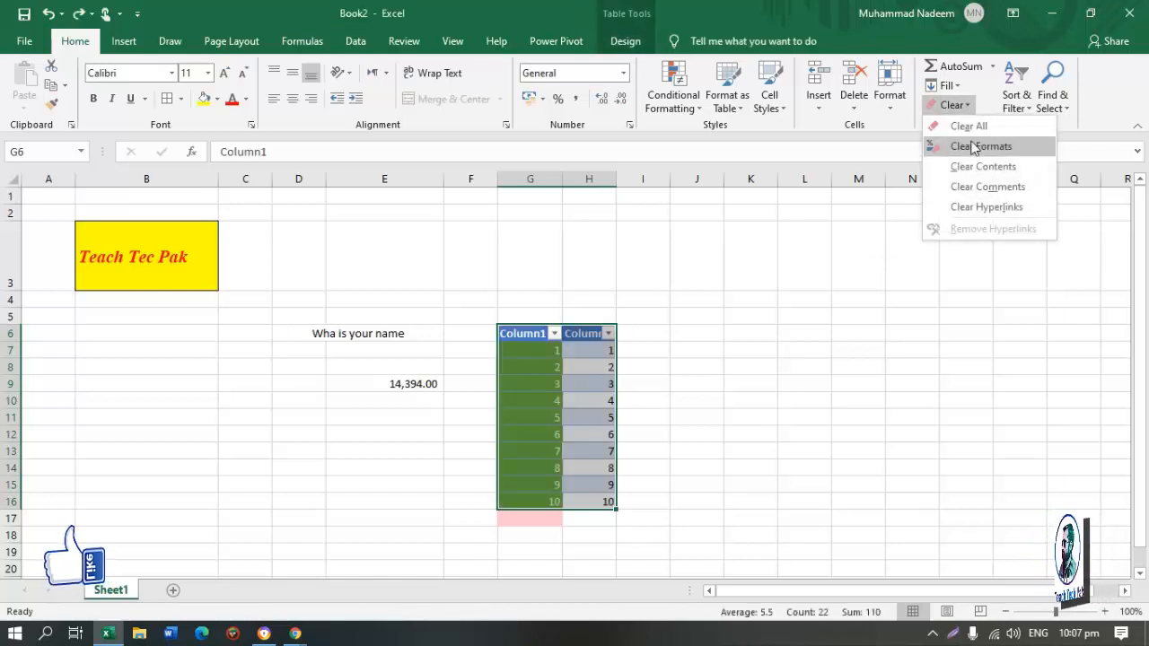
{"action": "left_click", "coordinate": [969, 148]}
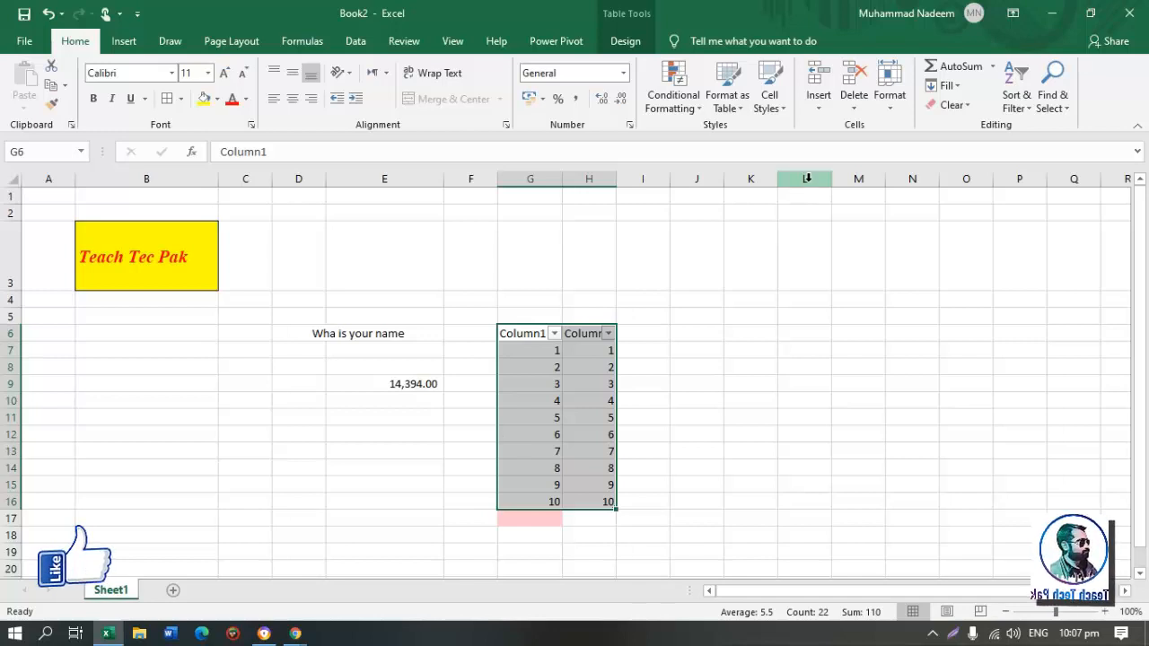
{"action": "key", "text": "ctrl+q"}
Try Clear Contents on the table range G6:H16 and undo it
{"action": "left_click", "coordinate": [953, 105]}
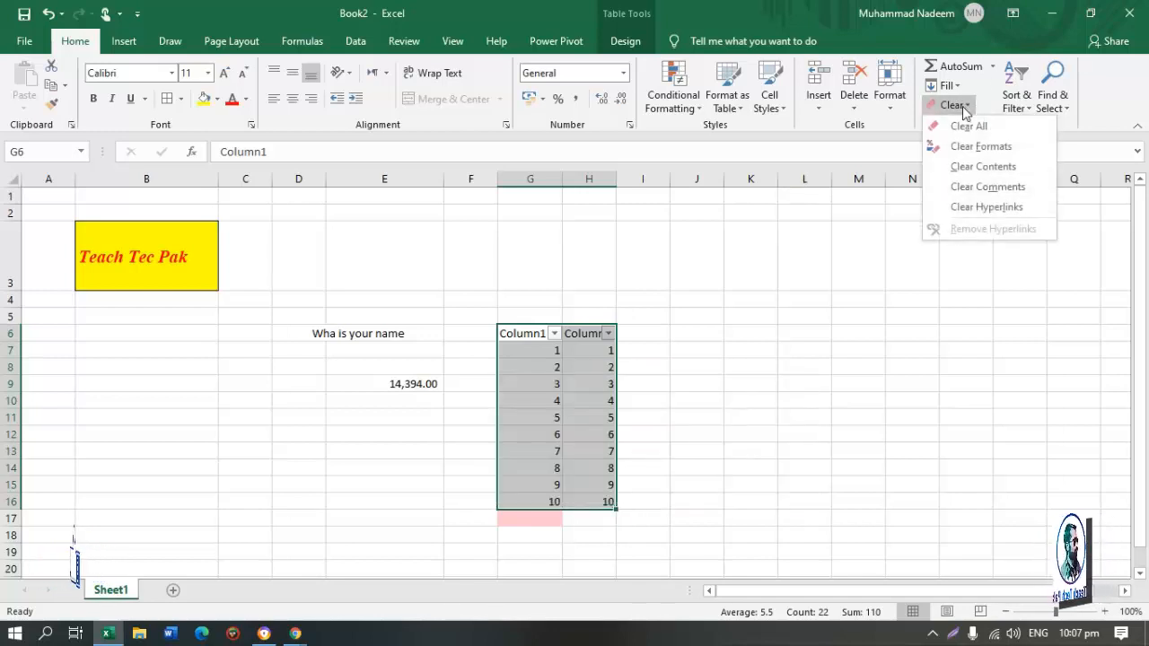
{"action": "left_click", "coordinate": [969, 173]}
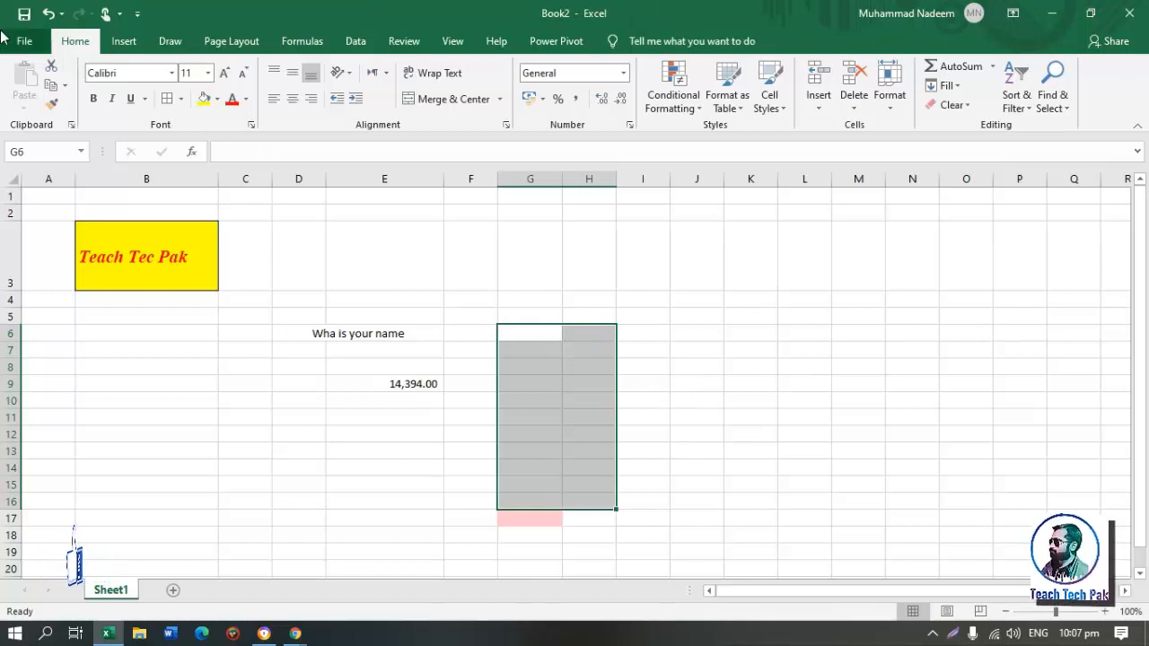
{"action": "key", "text": "ctrl+z"}
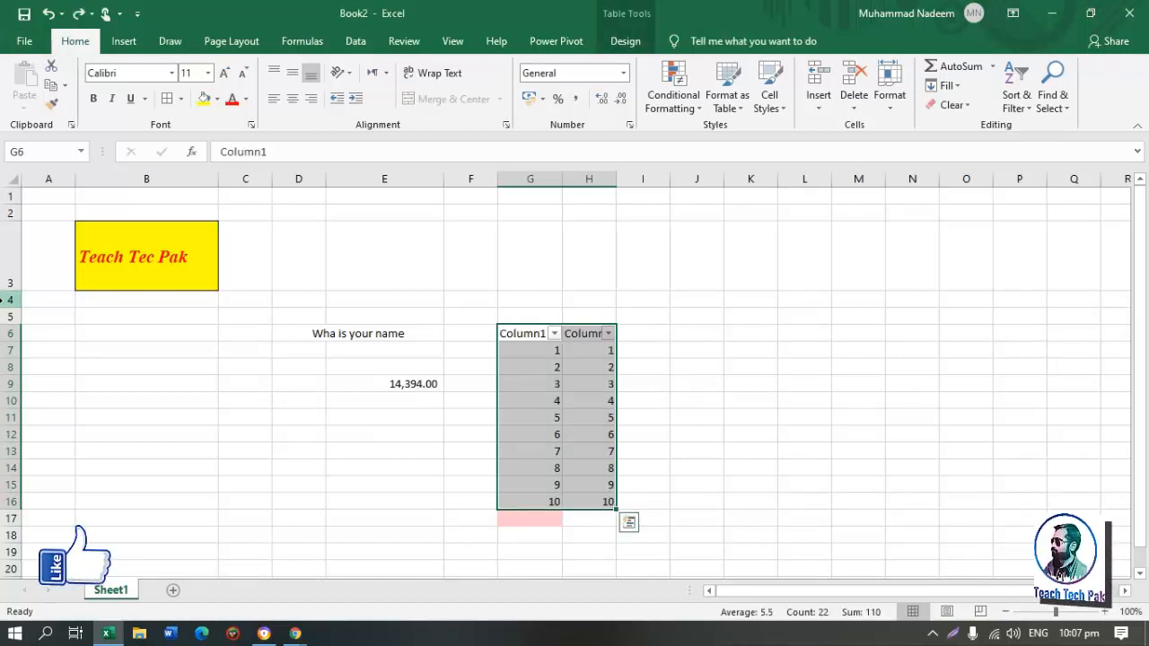
{"action": "left_click", "coordinate": [660, 365]}
Sort the Column1 values in G7:G16 from largest to smallest, and re-sort them from smallest to largest
{"action": "left_click_drag", "start_coordinate": [553, 352], "coordinate": [548, 502]}
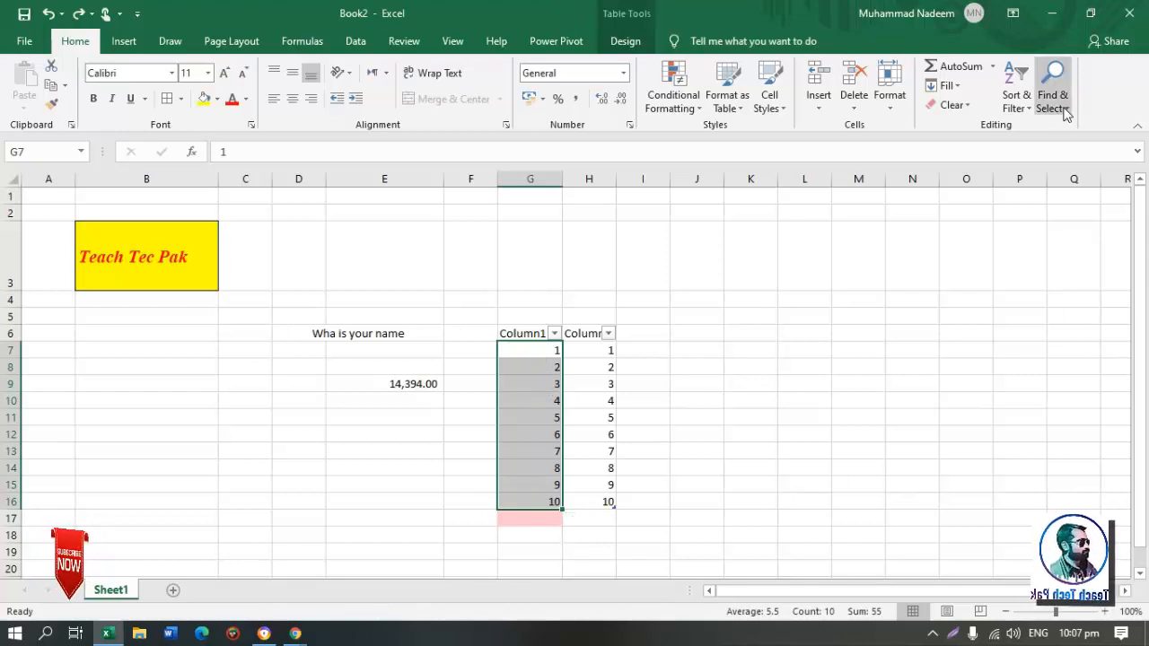
{"action": "left_click", "coordinate": [1027, 106]}
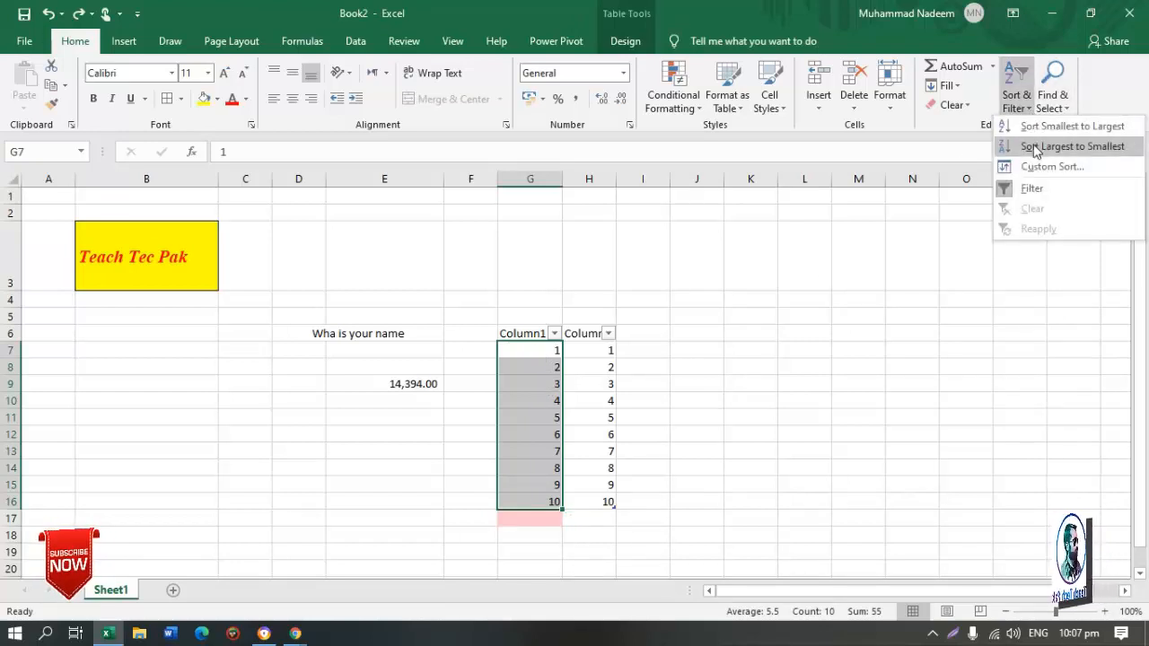
{"action": "left_click", "coordinate": [1090, 156]}
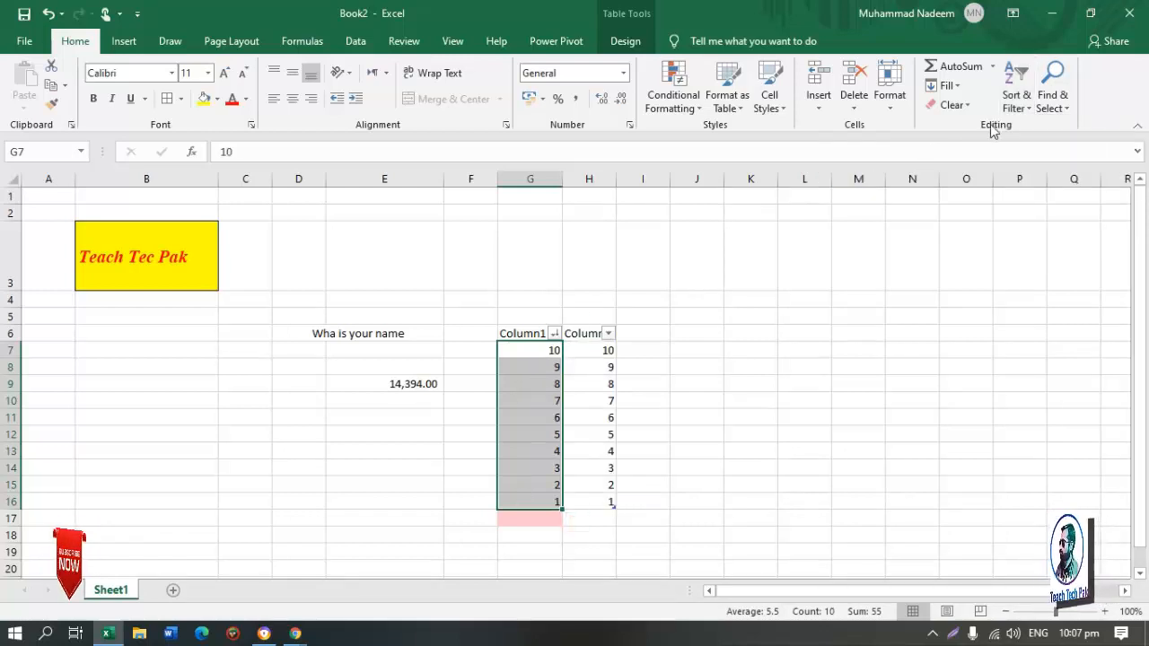
{"action": "left_click", "coordinate": [1017, 100]}
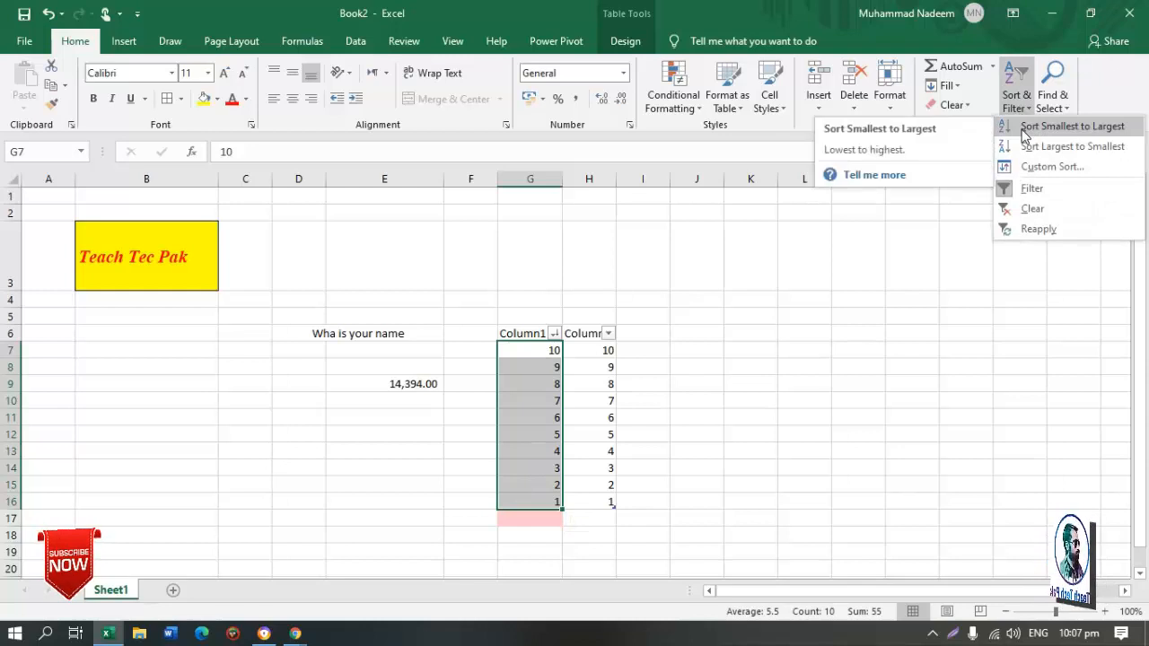
{"action": "left_click", "coordinate": [1041, 126]}
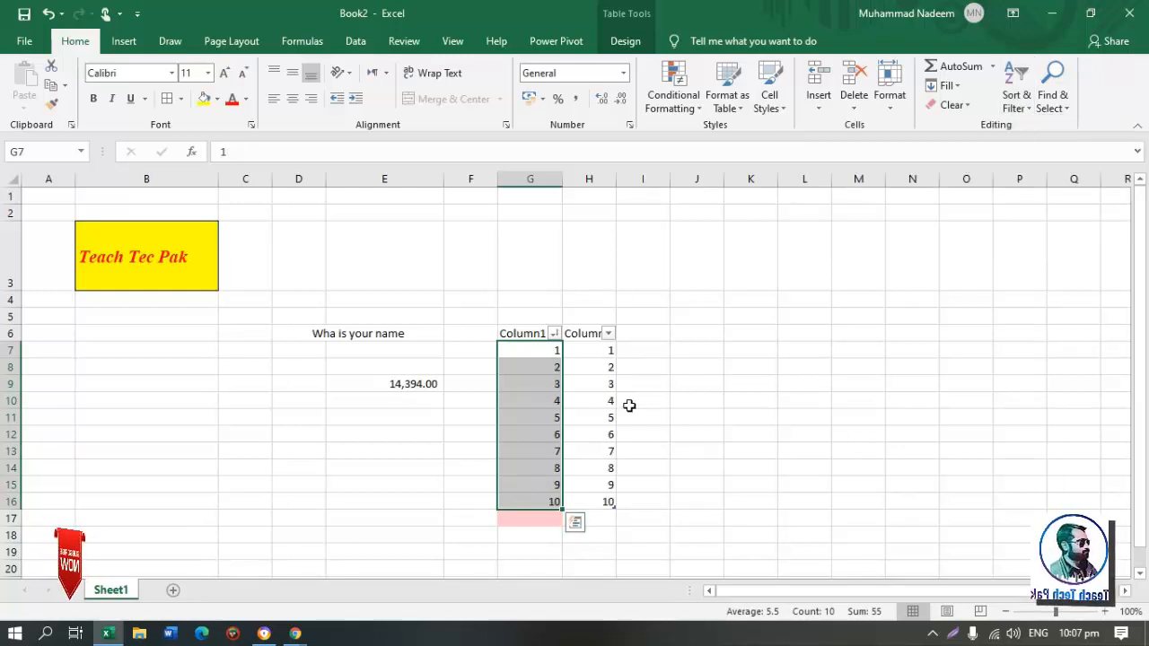
{"action": "left_click", "coordinate": [1066, 106]}
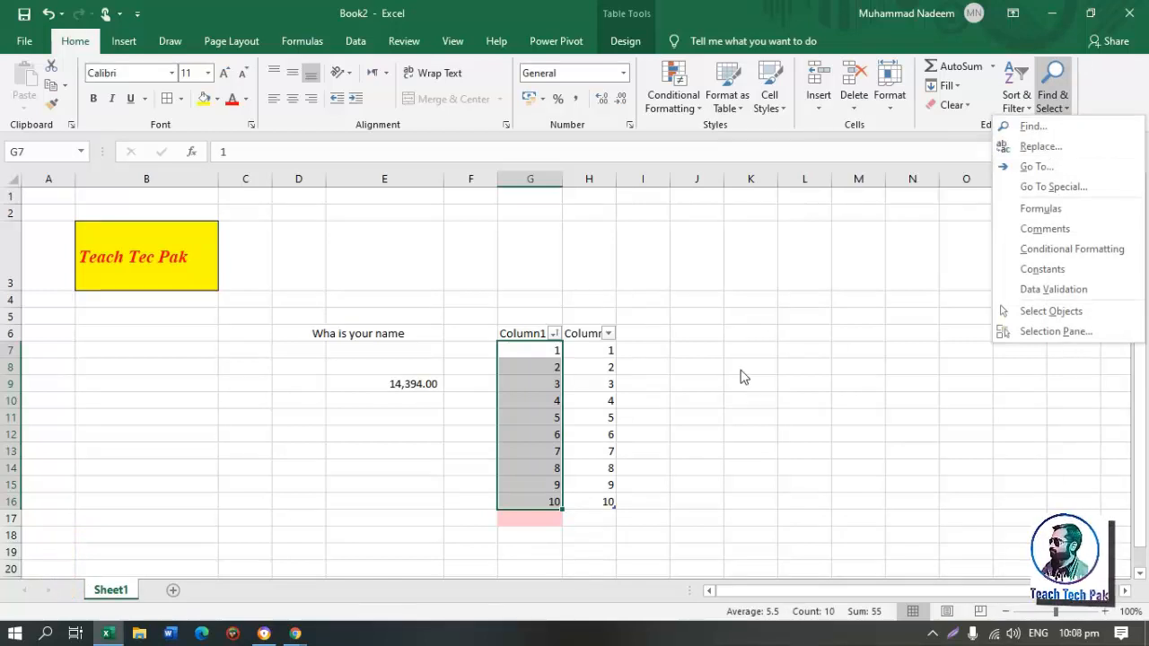
{"action": "left_click", "coordinate": [698, 388]}
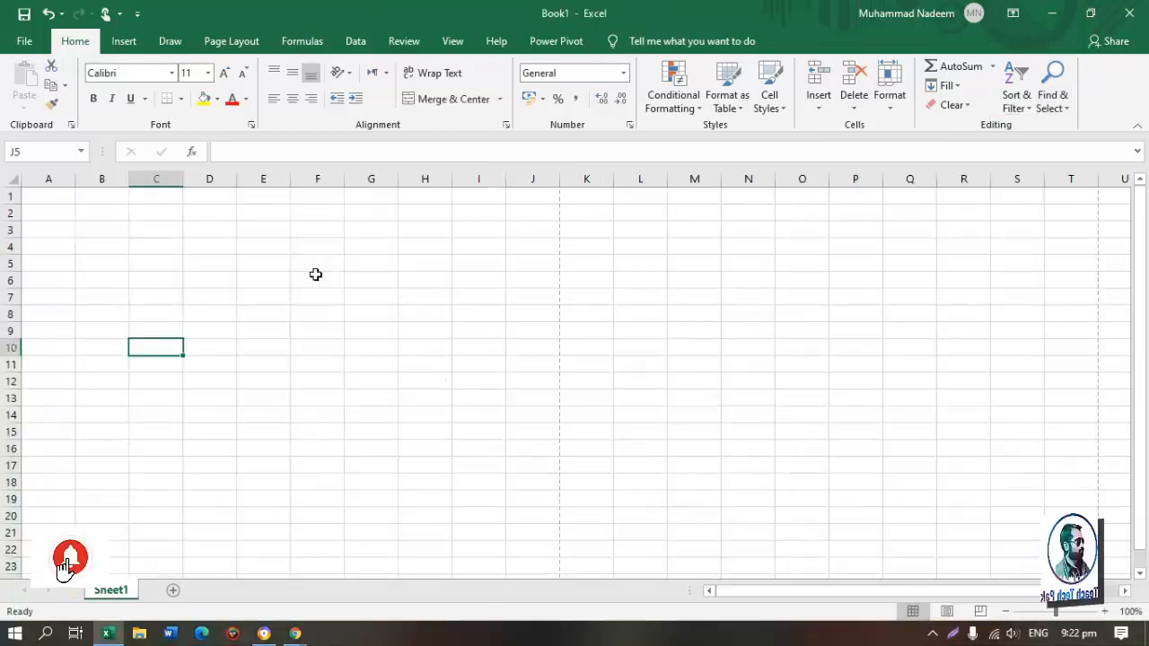